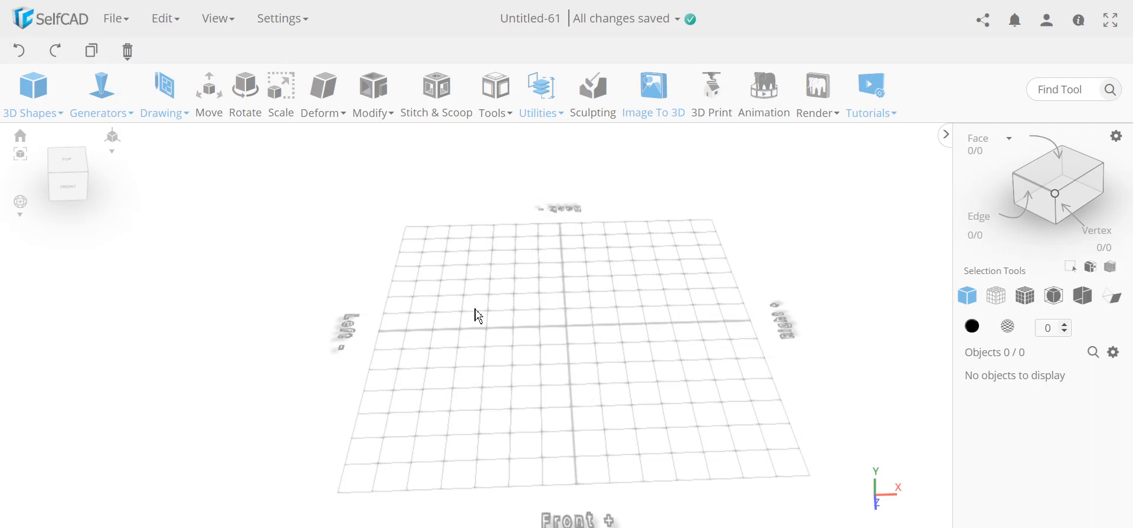
- Show the Drawing dropdown with its Freehand and 3D Sketch modes in the empty Untitled-61 project
mouse_move(163, 114)
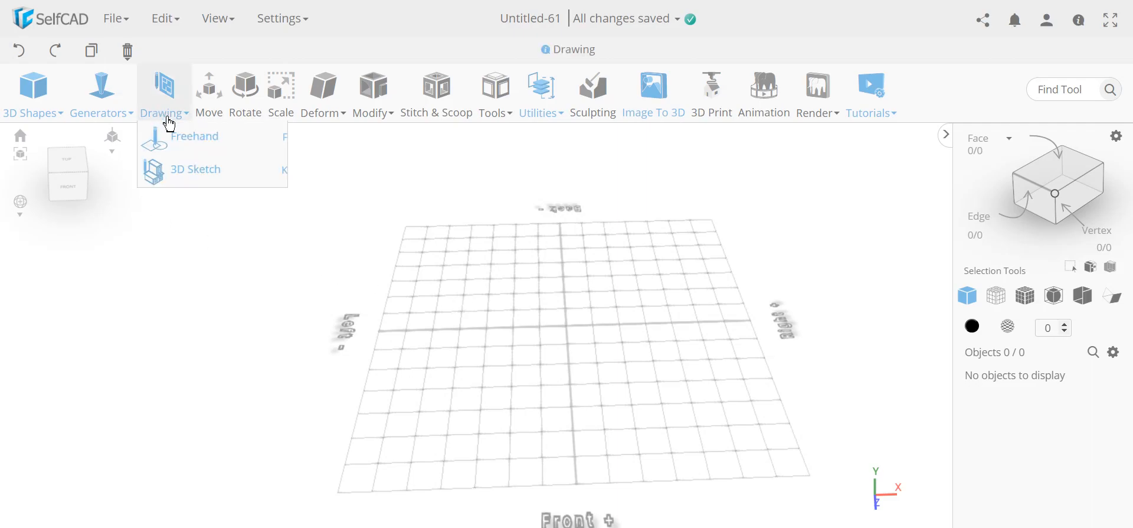
- Start a 3D Sketch on the Bottom/Top plane in Rectangle drawing mode
left_click(205, 177)
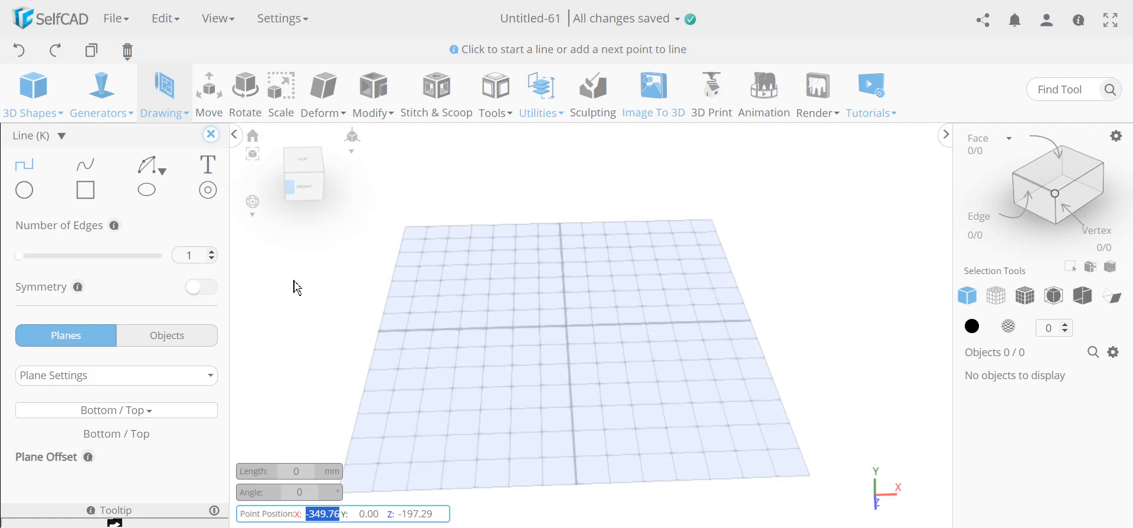
left_click(89, 202)
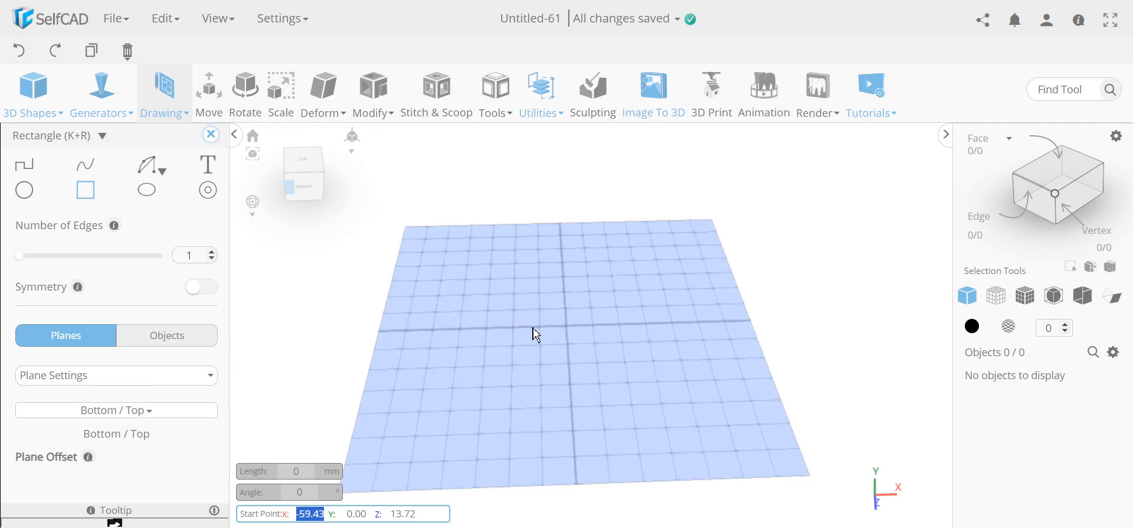
- Under Precision Settings, add Grid Vertices to the sketch's Snap To targets
scroll(89, 224, "down", 3)
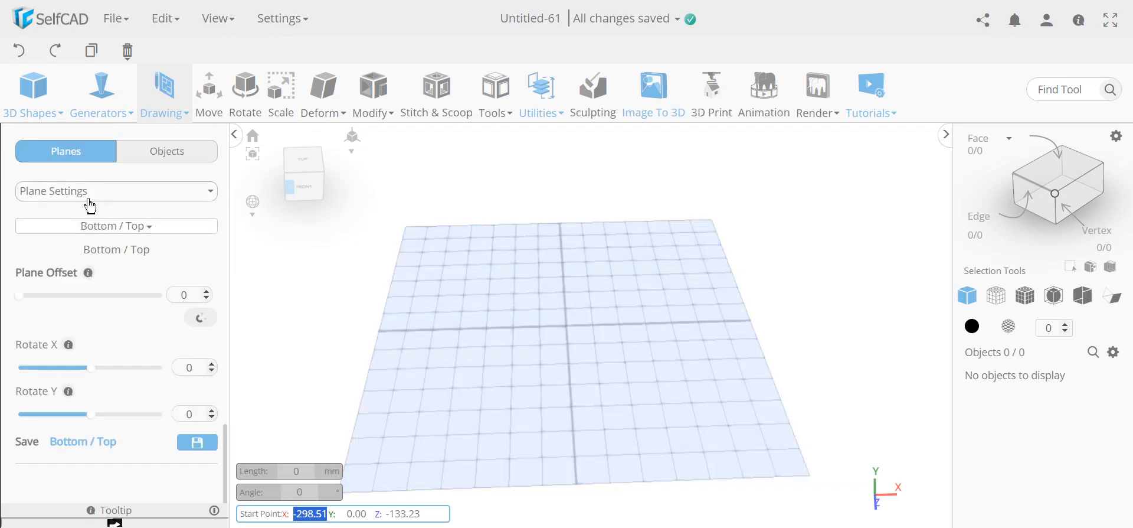
left_click(82, 193)
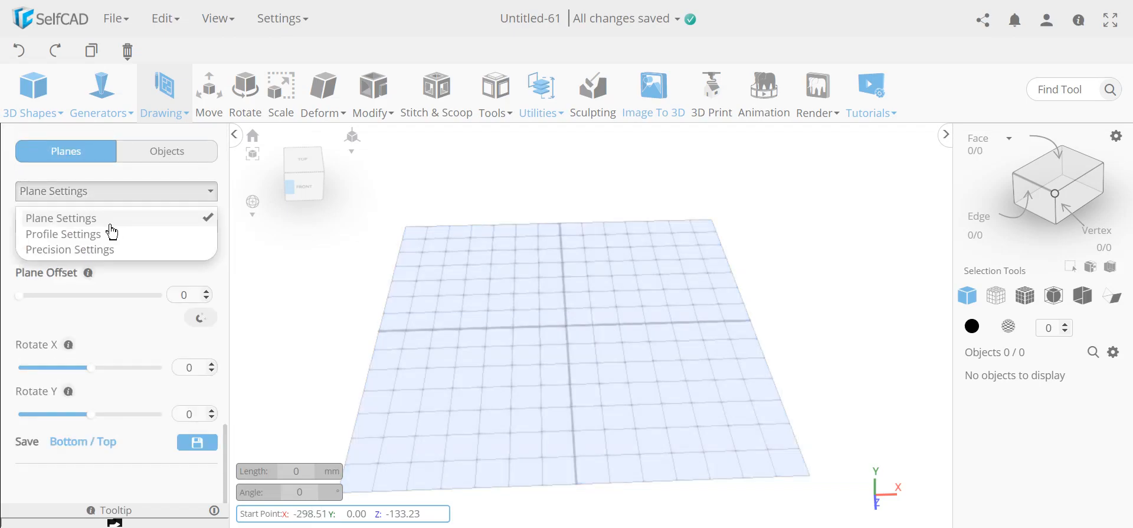
left_click(107, 250)
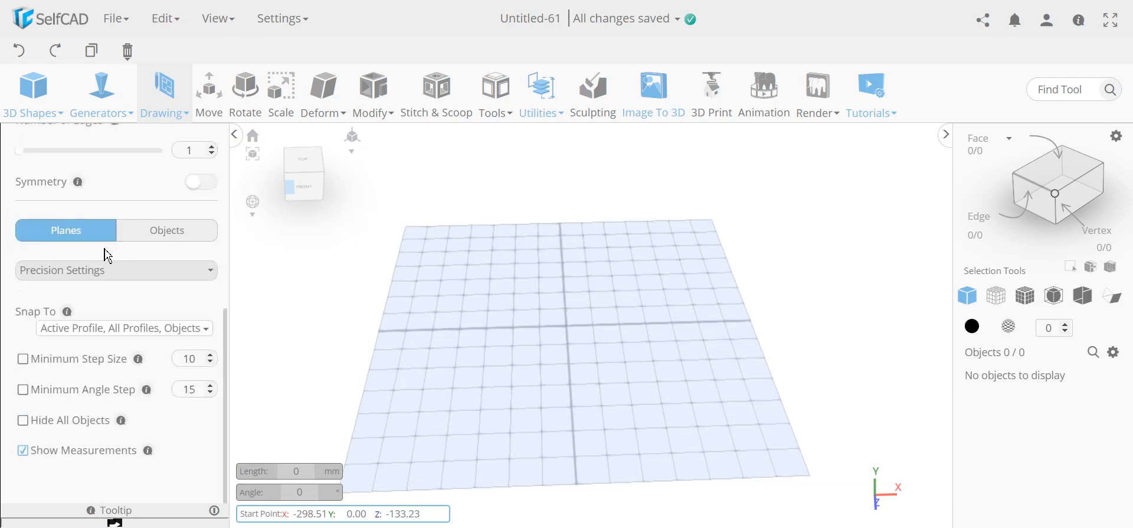
left_click(124, 328)
left_click(85, 406)
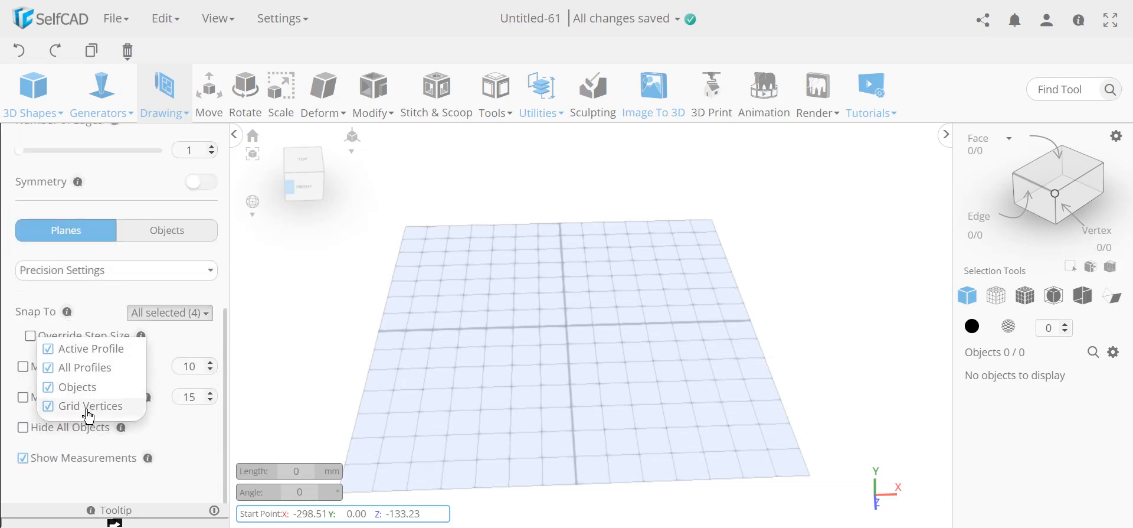
left_click(121, 298)
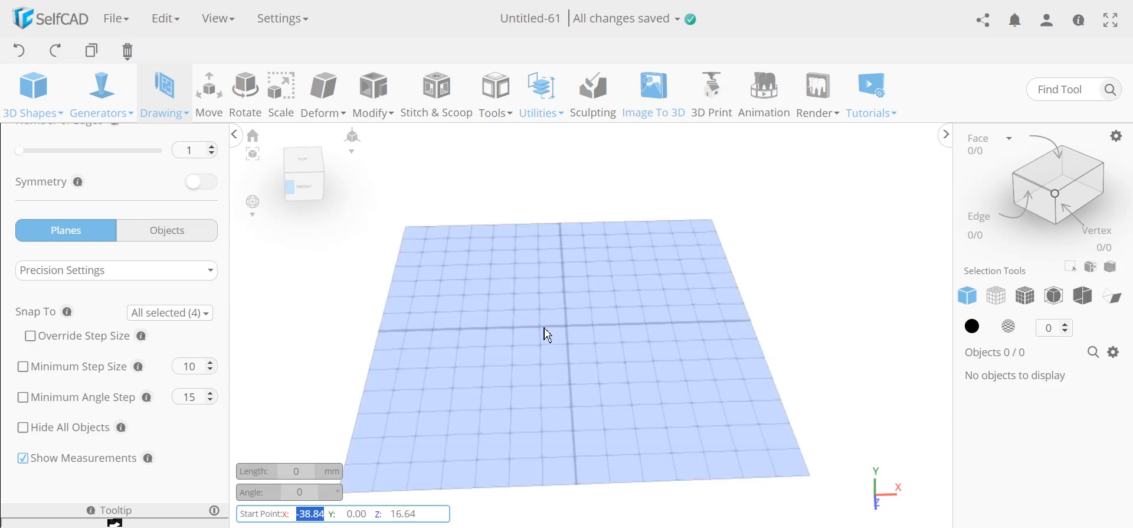
scroll(548, 324, "up", 5)
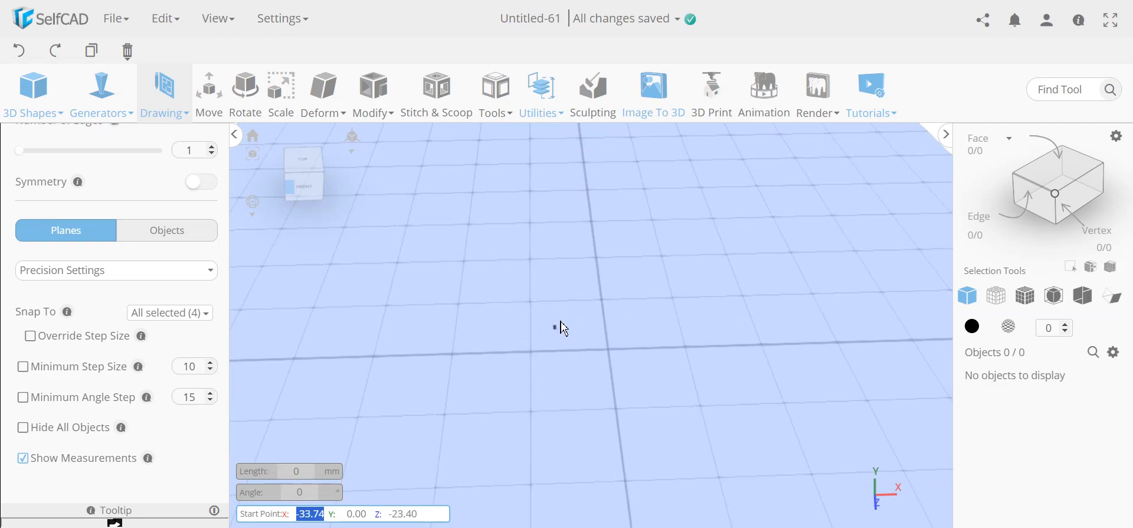
scroll(564, 326, "down", 3)
- Draw a 100 × 100 mm square, profile_1, centred on the grid origin
left_click(277, 18)
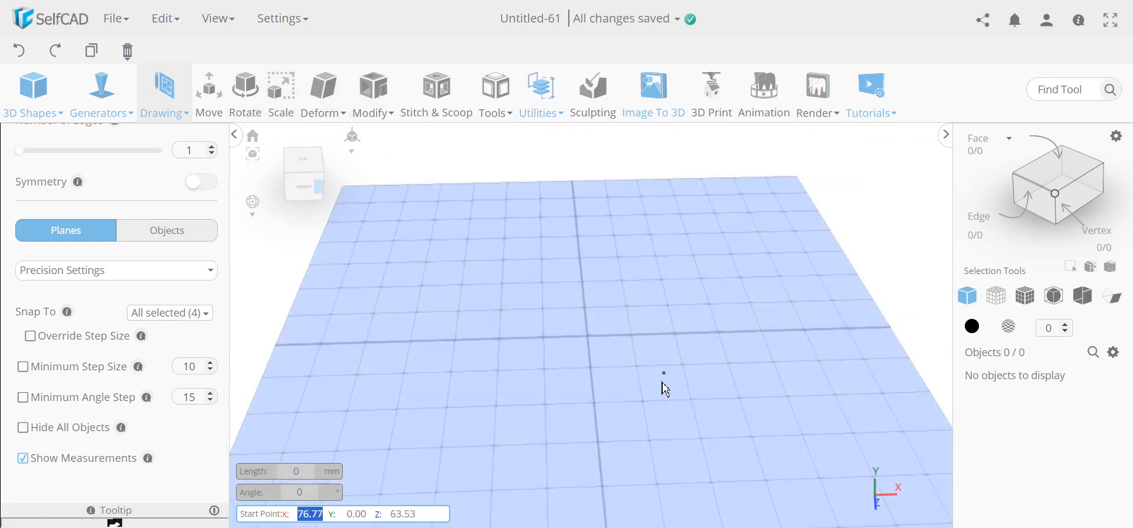
left_click(548, 311)
left_click(628, 308)
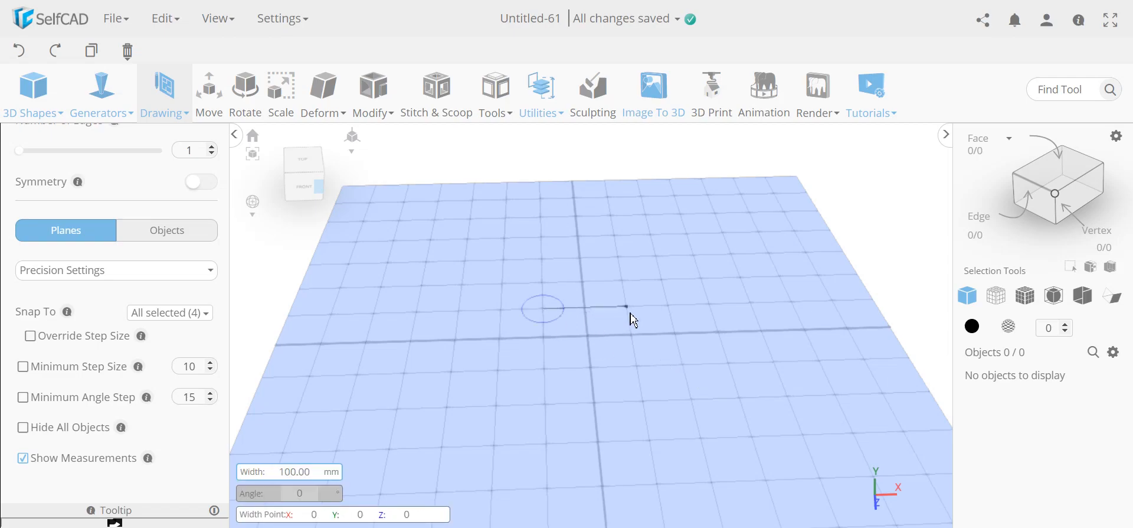
left_click(638, 368)
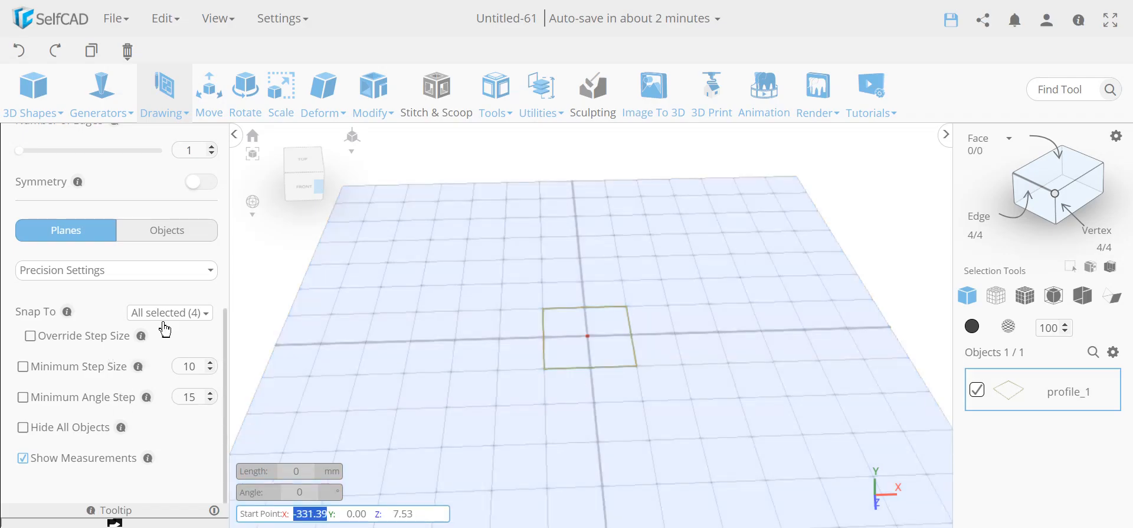
- Turn off Grid Vertices snapping and switch the sketch to 16-sided Circle mode
left_click(166, 315)
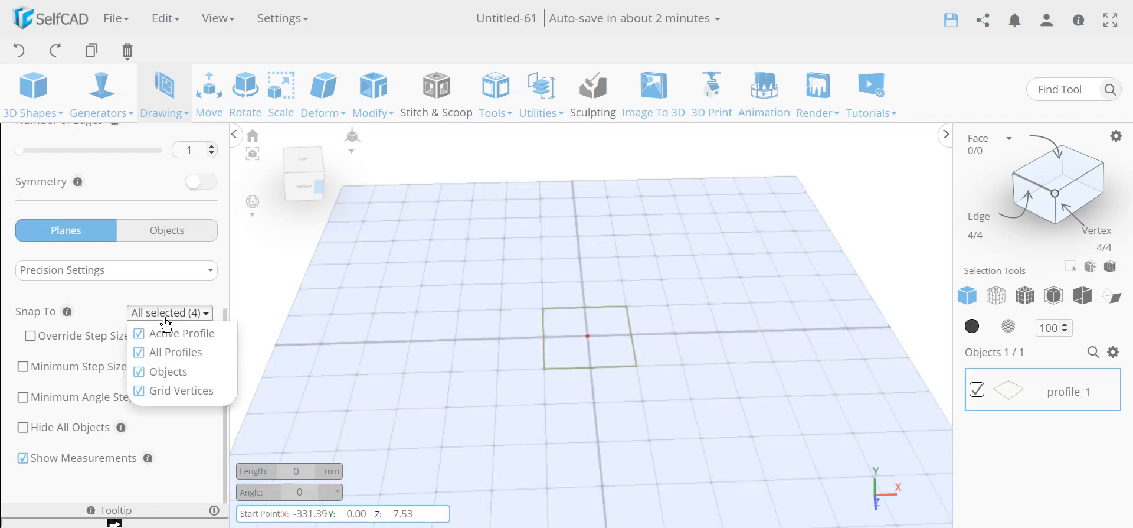
left_click(140, 392)
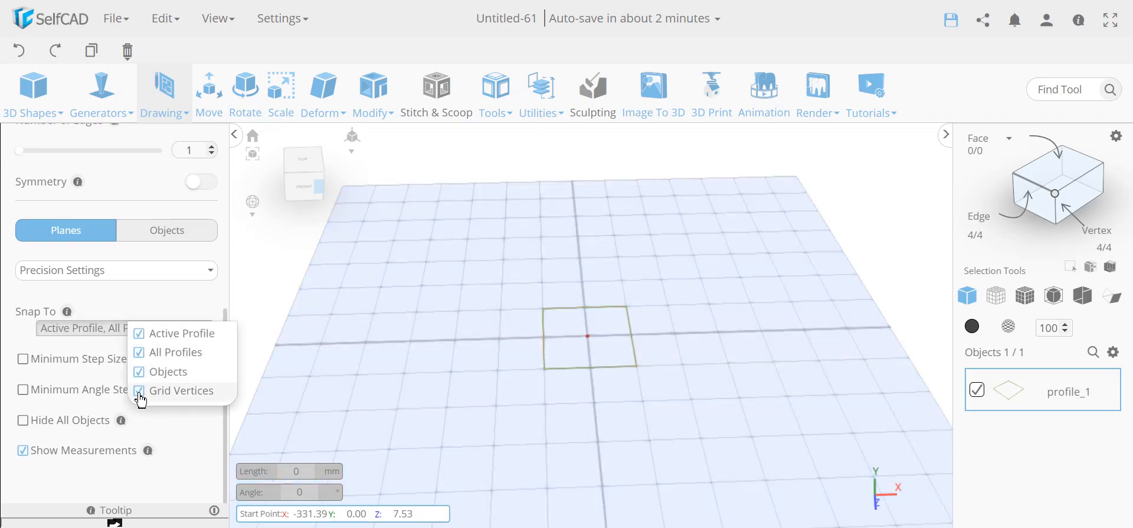
left_click(164, 314)
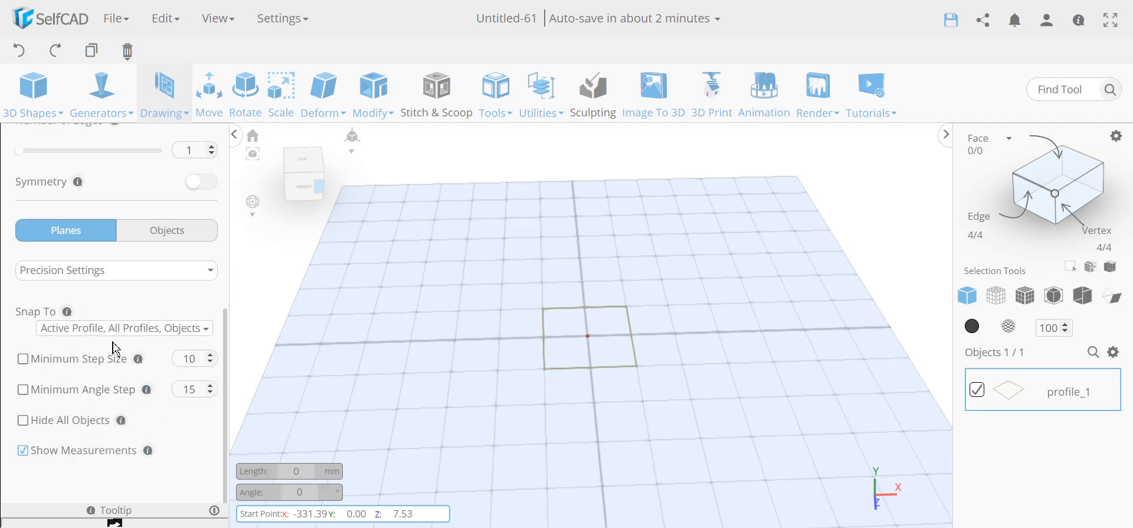
scroll(115, 349, "up", 2)
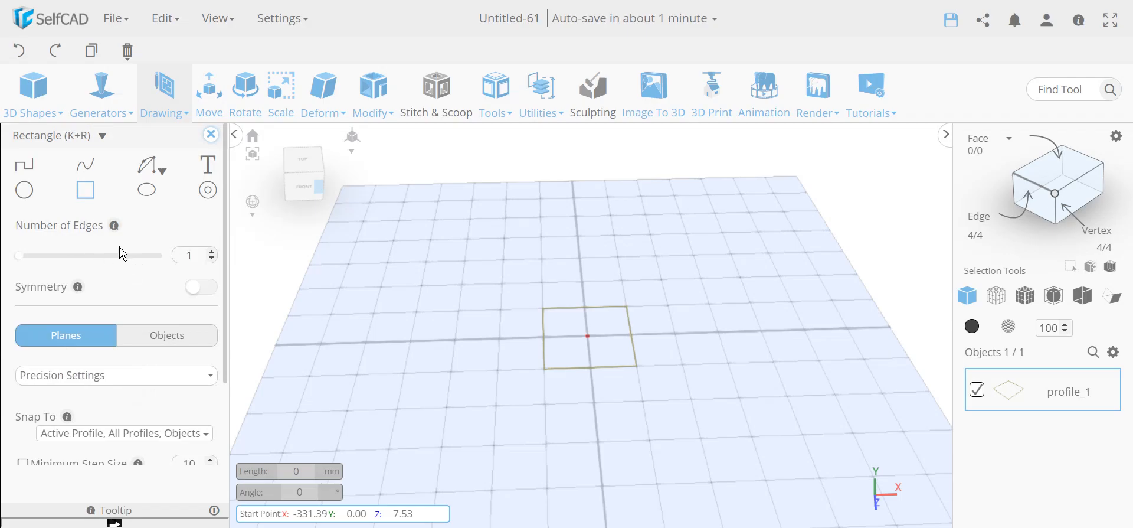
left_click(24, 192)
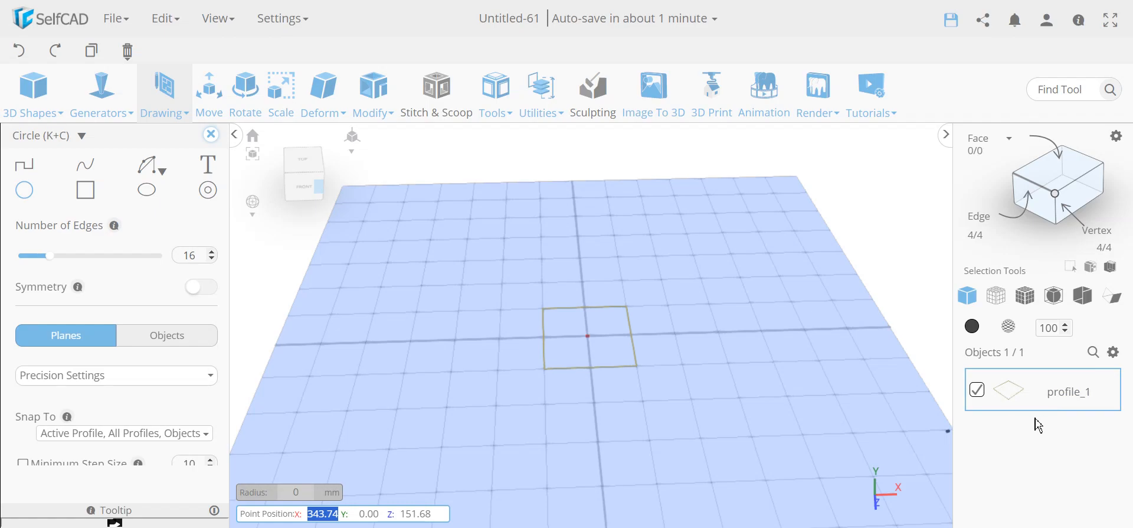
- Deselect profile_1 and draw a 10 mm-radius circle centred on the square's back-edge midpoint
left_click(89, 435)
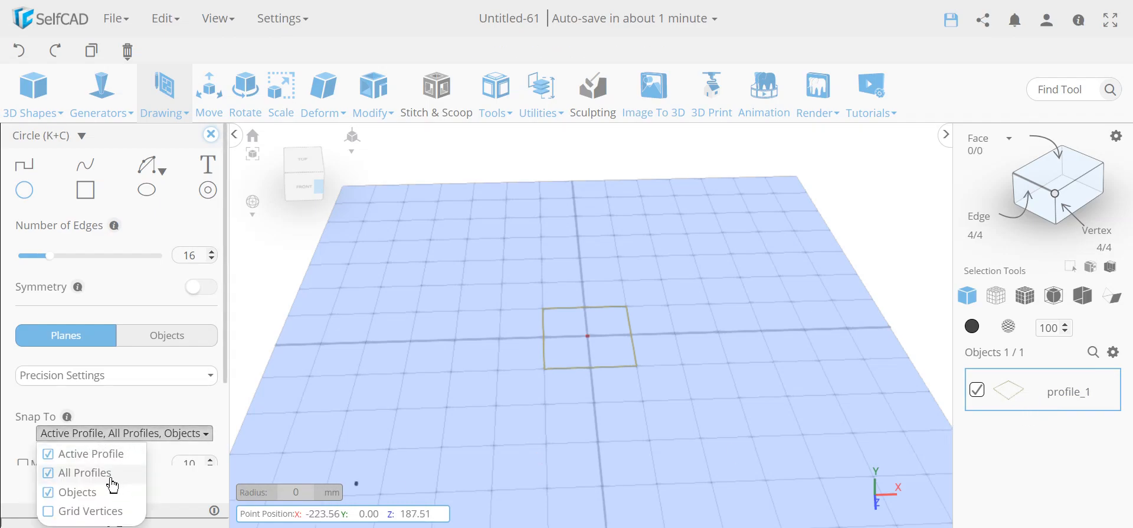
left_click(139, 436)
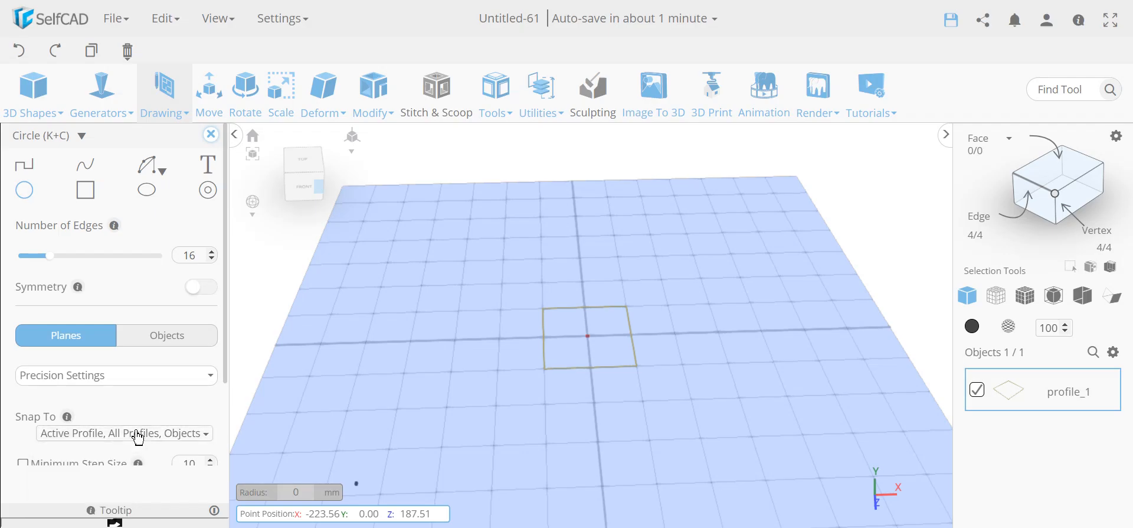
left_click(977, 390)
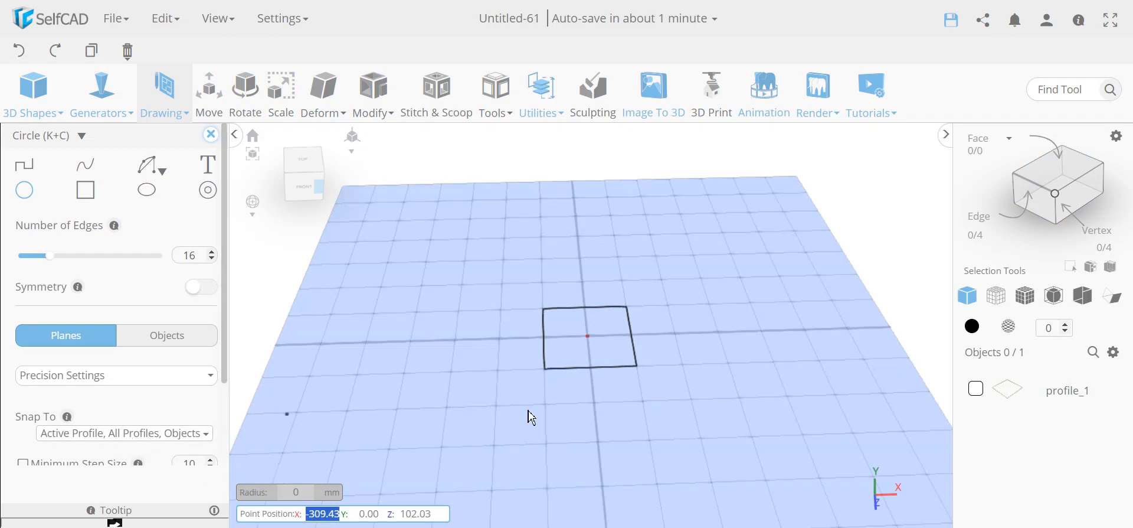
left_click(183, 434)
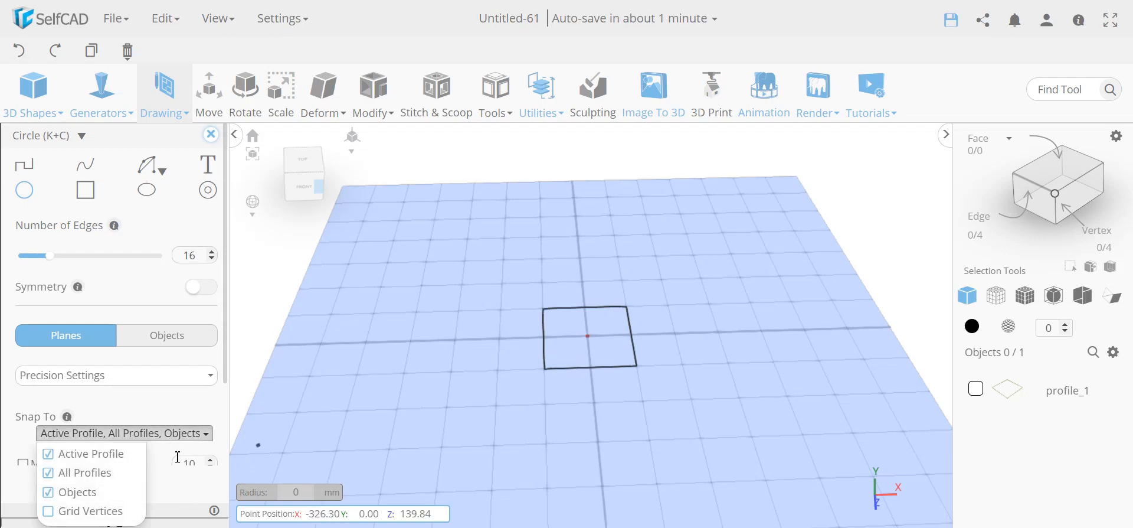
left_click(174, 434)
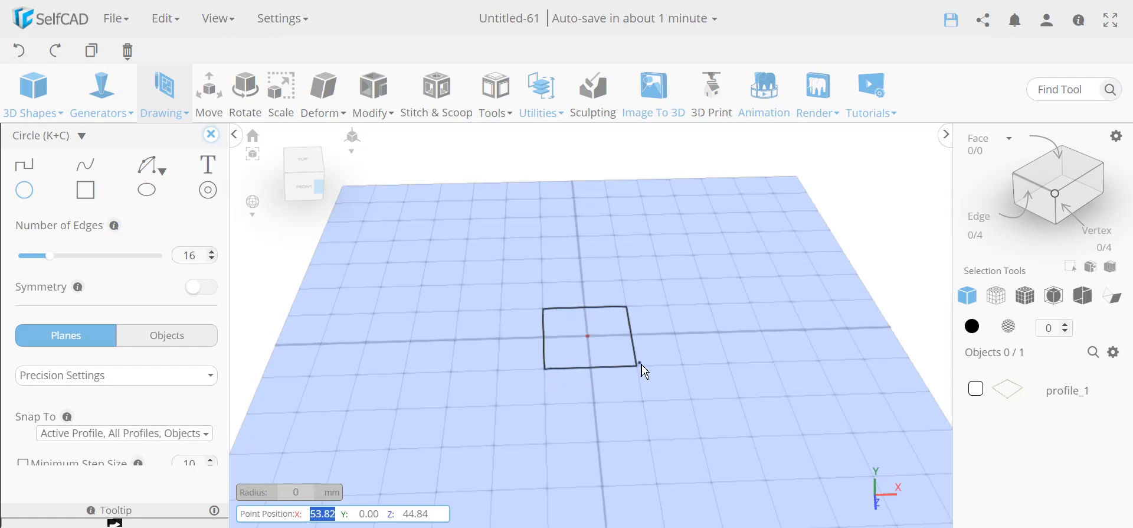
left_click(585, 309)
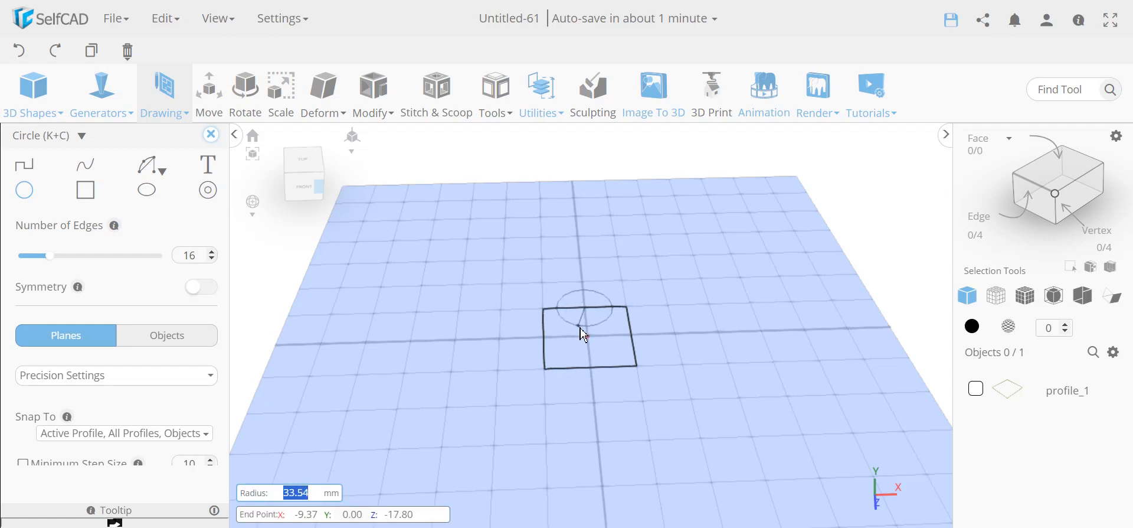
type("10")
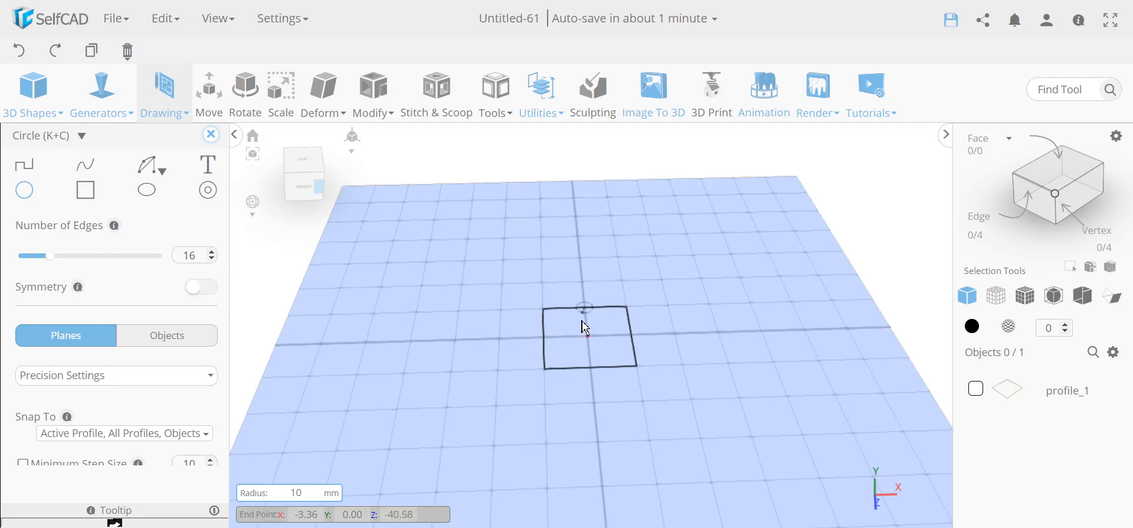
key("Return")
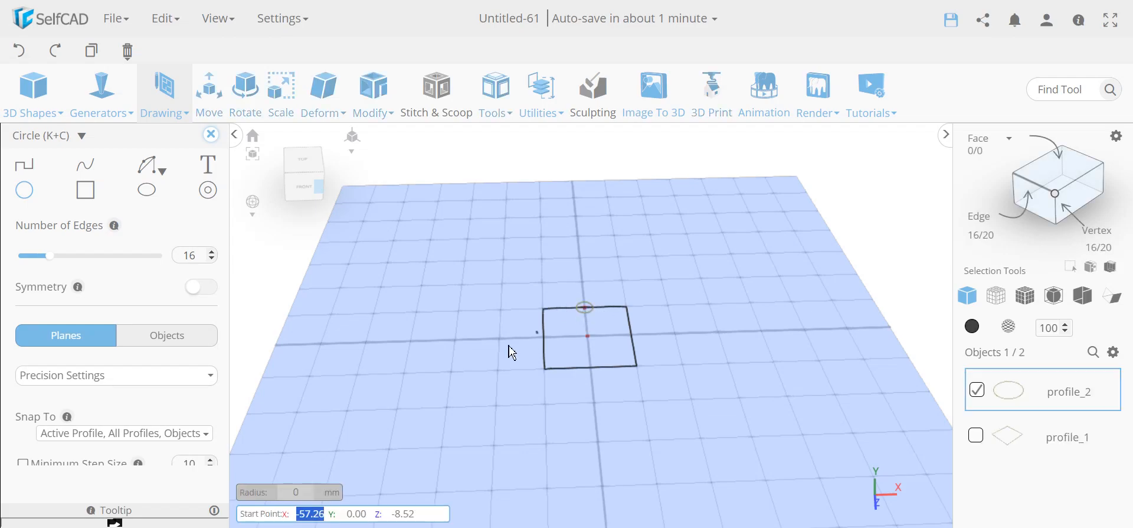
scroll(598, 308, "up", 3)
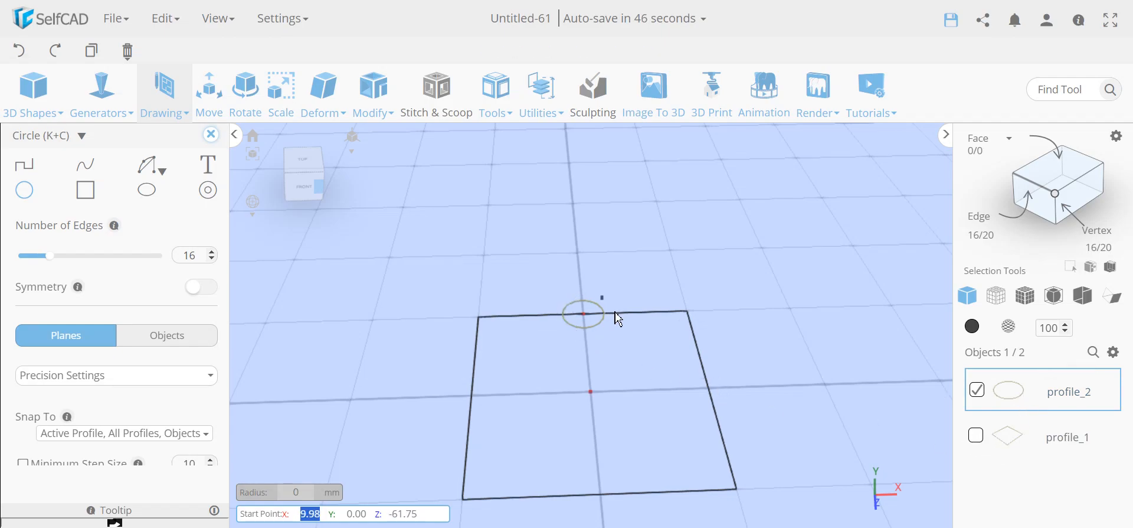
left_click(547, 94)
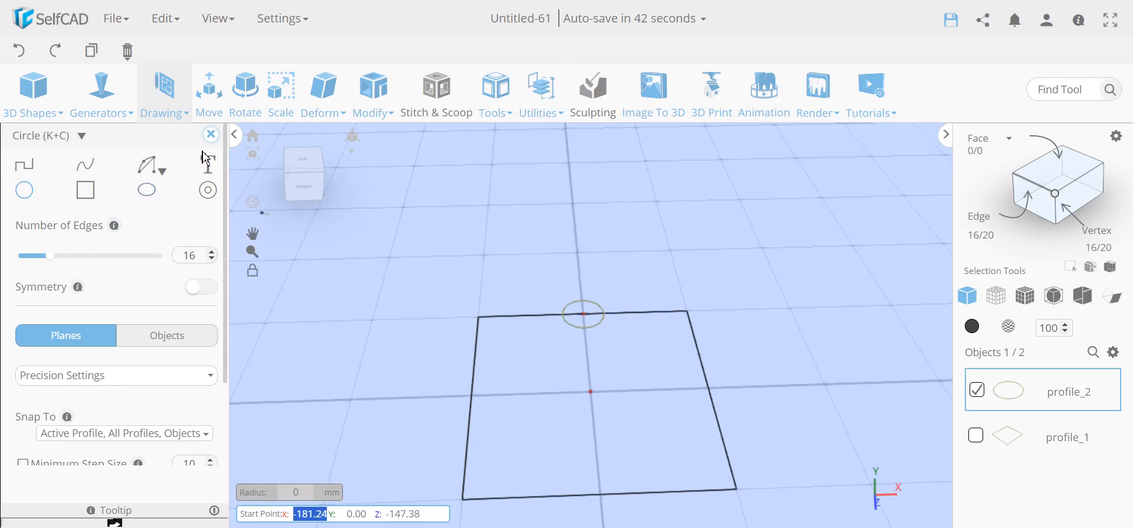
- Move the circle profile by -30 along Z so it sits at Z -80
left_click(214, 109)
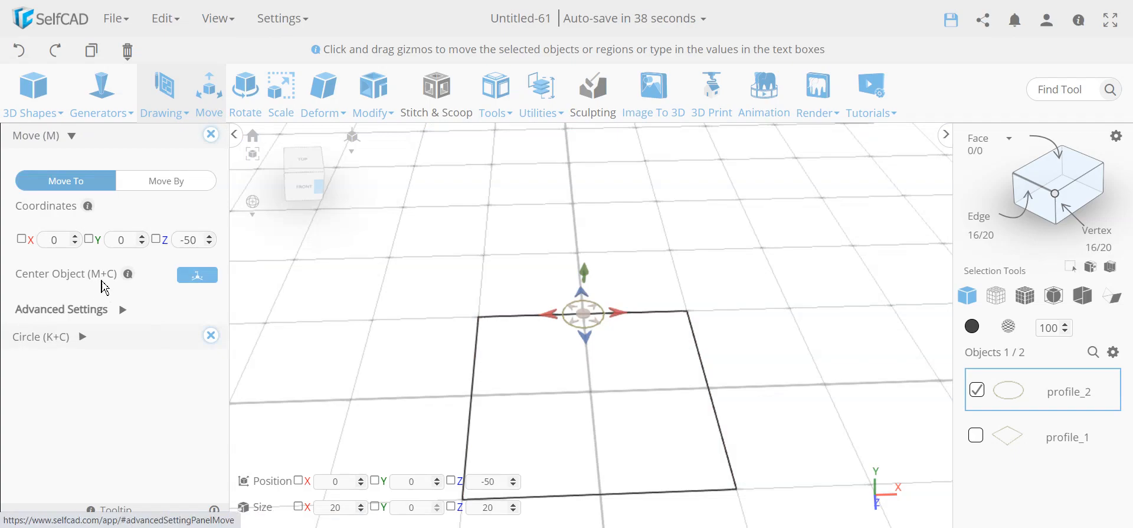
left_click(156, 181)
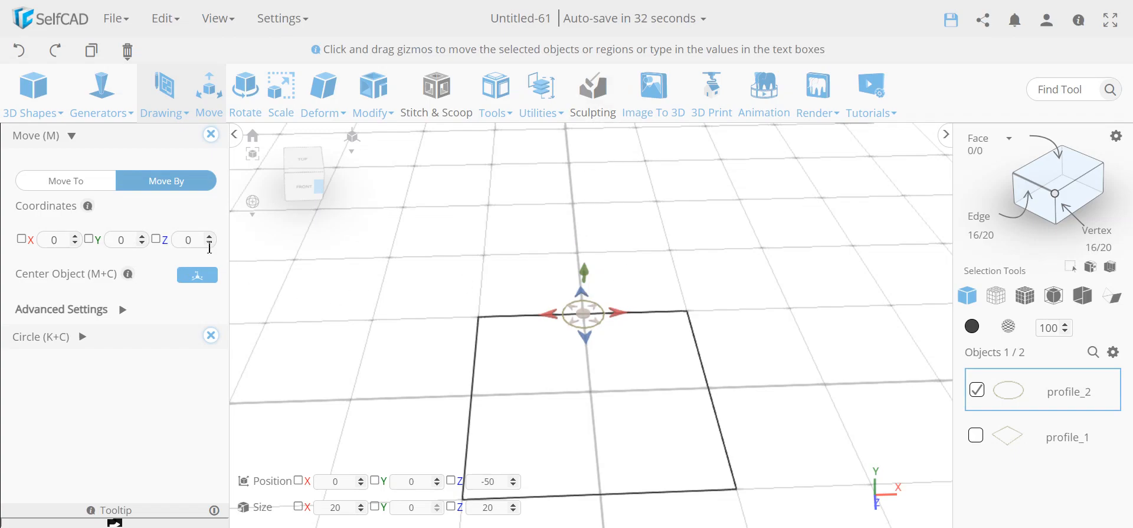
type("-30")
key("Return")
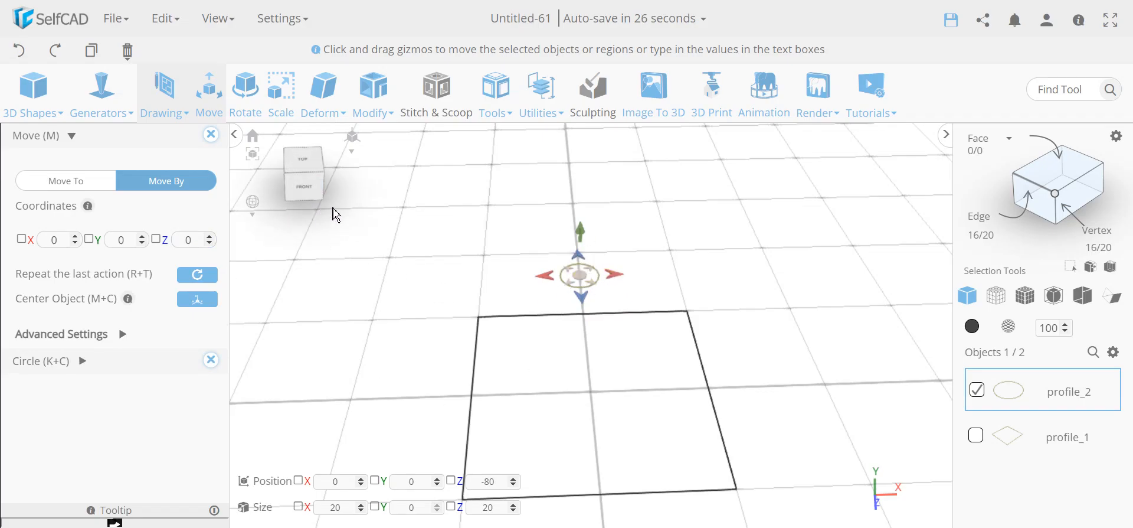
left_click(369, 101)
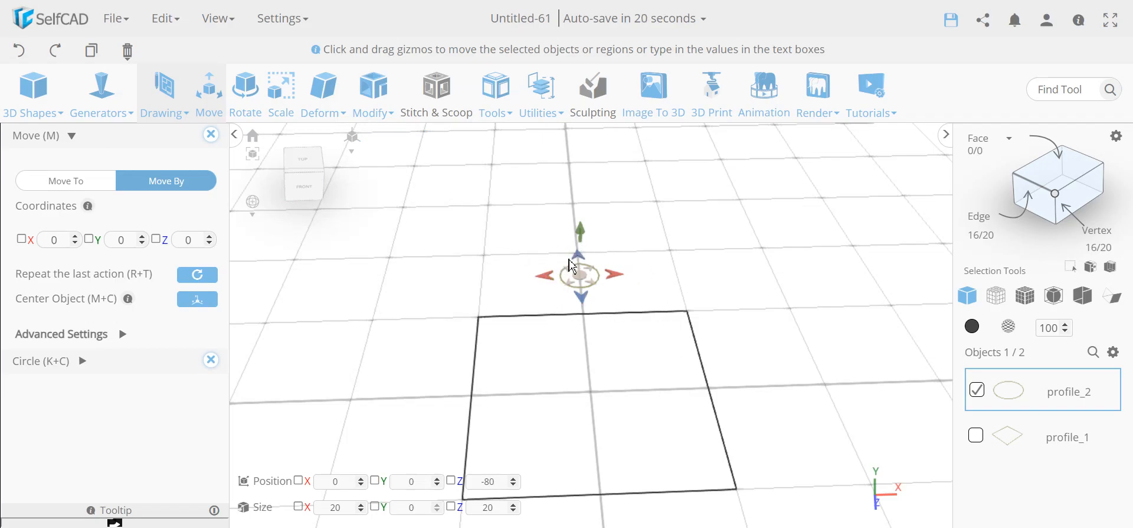
mouse_move(374, 98)
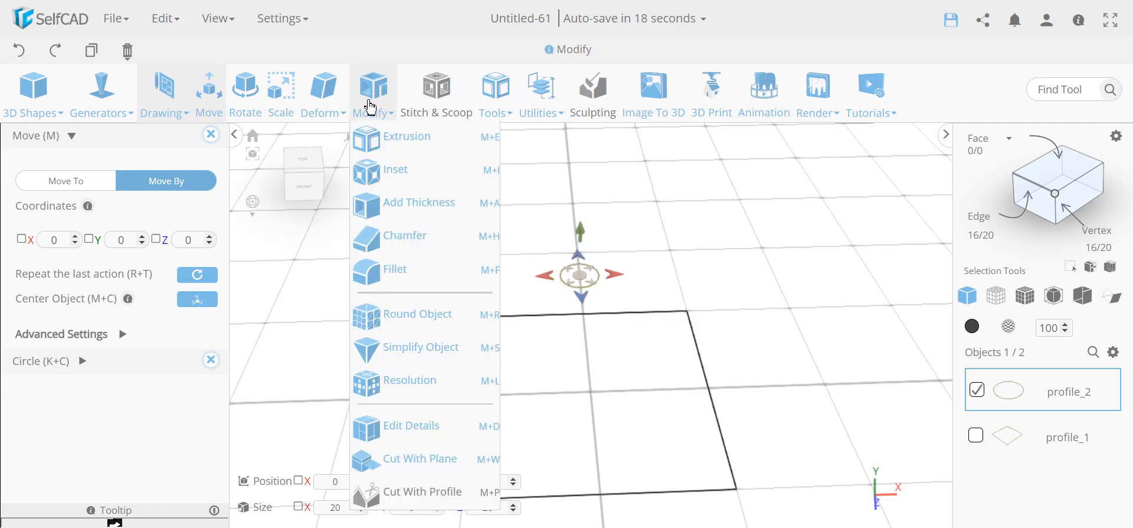
- Add a -3 thickness to the circle, making it a 26 mm-wide ring
left_click(425, 214)
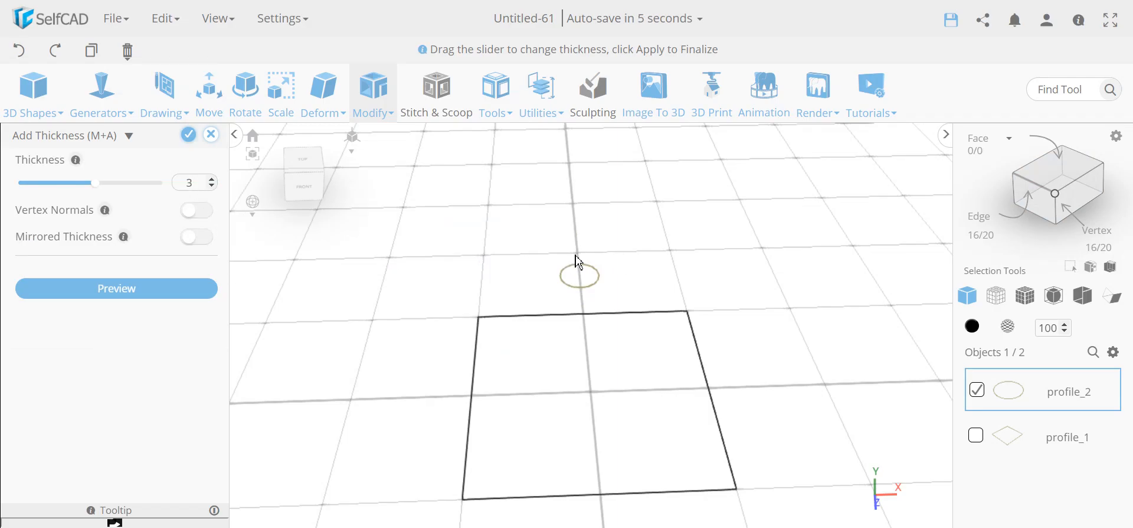
double_click(198, 184)
type("-3")
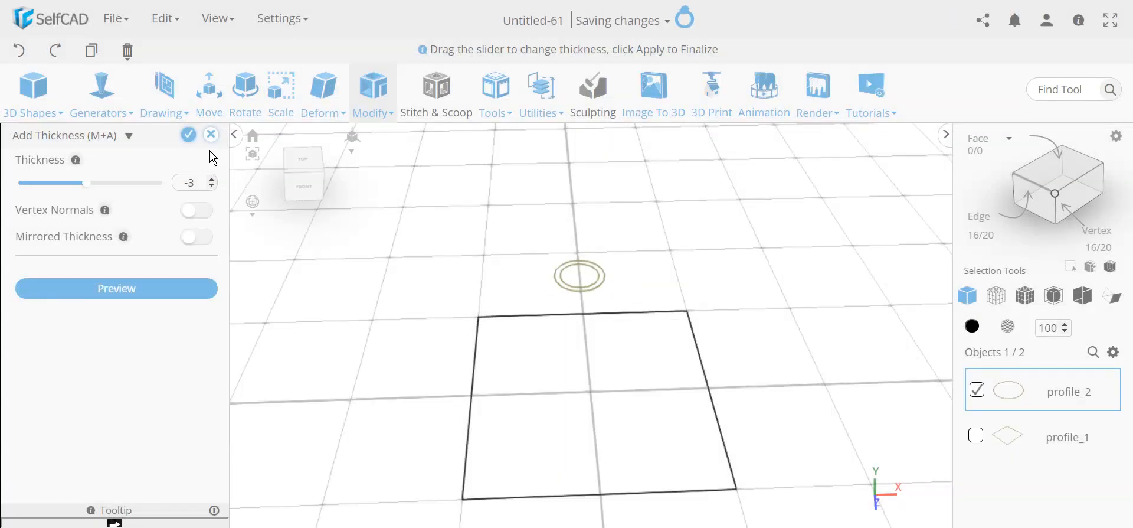
left_click(188, 135)
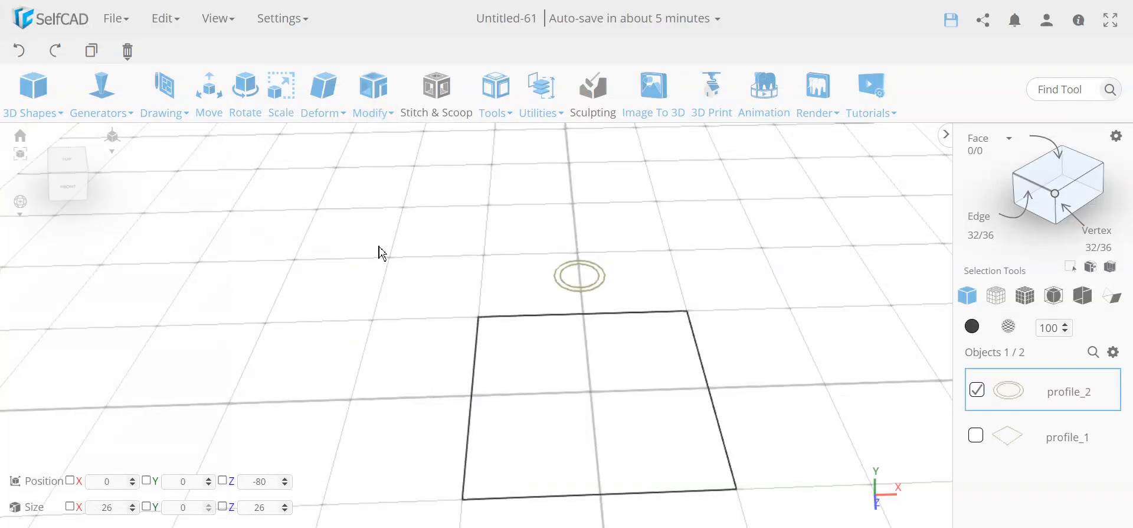
- Start a 3D line sketch with the Solid + Wireframe view showing edges and vertices
mouse_move(164, 98)
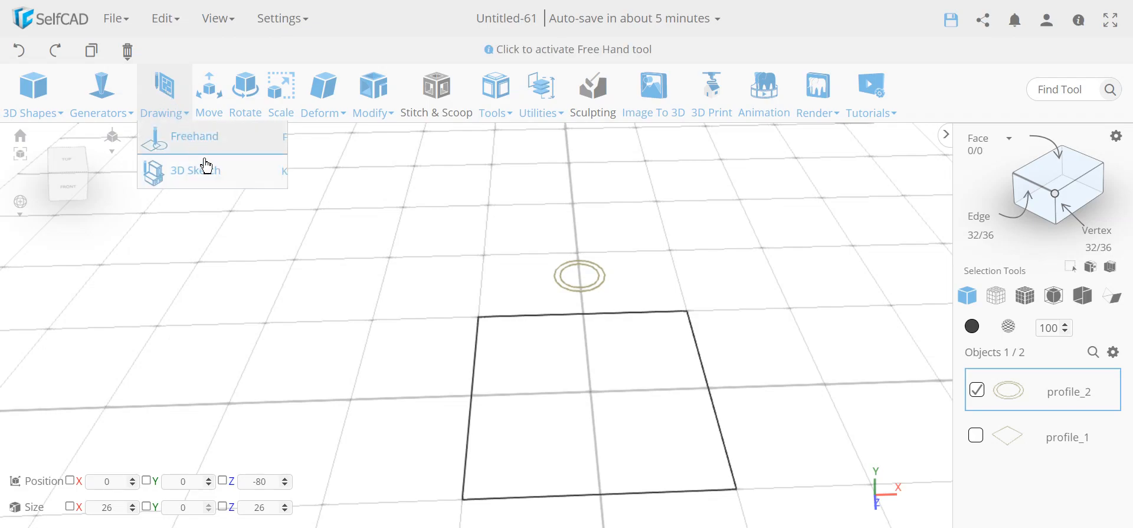
left_click(203, 183)
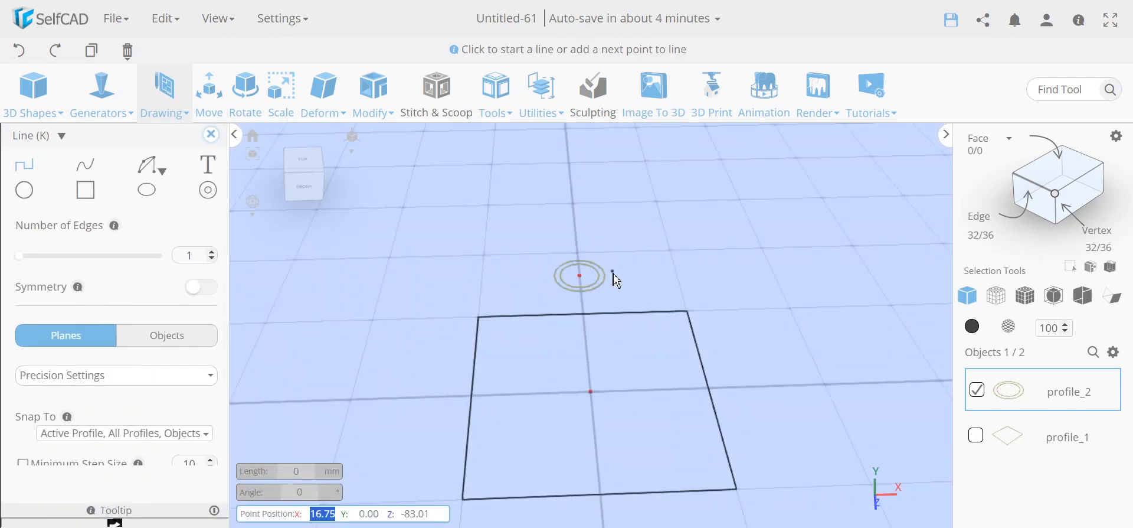
left_click(1029, 304)
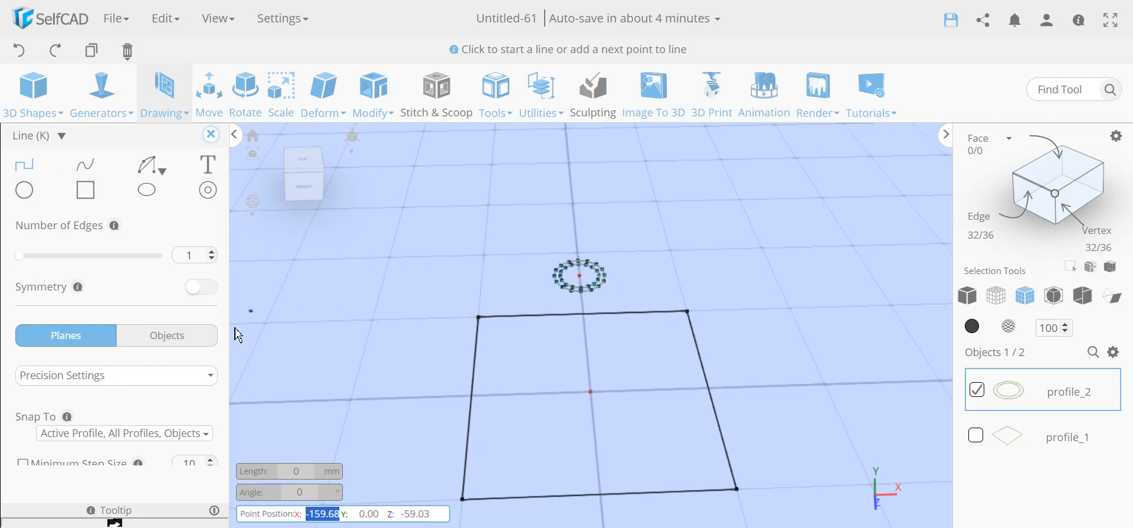
- Enable Minimum Angle Step and draw a 30 mm leg from the ring's right vertex
scroll(127, 378, "down", 2)
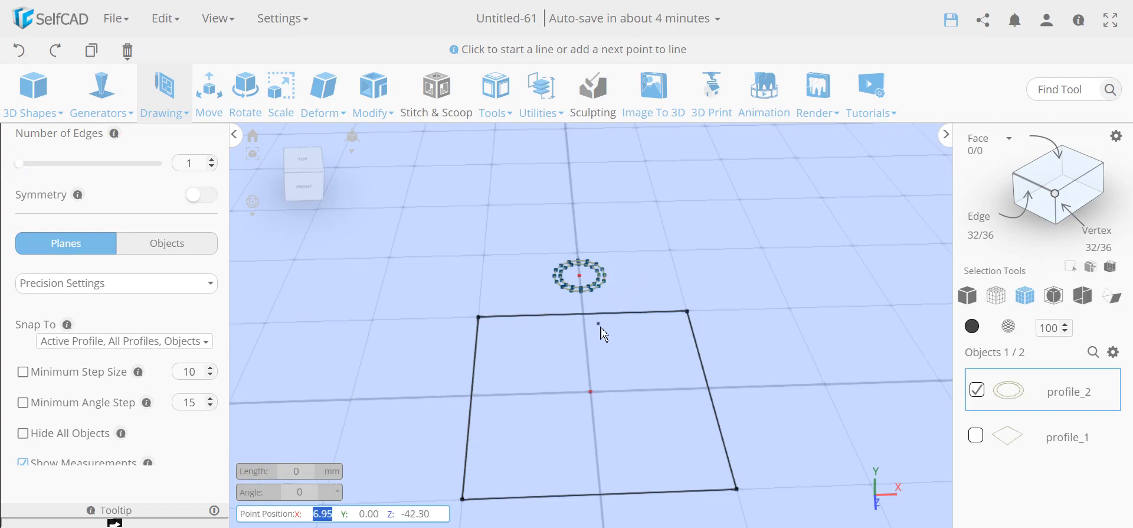
left_click(24, 404)
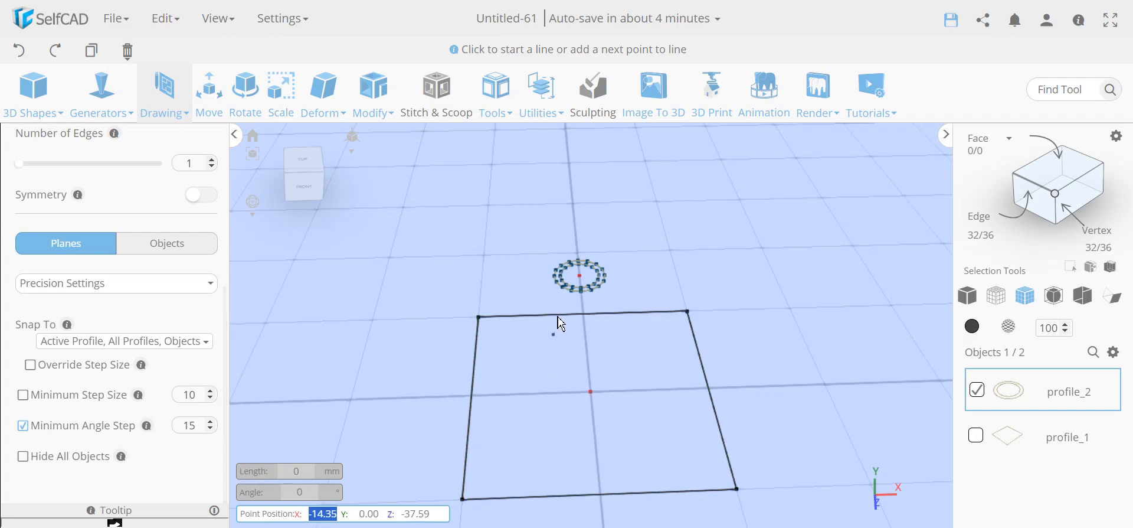
scroll(623, 280, "up", 5)
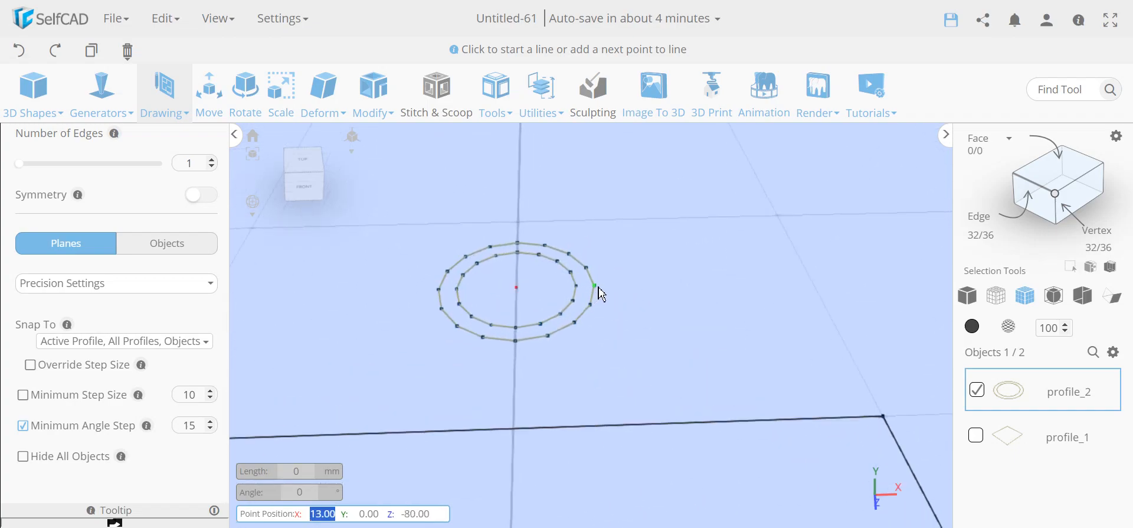
left_click(598, 288)
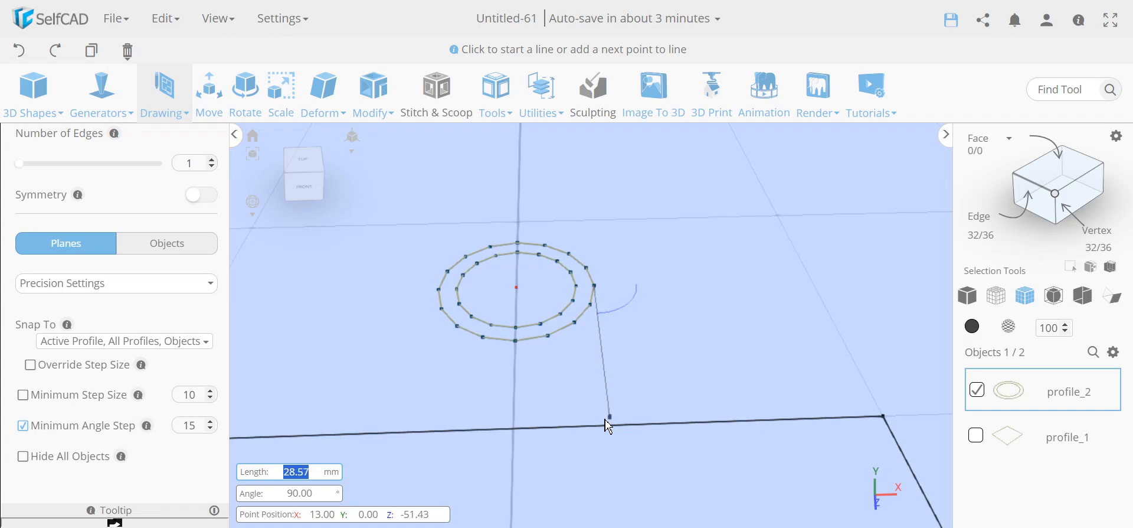
type("0")
key("Return")
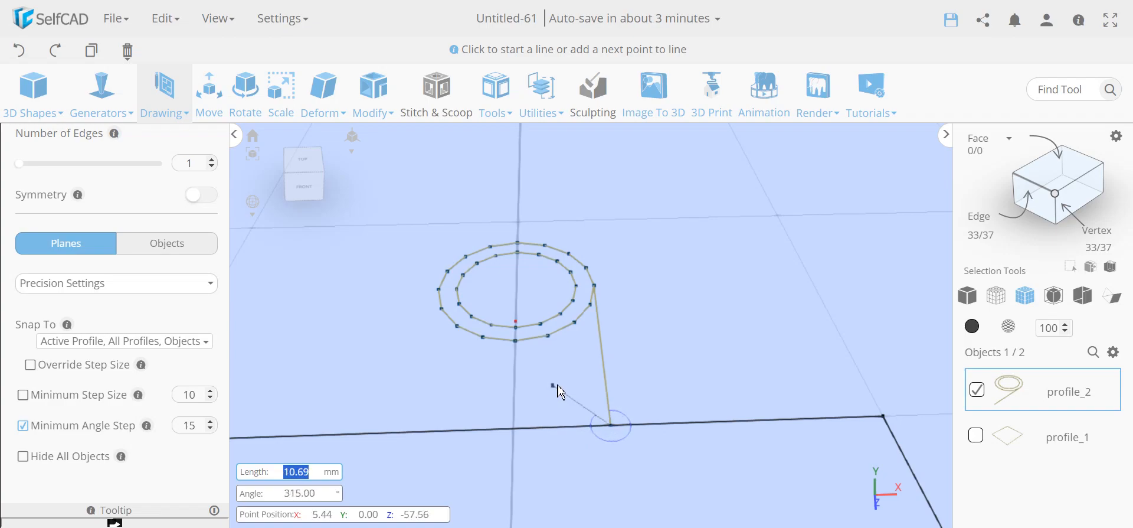
key("Escape")
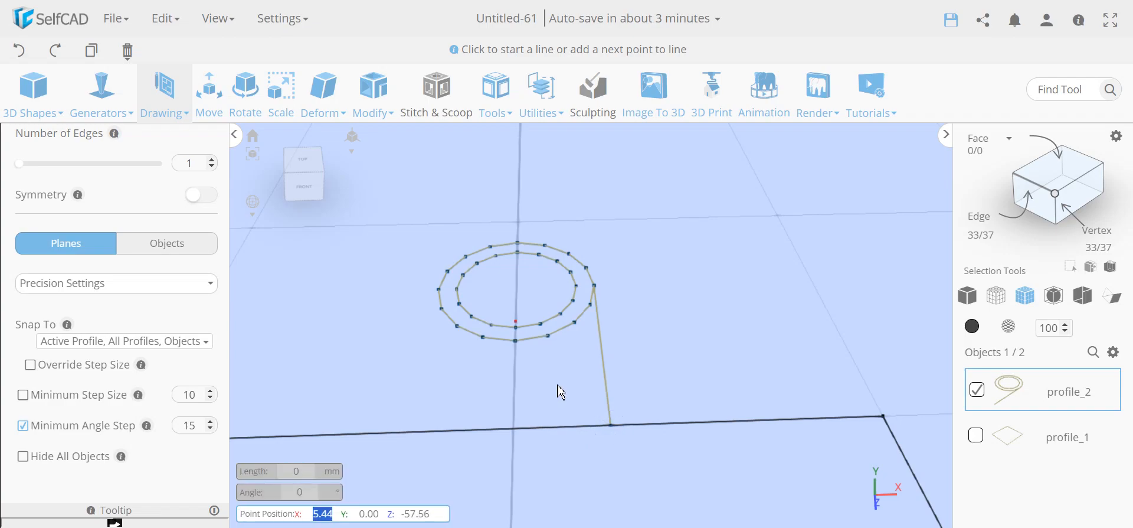
- Draw the left leg to the square's top edge, join it to the right leg, and finish the sketch
left_click(442, 293)
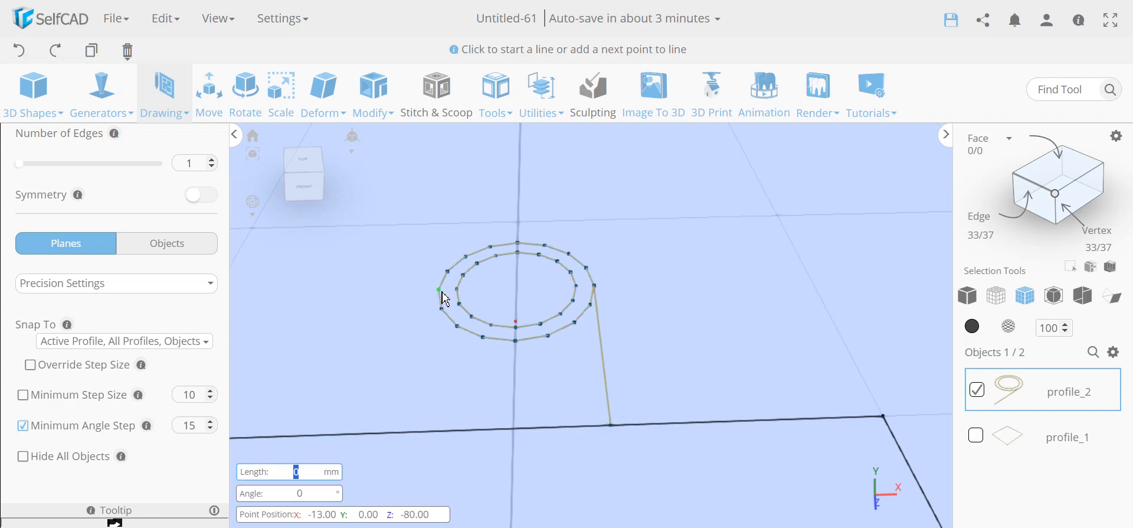
left_click(438, 422)
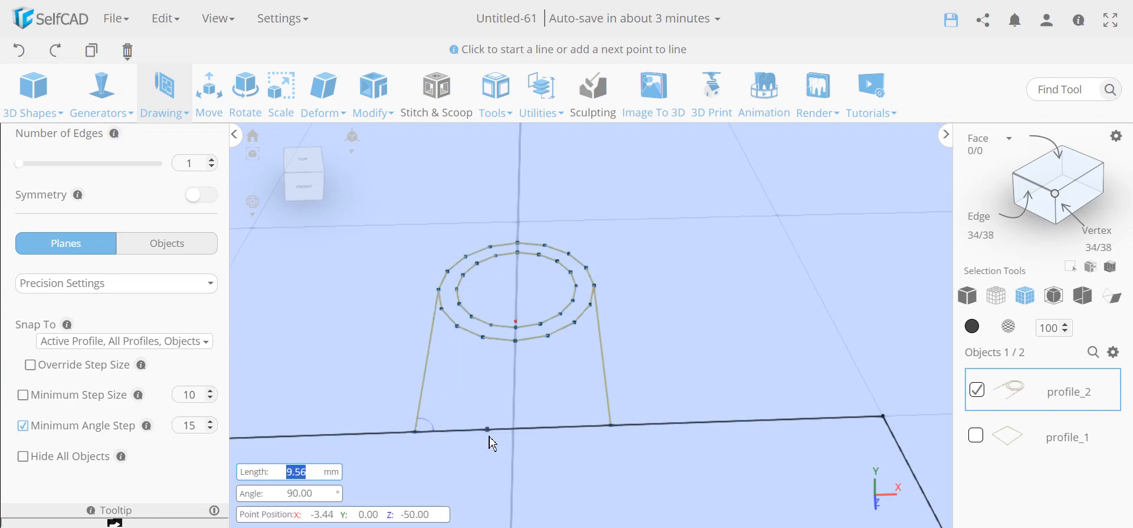
left_click(610, 427)
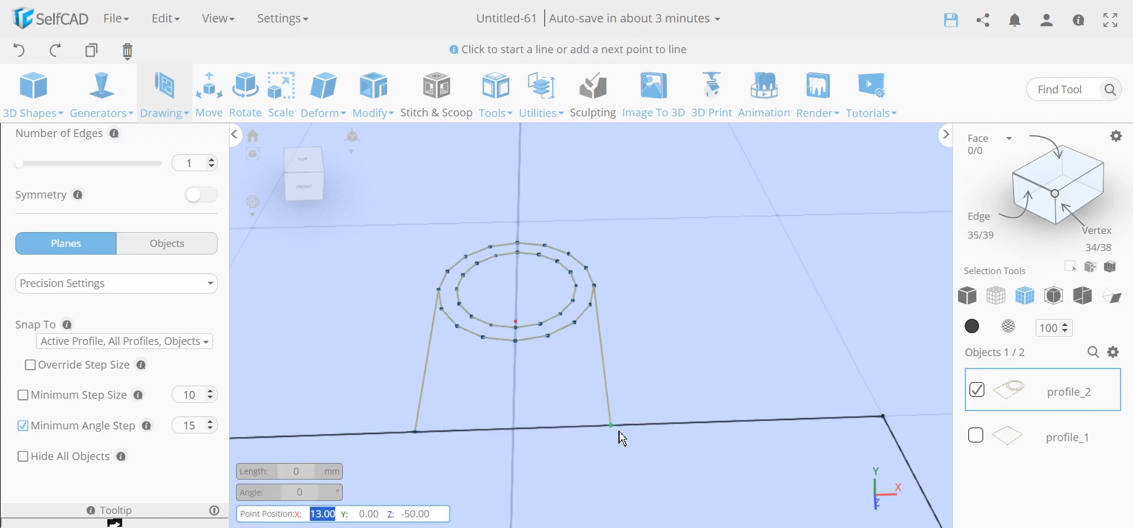
scroll(167, 289, "up", 2)
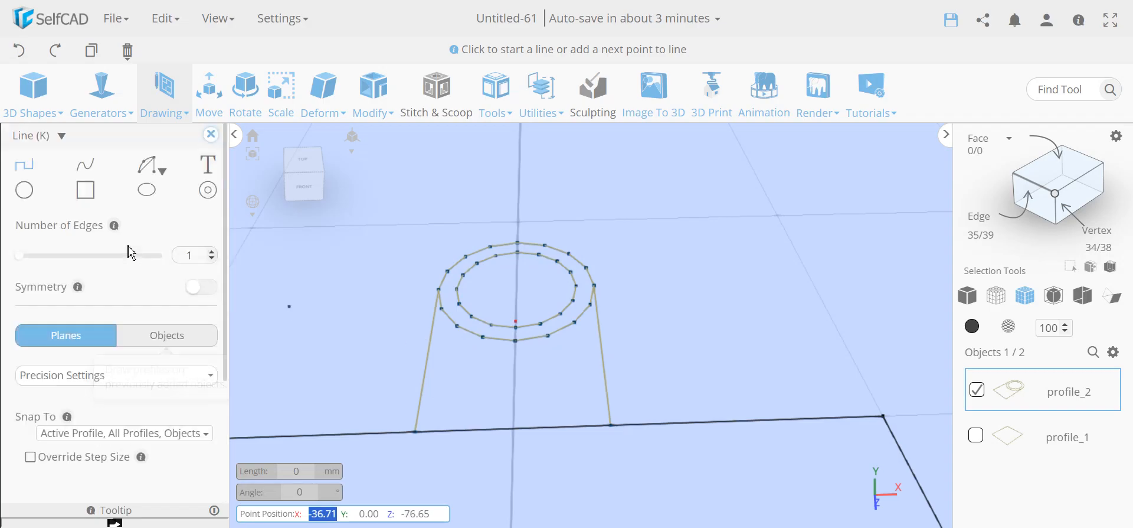
left_click(210, 134)
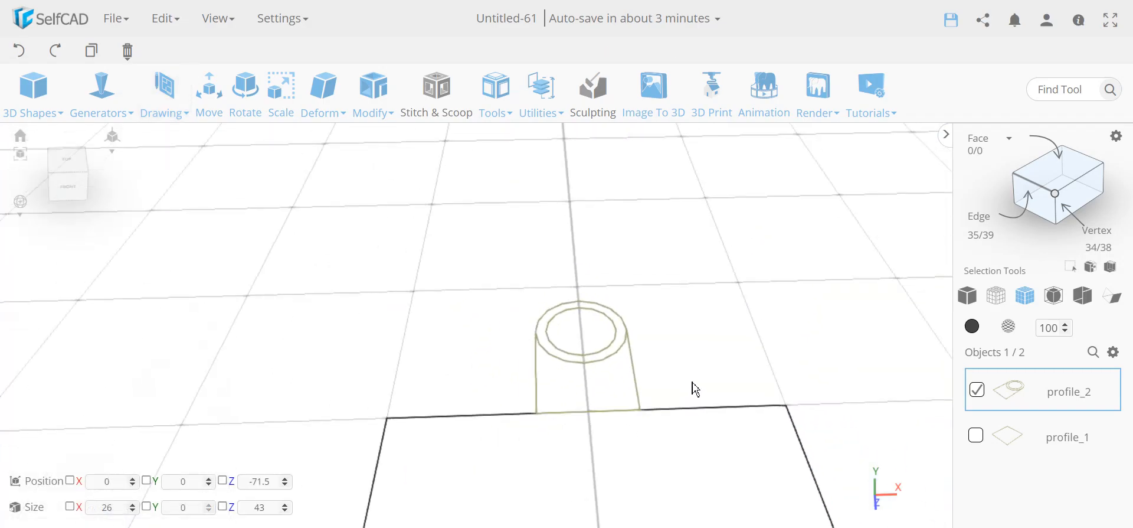
- Start a Mirror on the ring tab profile with Create Copy ticked
middle_click_drag(675, 328, 651, 299)
scroll(641, 319, "down", 4)
middle_click_drag(656, 411, 619, 377)
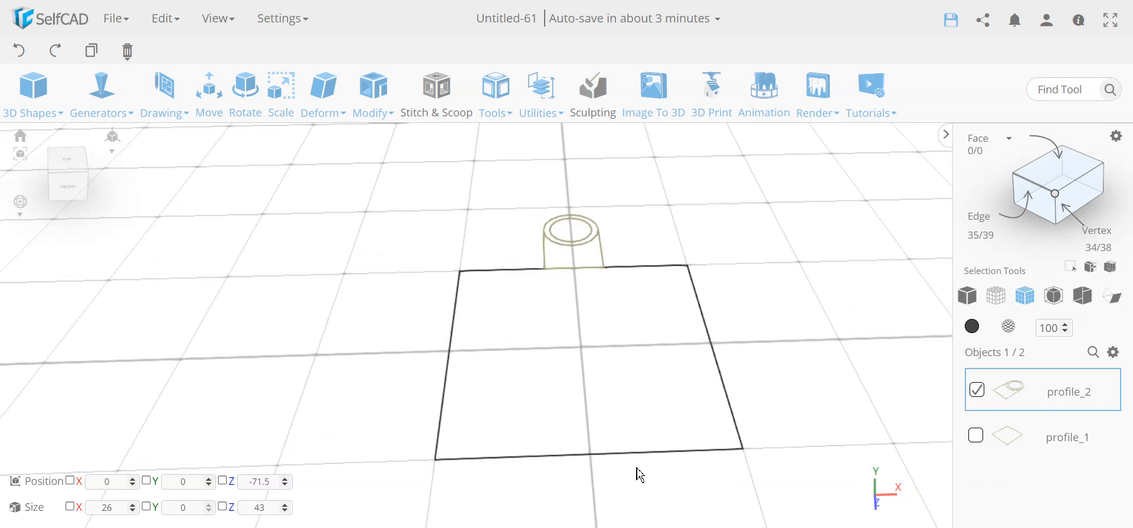
left_click(502, 102)
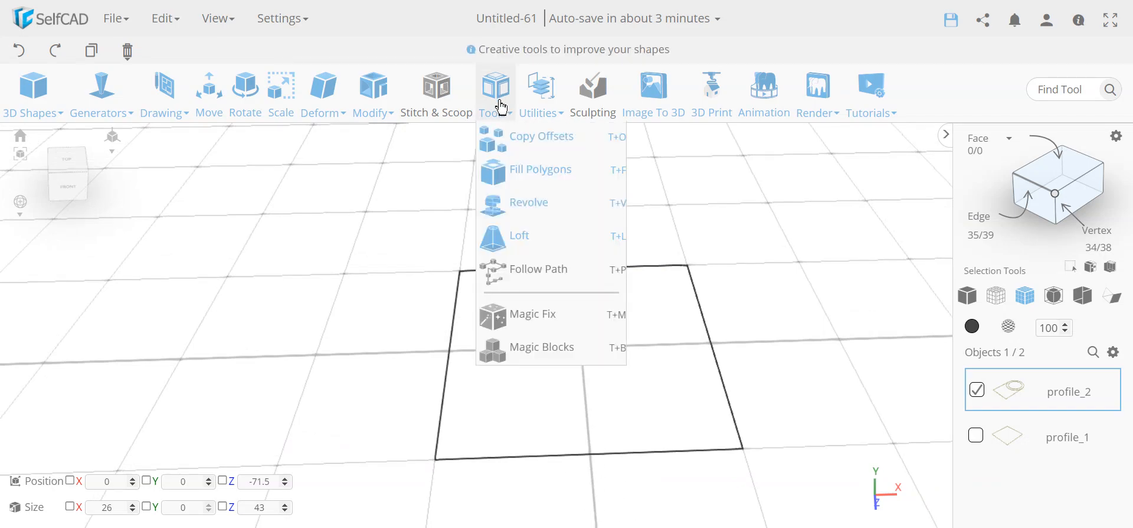
left_click(541, 106)
left_click(584, 277)
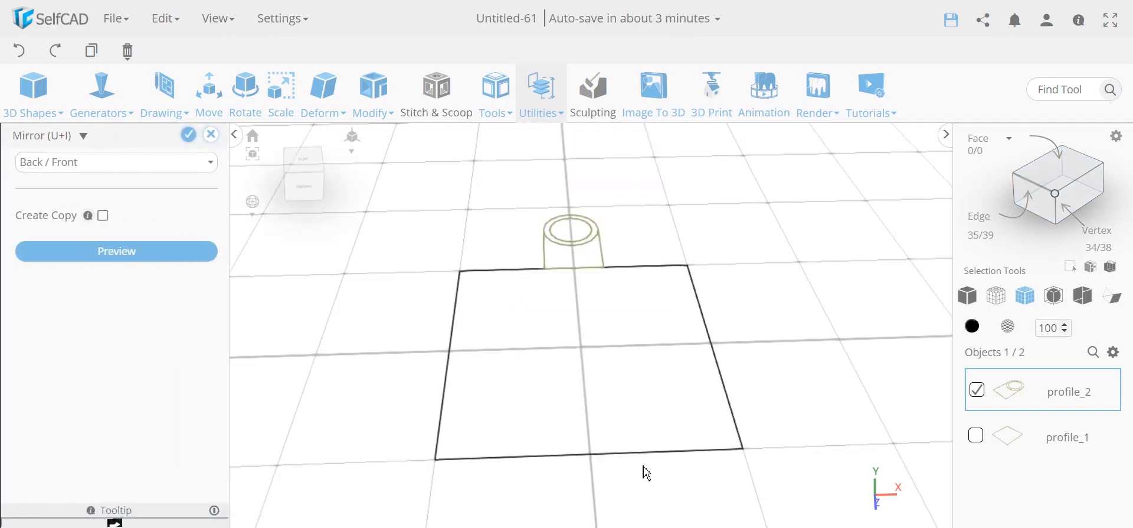
left_click(105, 218)
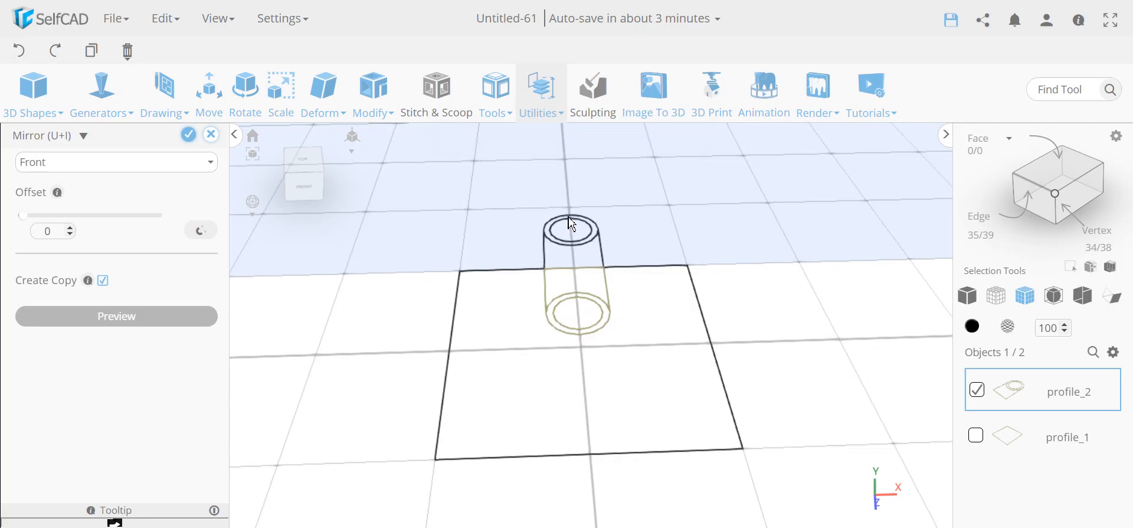
- Place the mirrored copy on the Front plane with offset 50, at the square's far edge
left_click_drag(359, 380, 503, 348)
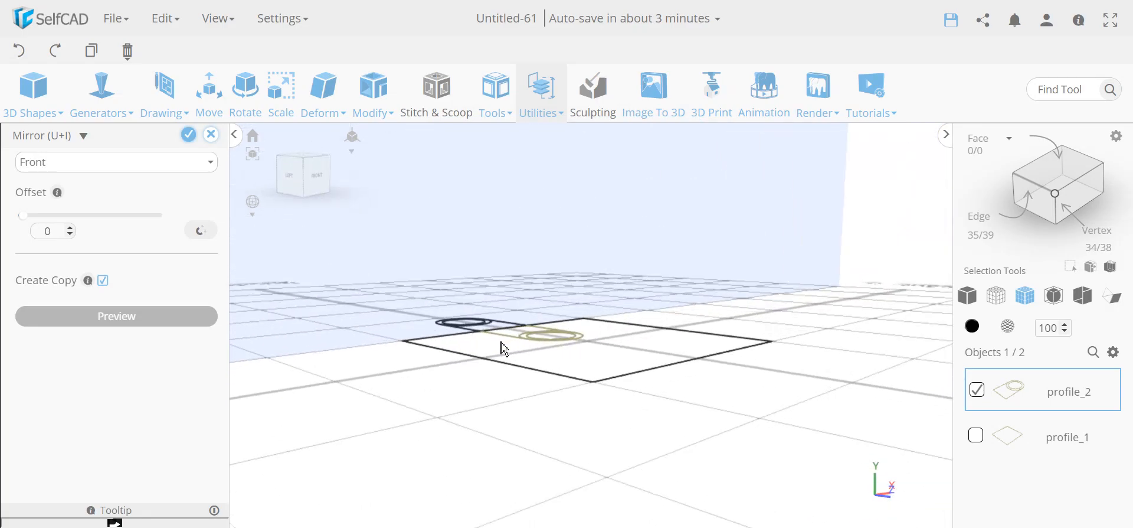
left_click_drag(684, 349, 570, 423)
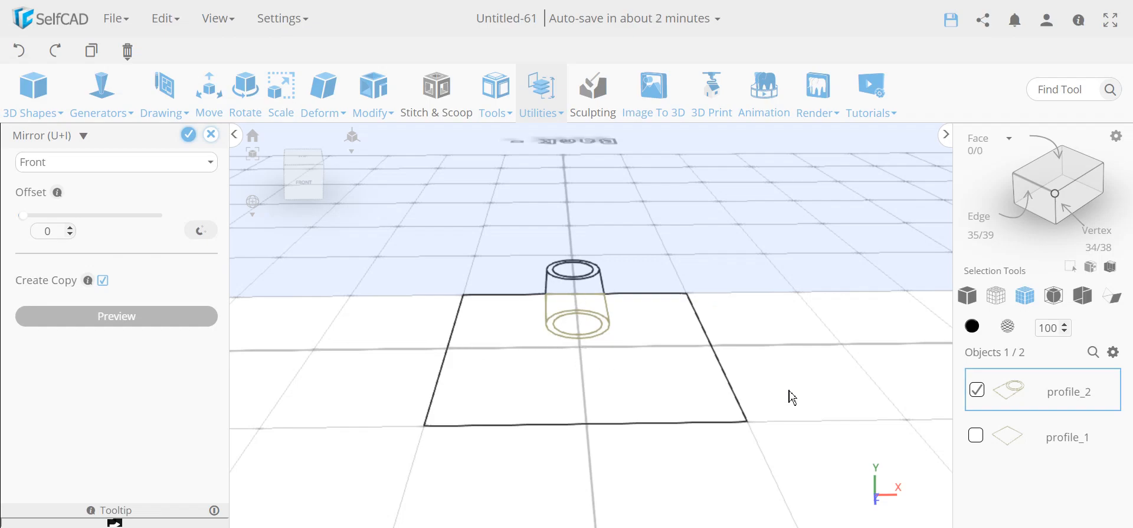
left_click(202, 231)
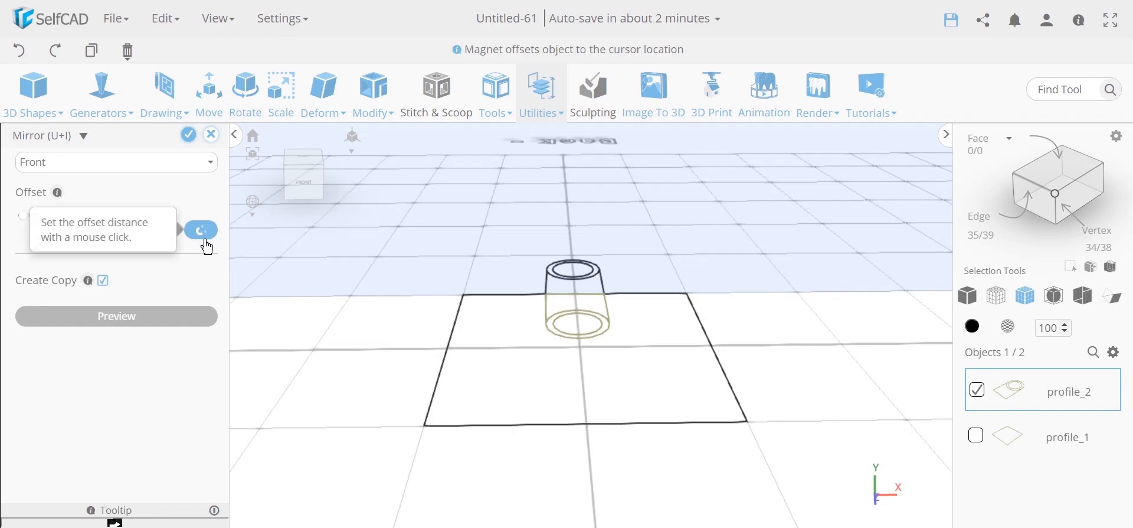
left_click(587, 423)
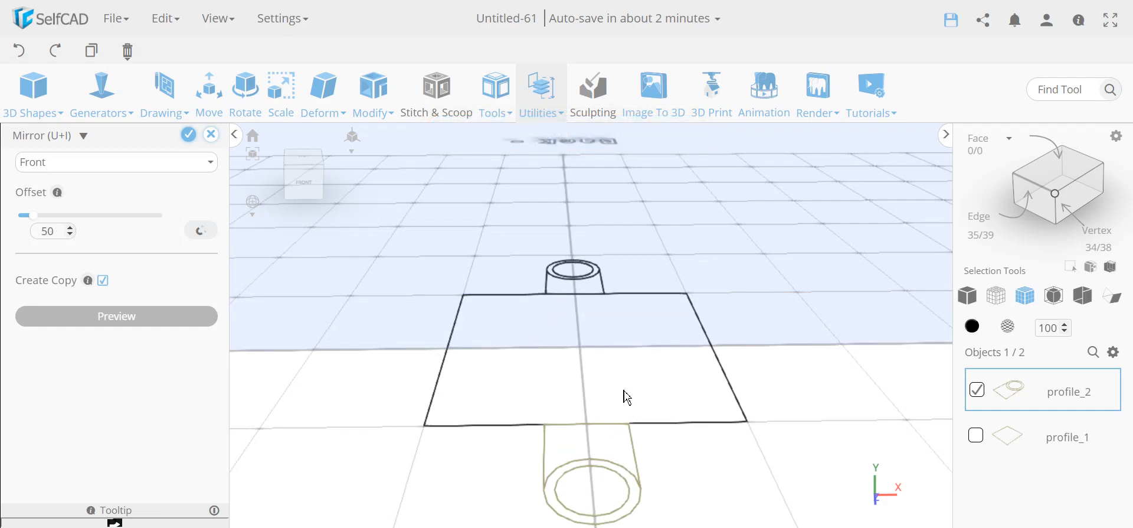
right_click_drag(331, 465, 600, 434)
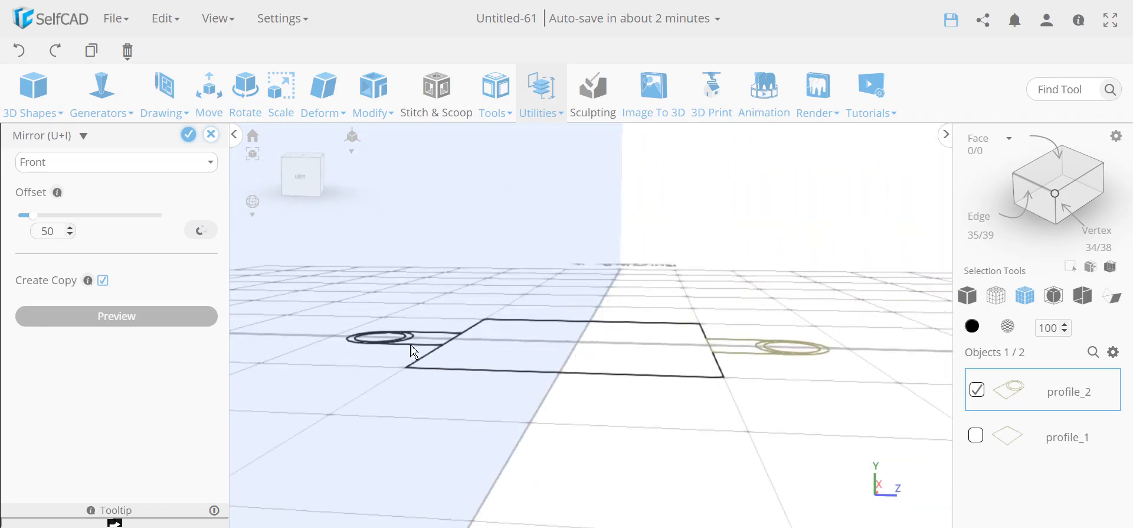
right_click_drag(816, 460, 483, 485)
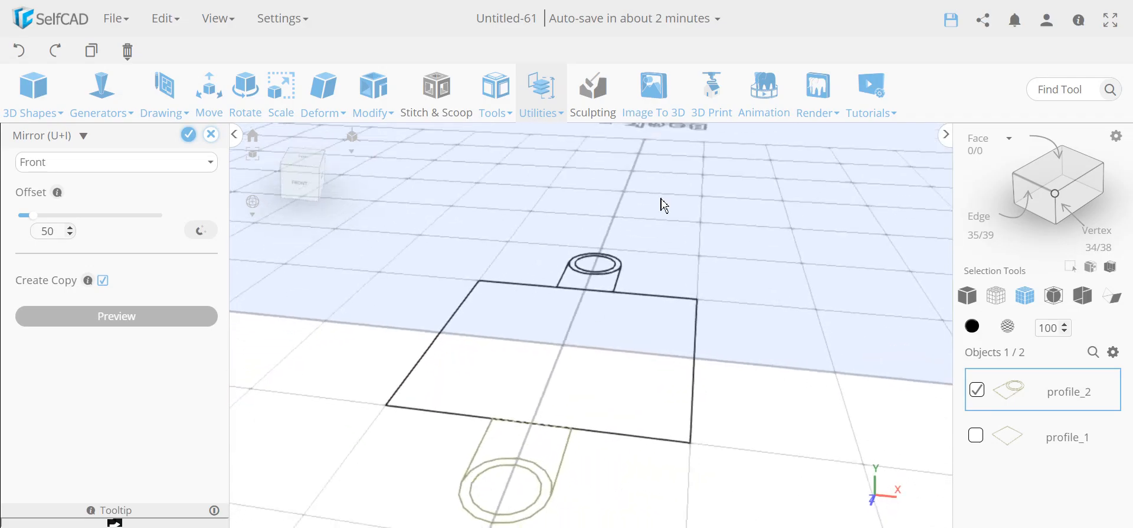
- Confirm the mirrored copy, then merge the square and both ring tabs into profile_2
left_click(189, 136)
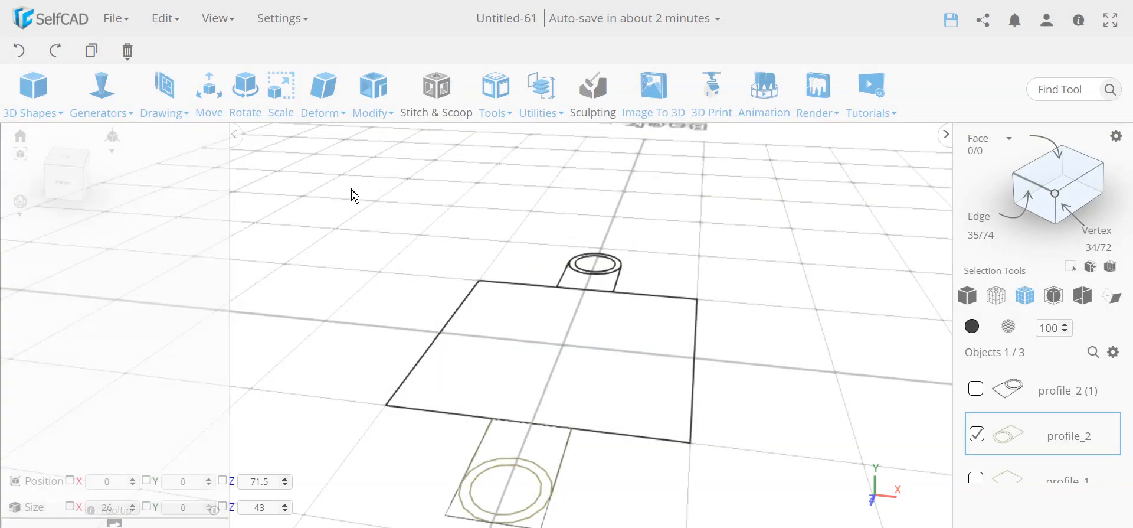
scroll(709, 374, "down", 3)
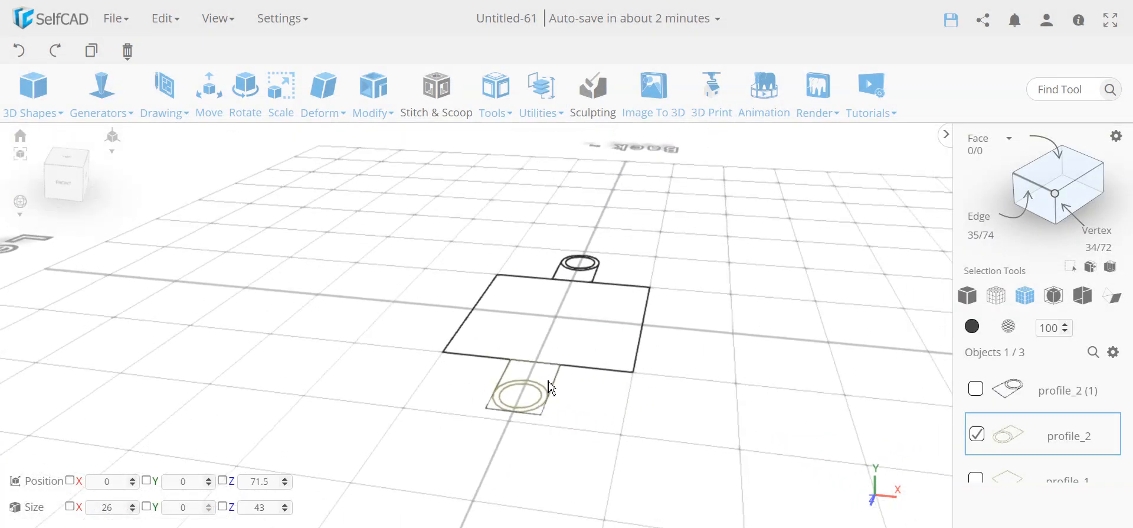
left_click_drag(688, 383, 462, 248)
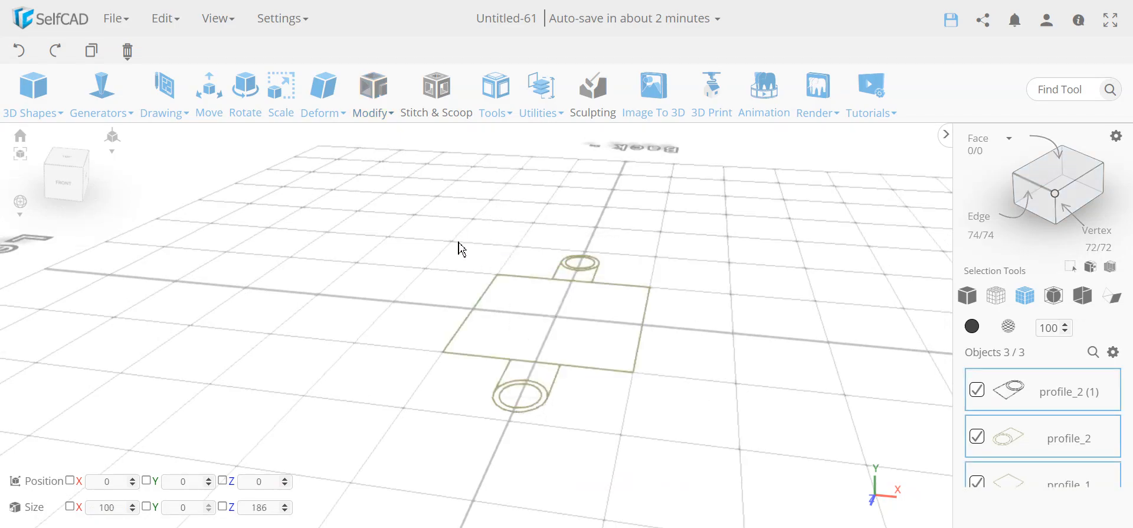
key("ctrl+m")
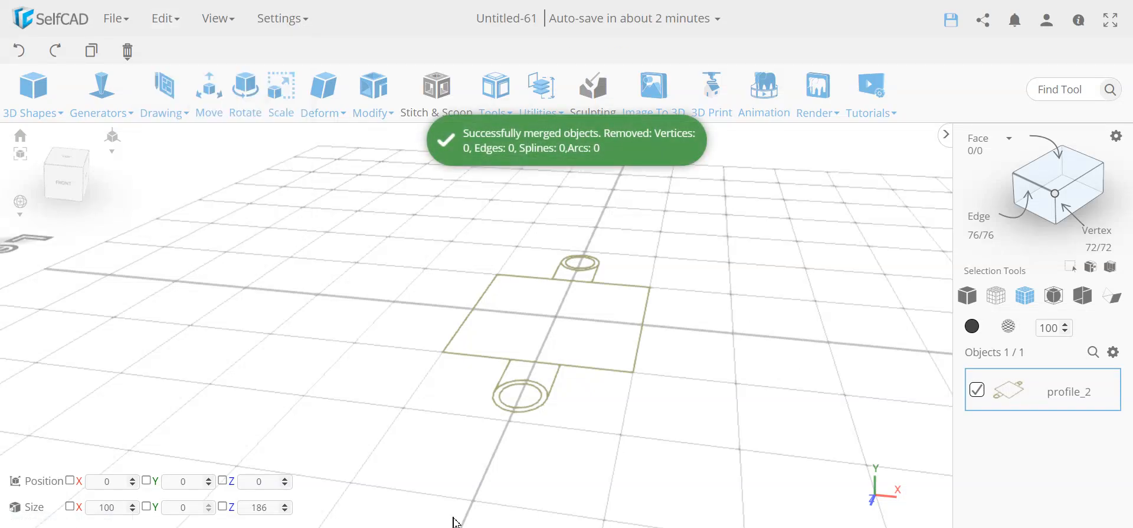
right_click_drag(414, 388, 429, 396)
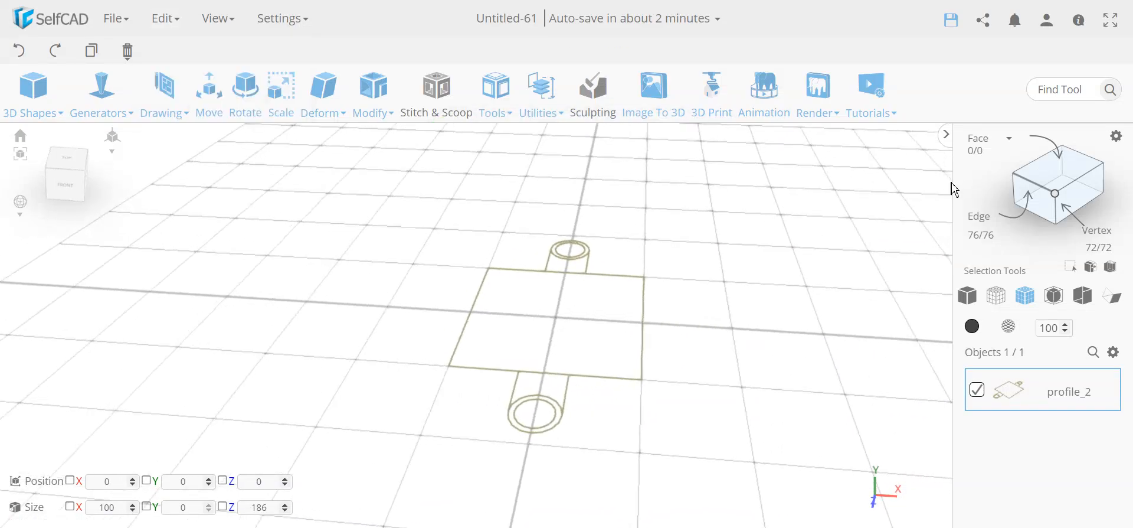
left_click(1057, 181)
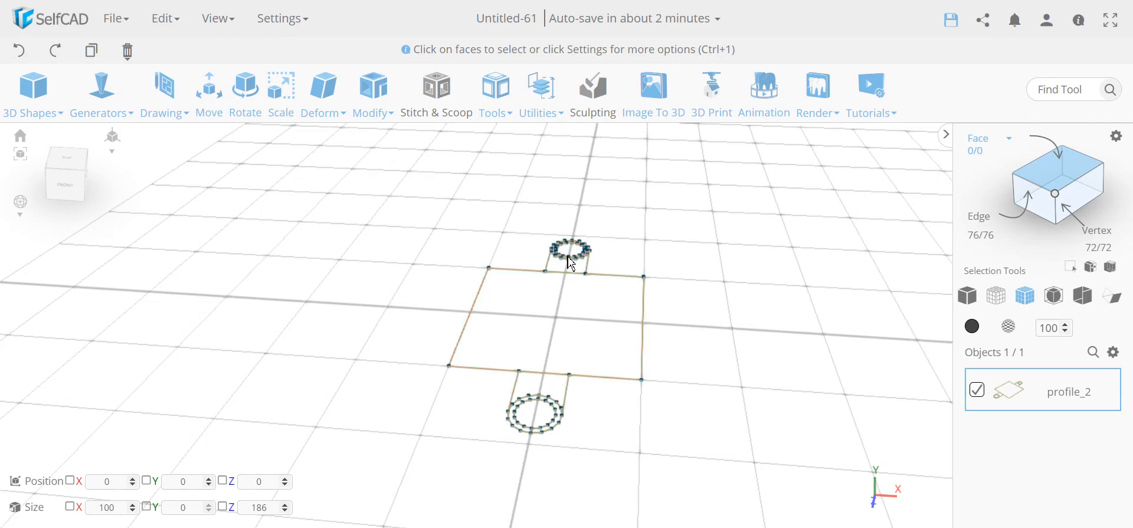
- Delete the tab-to-square joint edge and inner halves of both outer circles, leaving 59 edges
scroll(562, 304, "up", 5)
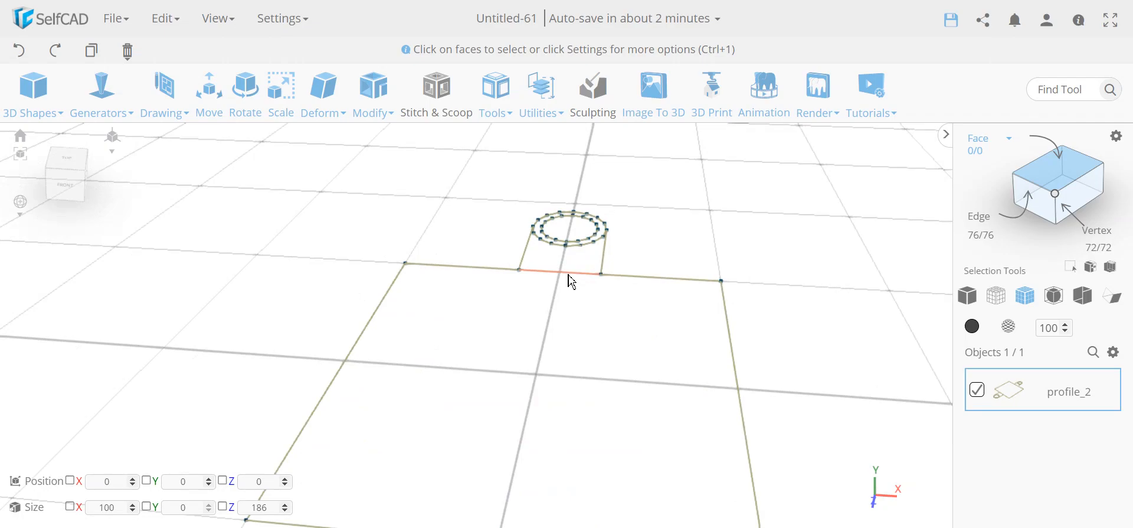
left_click(572, 282)
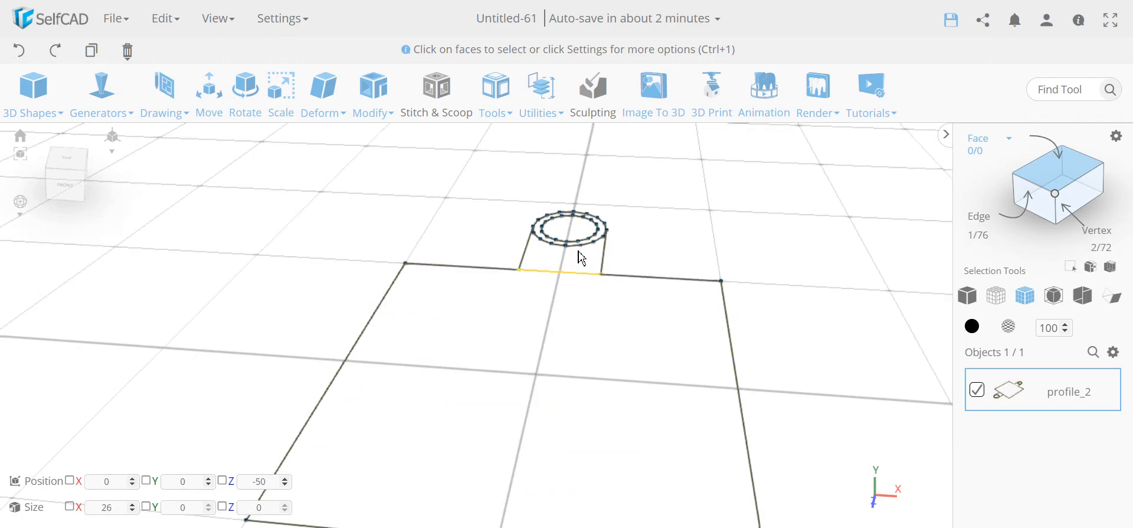
left_click(583, 254)
scroll(617, 372, "down", 8)
middle_click_drag(614, 397, 594, 356)
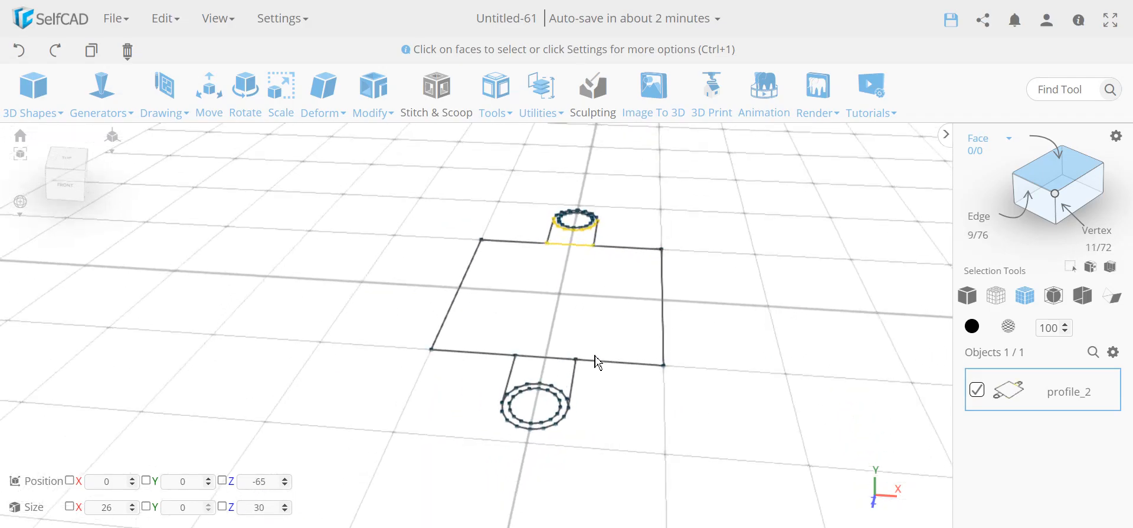
left_click(557, 394)
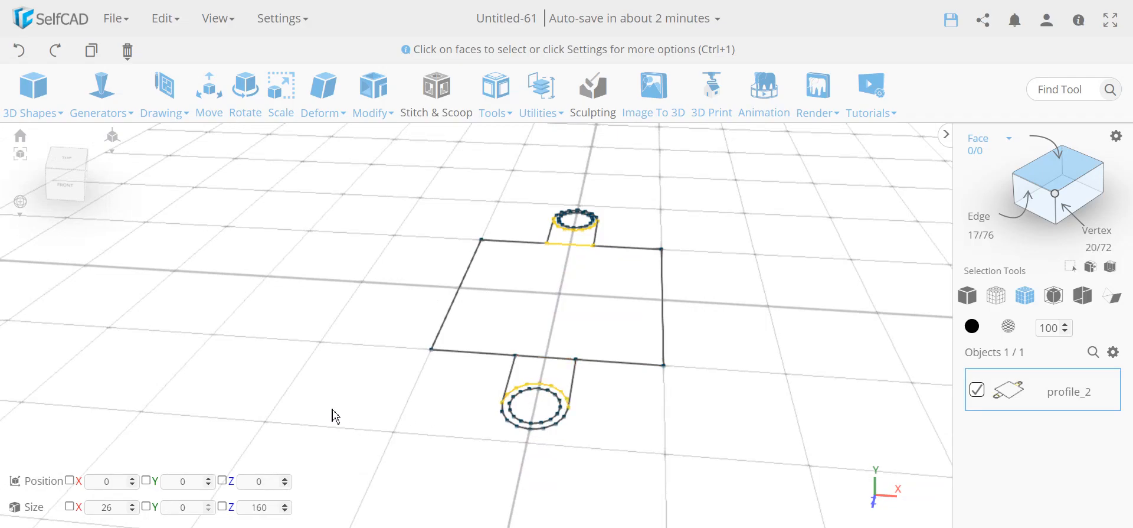
key("Delete")
key("Return")
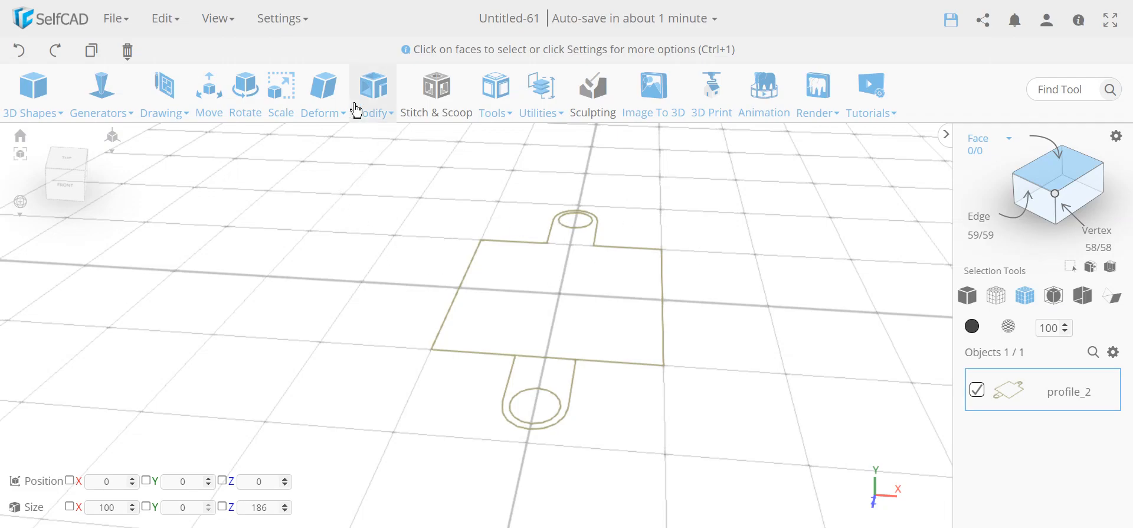
- Extend 30 mm flaps out from the square's right and left sides
left_click(360, 83)
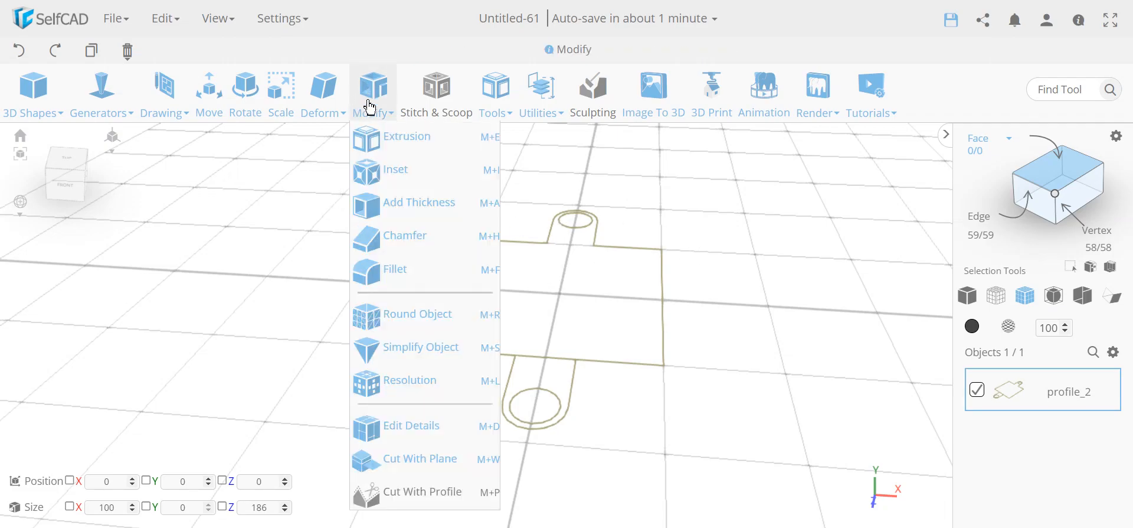
left_click(441, 427)
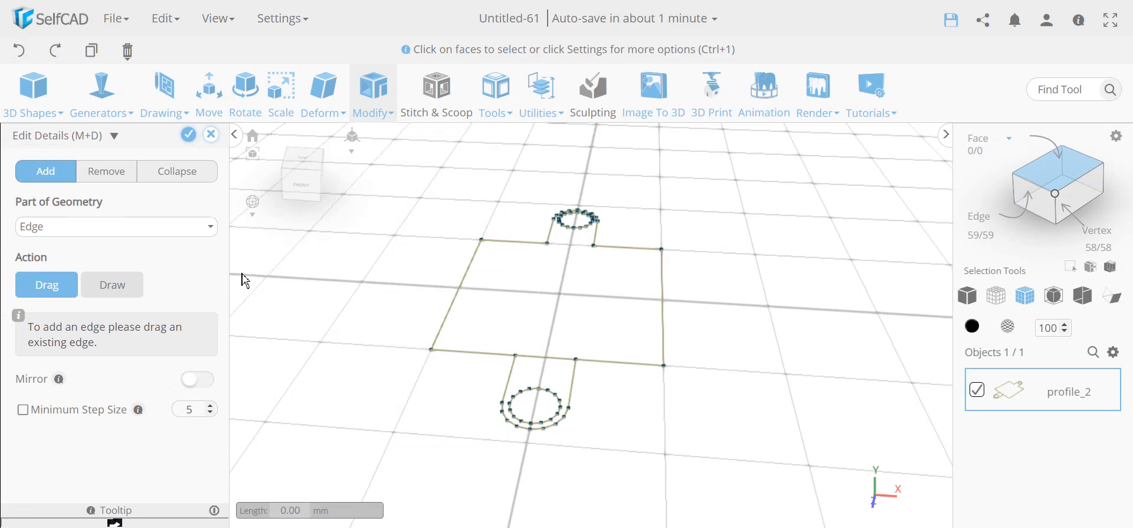
left_click_drag(667, 329, 699, 338)
type("30")
key("Return")
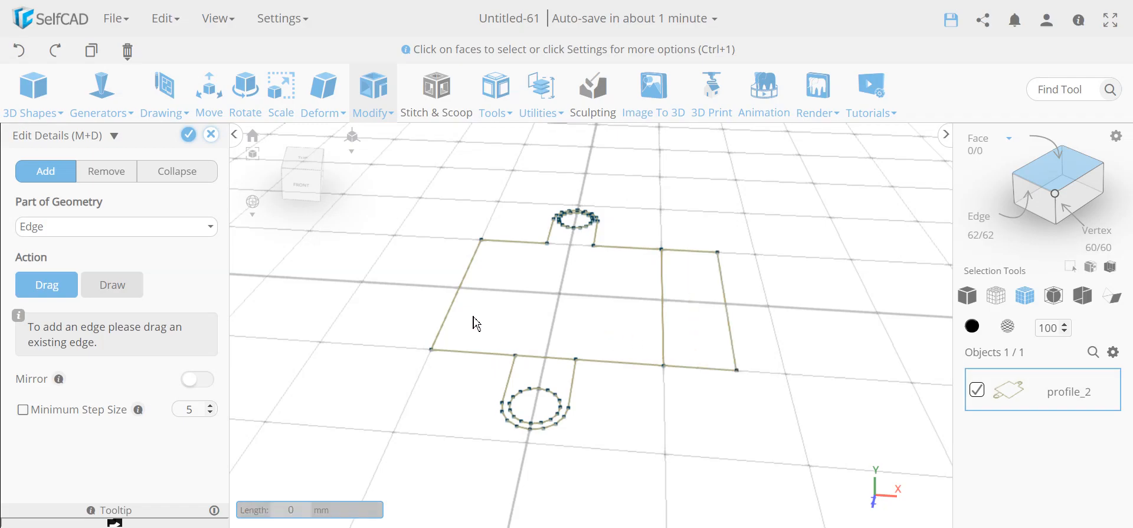
left_click_drag(453, 318, 409, 316)
type("30")
key("Return")
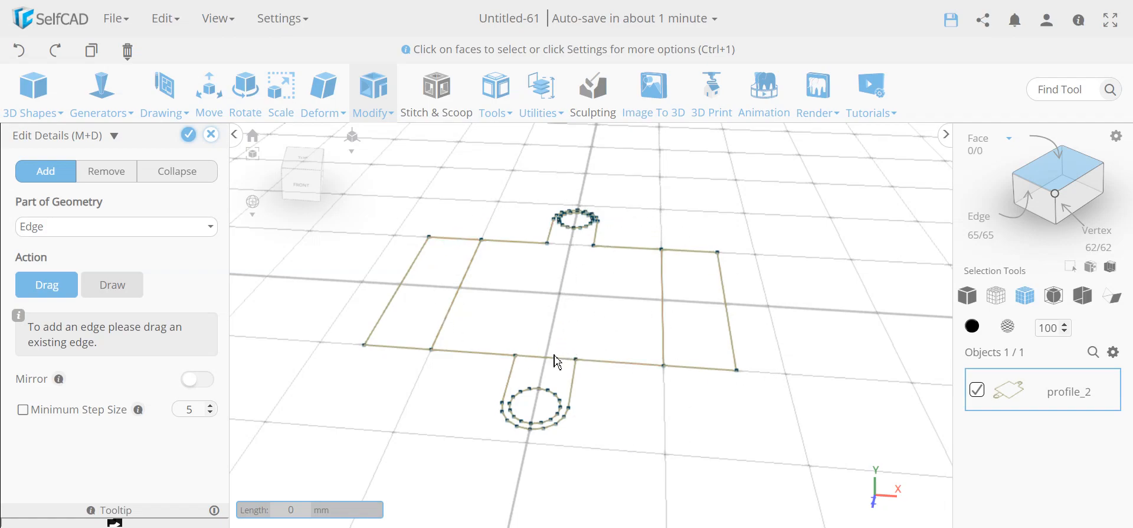
- Add two fold lines across the lower tab, the first pulled down 17 mm
left_click_drag(558, 366, 555, 382)
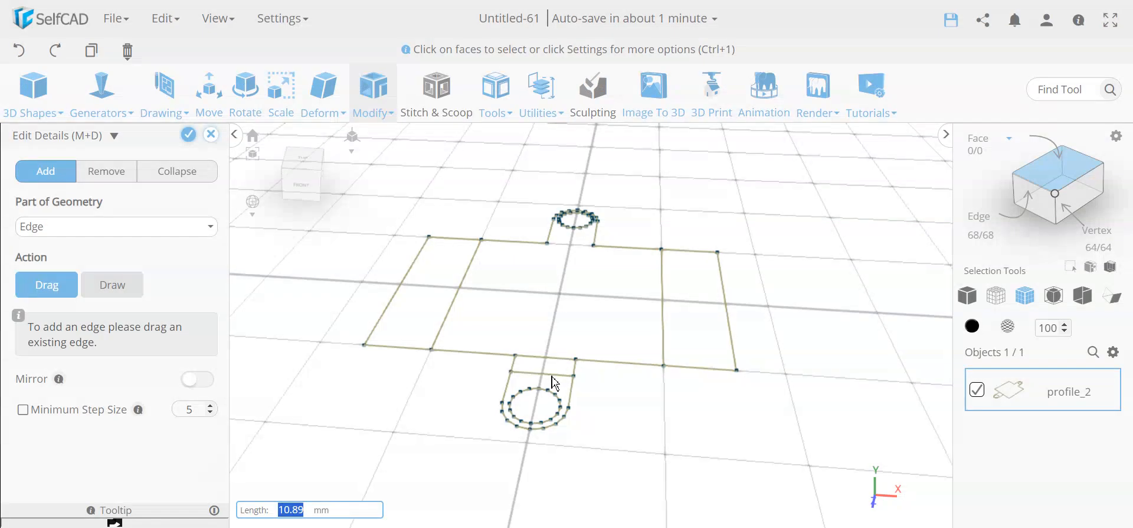
type("17")
key("Return")
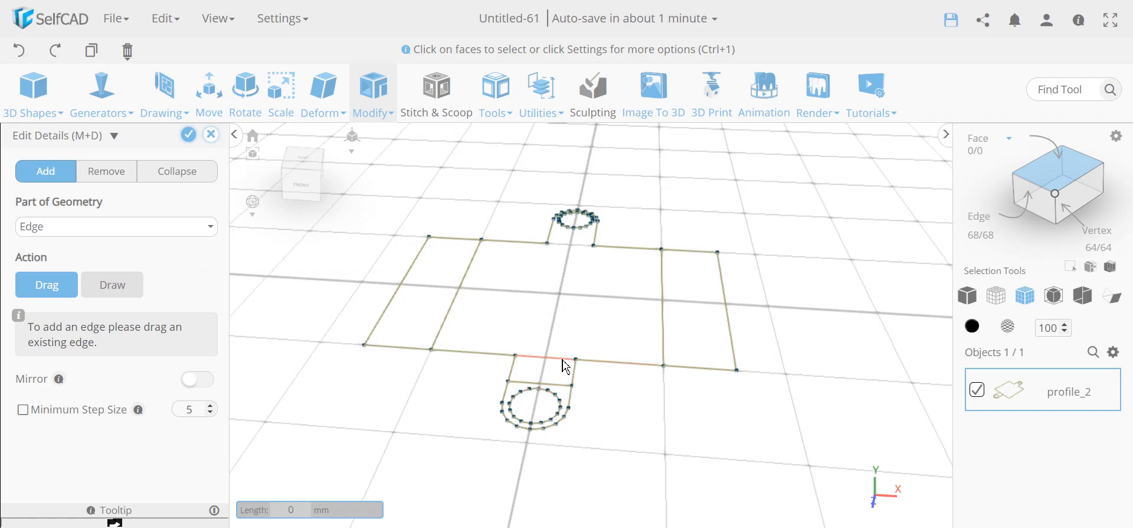
left_click_drag(565, 366, 555, 381)
left_click_drag(551, 374, 553, 374)
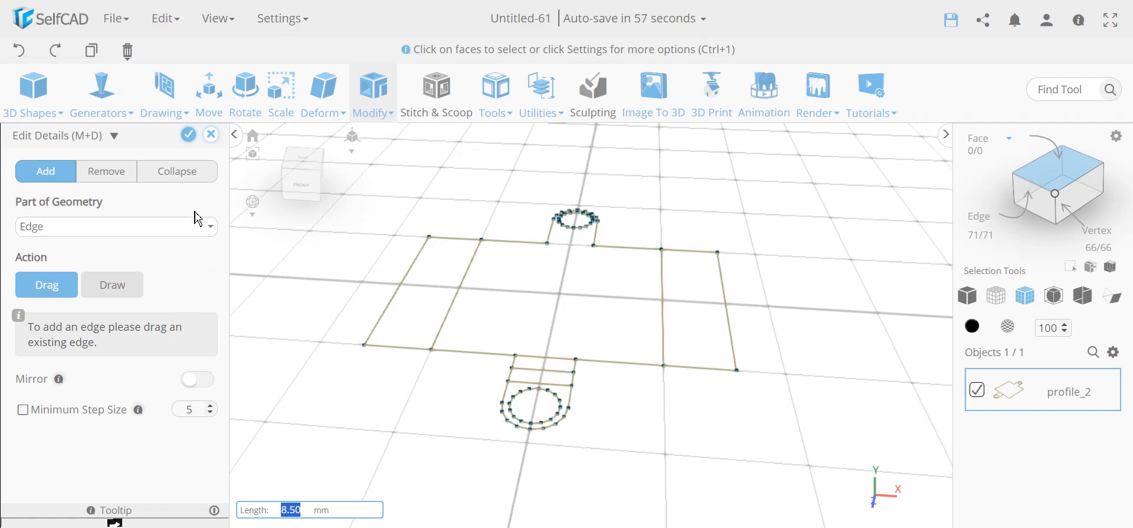
left_click(189, 135)
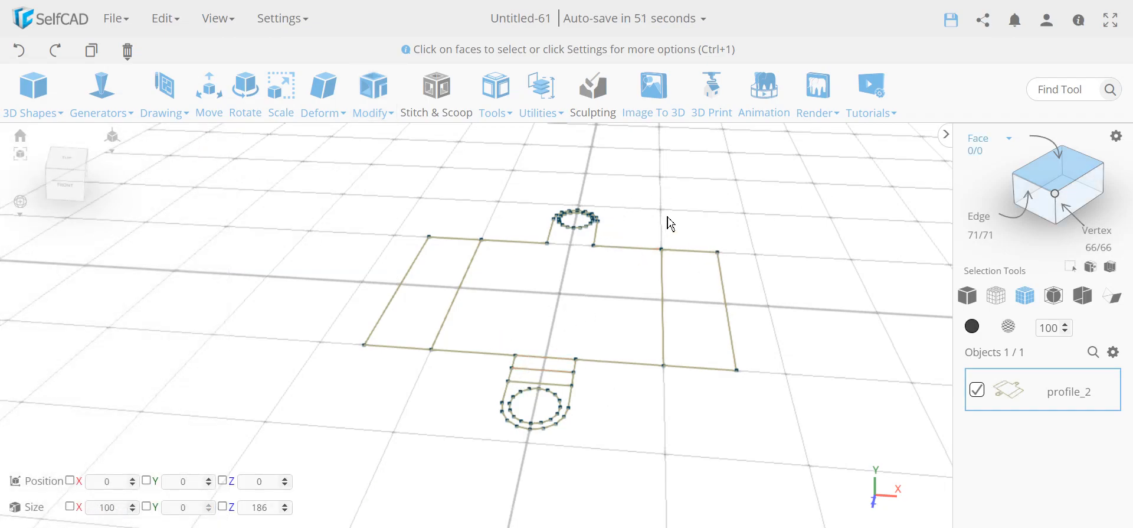
- Fill profile_2's polygons to create mesh_1, a flat 160 × 186 surface
left_click(494, 92)
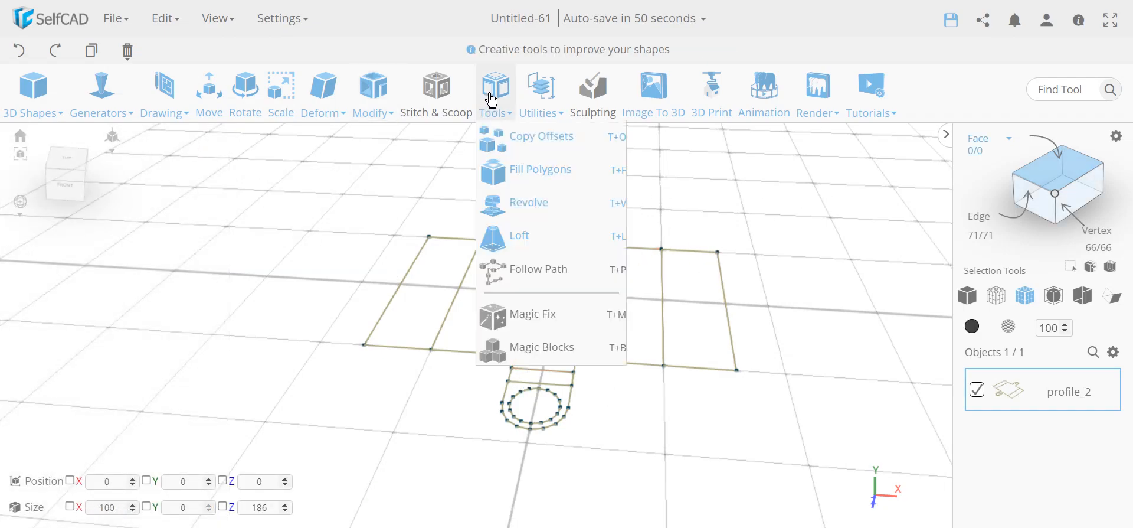
left_click(529, 169)
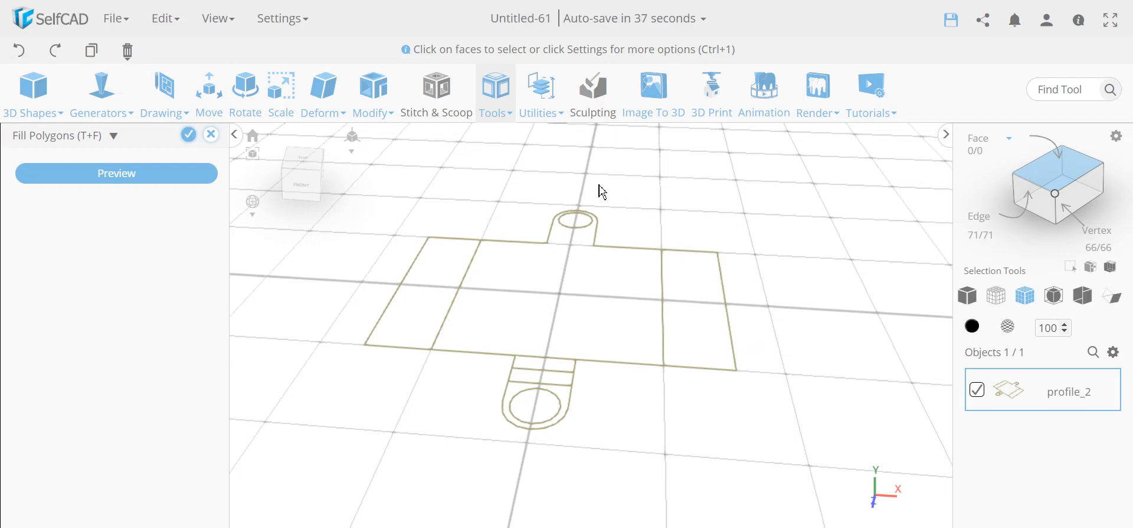
left_click(188, 135)
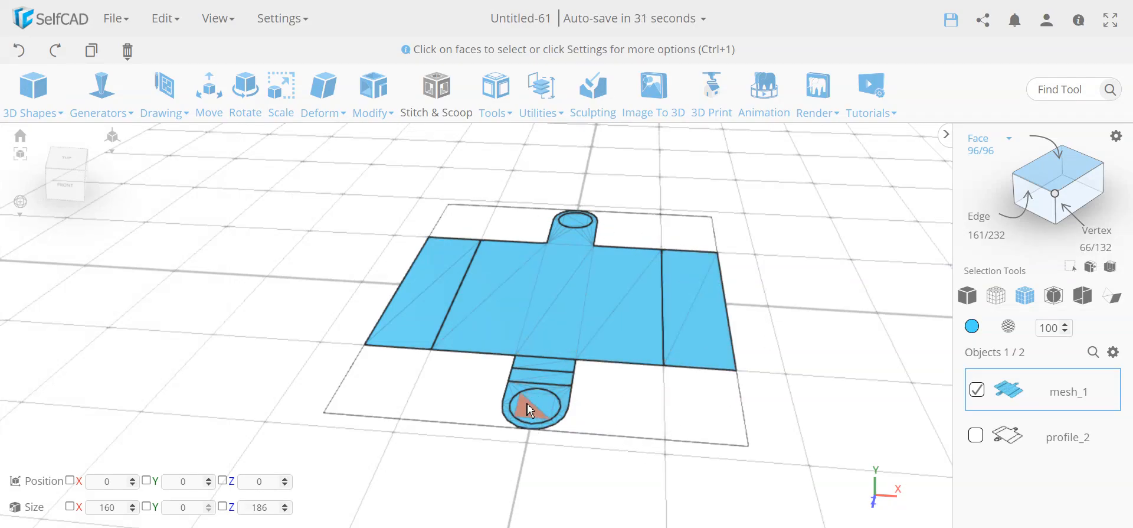
- Delete the filled faces inside the top and bottom circles using polygon selection
left_click(982, 139)
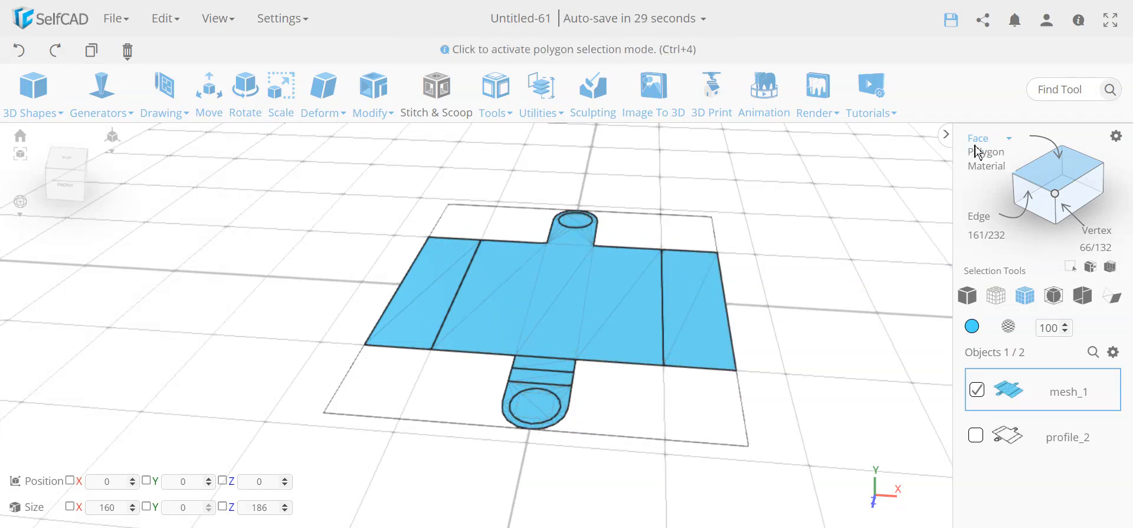
left_click(983, 154)
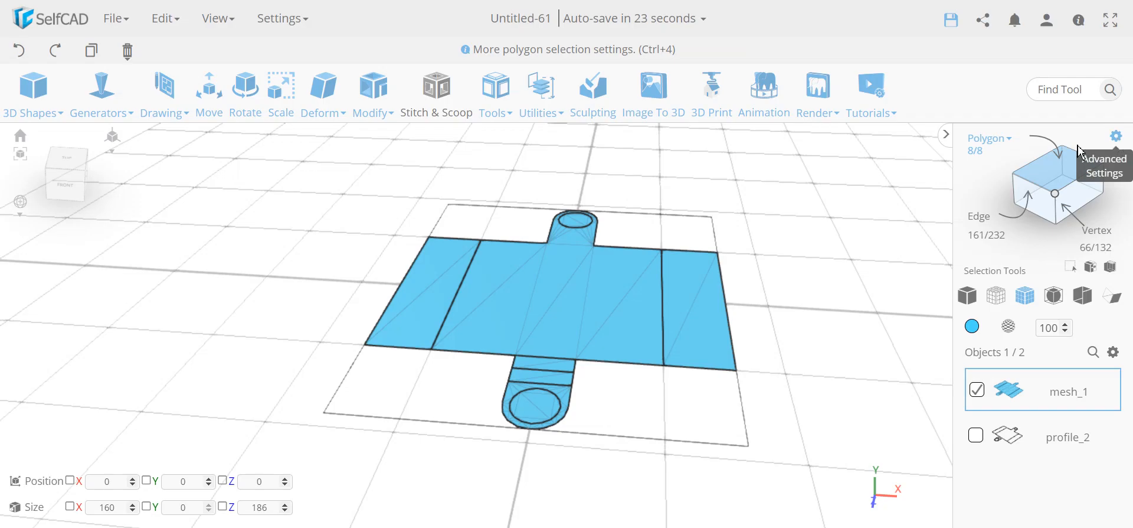
left_click(1116, 137)
left_click(207, 235)
left_click(581, 223)
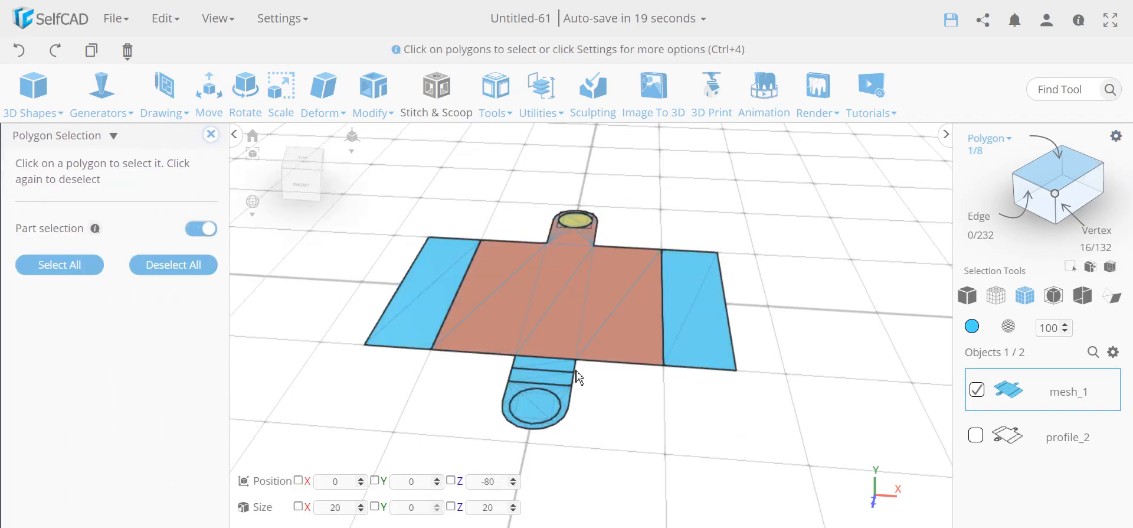
left_click(535, 406)
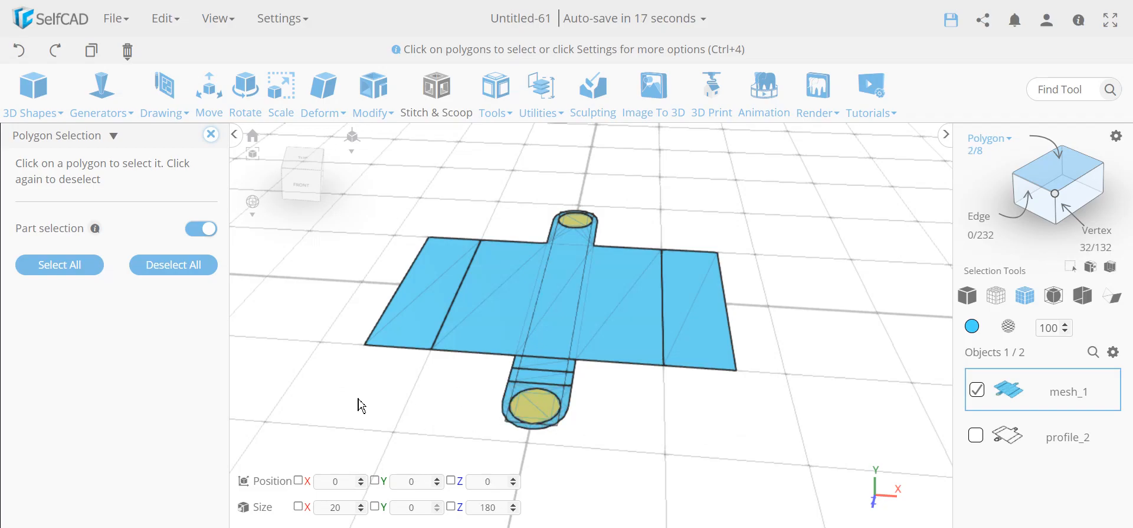
key("Delete")
key("Return")
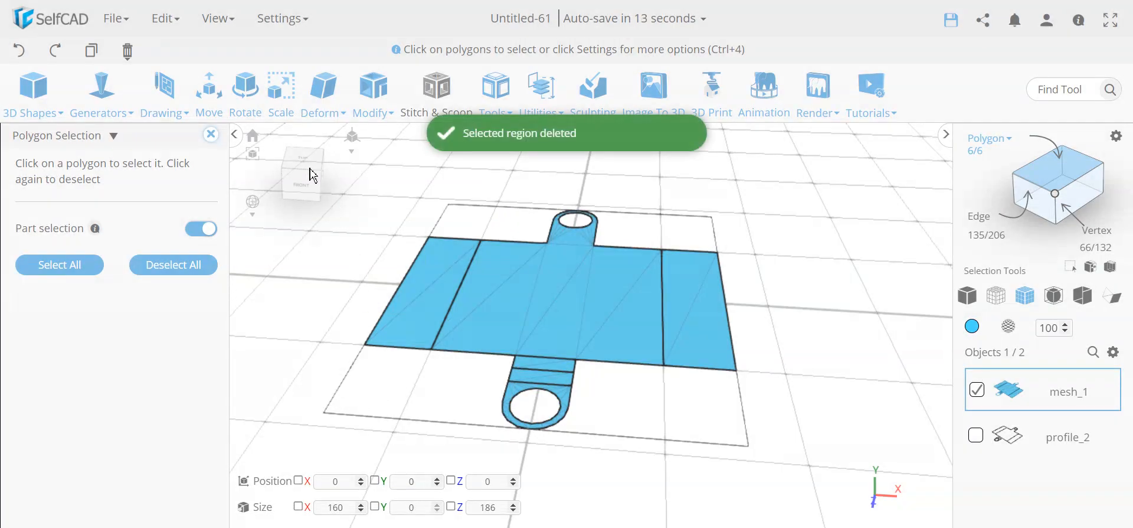
left_click(211, 135)
- Tilt the view toward the top of the mesh and open the Modify tools
right_click_drag(344, 415, 356, 428)
middle_click_drag(838, 426, 810, 416)
right_click_drag(714, 459, 723, 459)
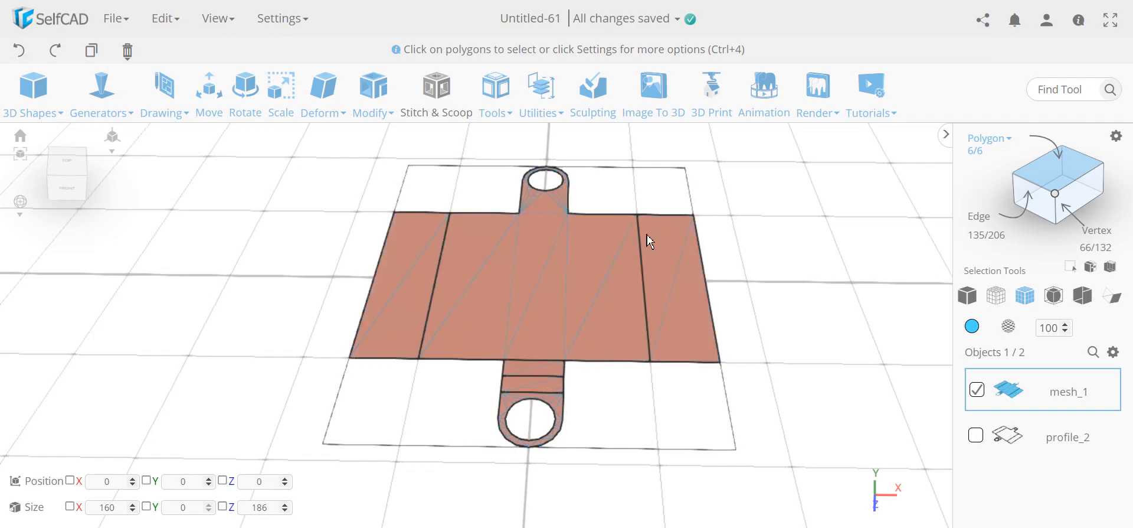
left_click(371, 94)
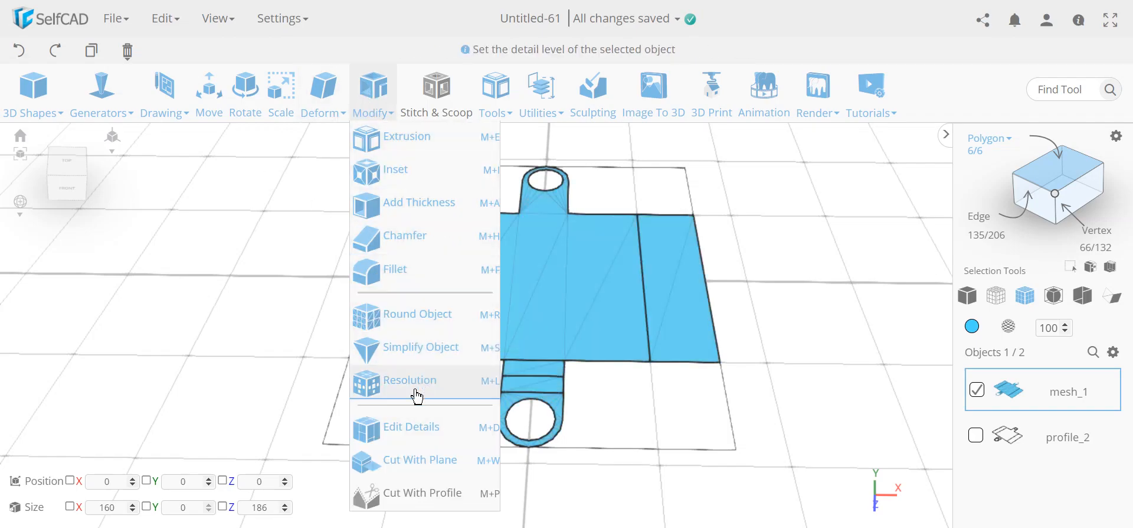
- Remove the six stray diagonal edges from the flaps, lower tab strip and centre section
left_click(418, 432)
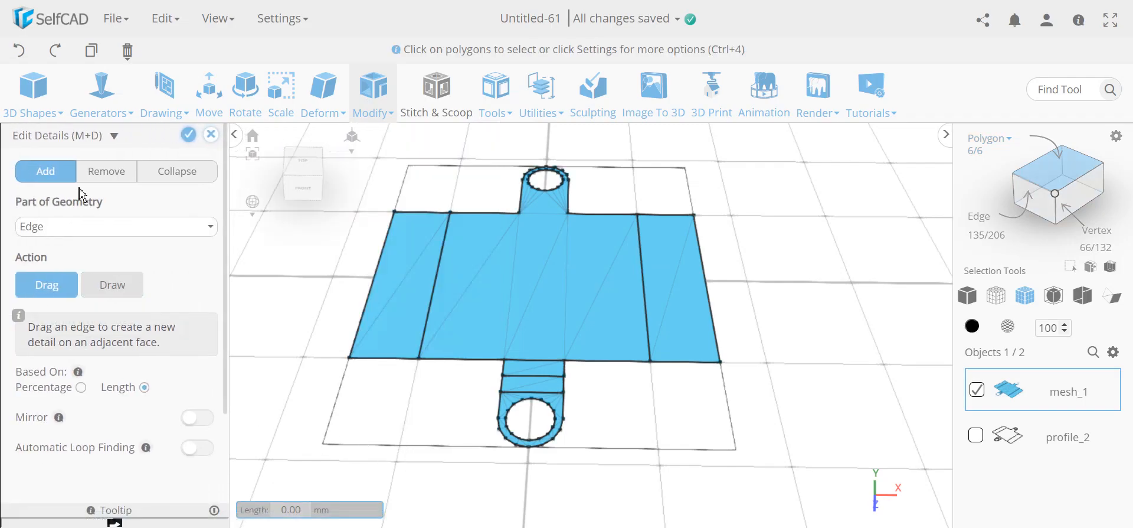
left_click(110, 172)
scroll(612, 413, "up", 5)
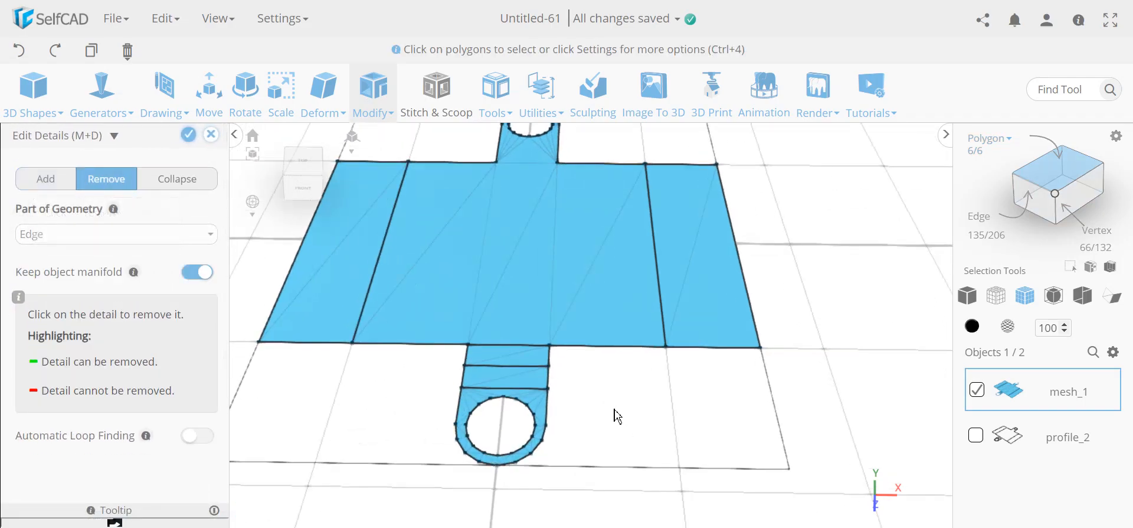
scroll(660, 435, "down", 4)
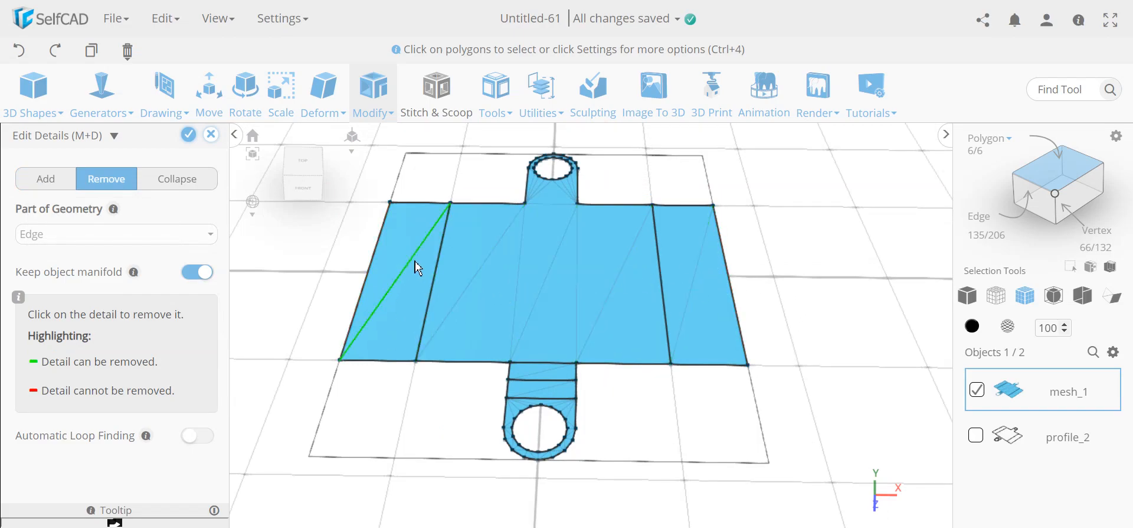
left_click(700, 276)
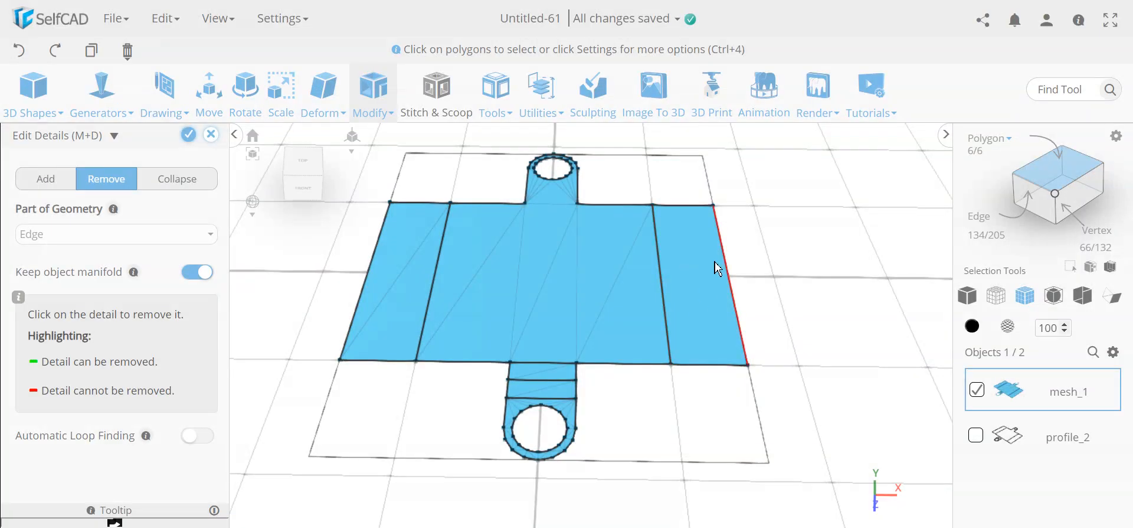
left_click(401, 276)
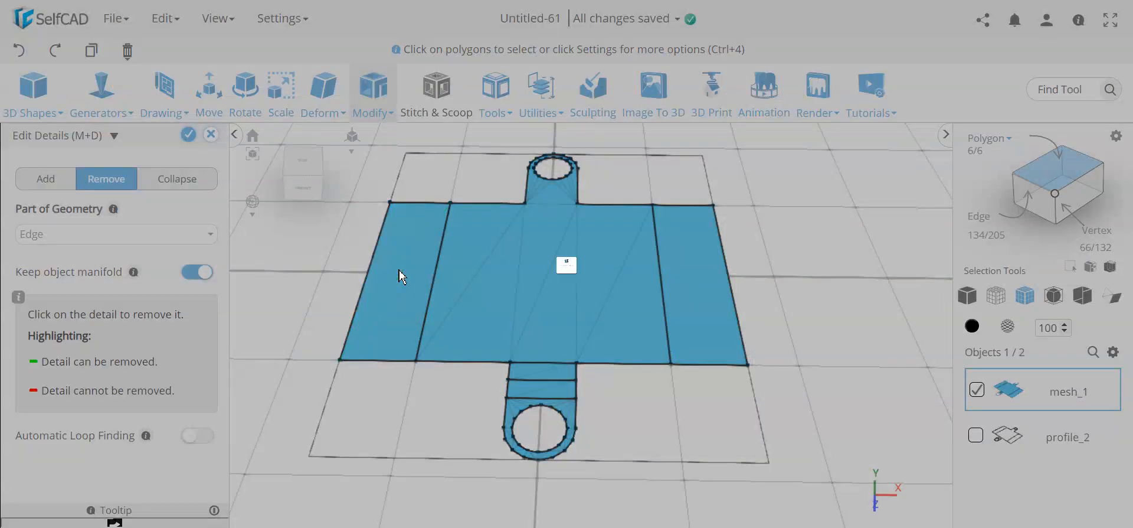
left_click(547, 381)
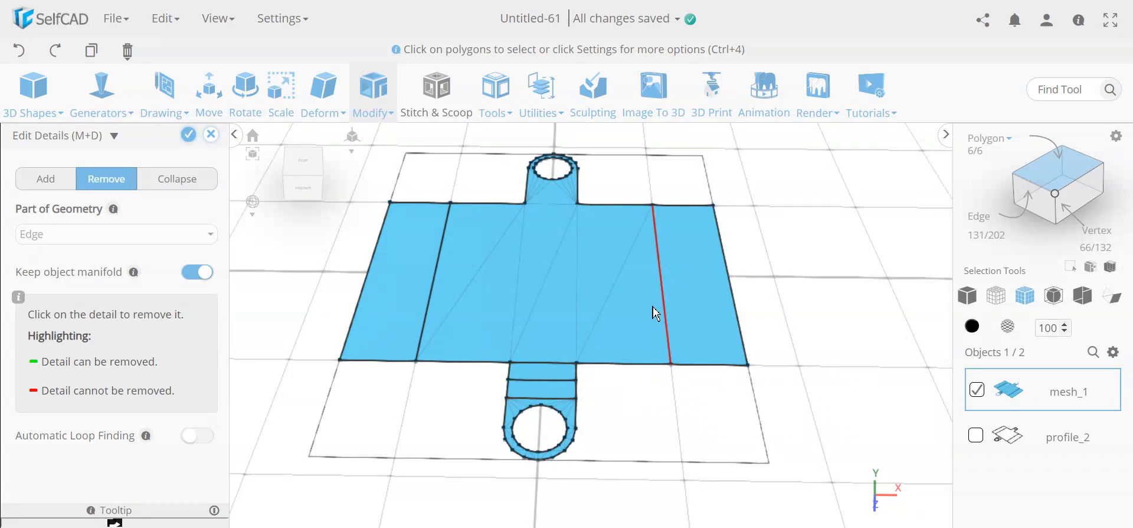
left_click(627, 288)
left_click(558, 284)
left_click(481, 275)
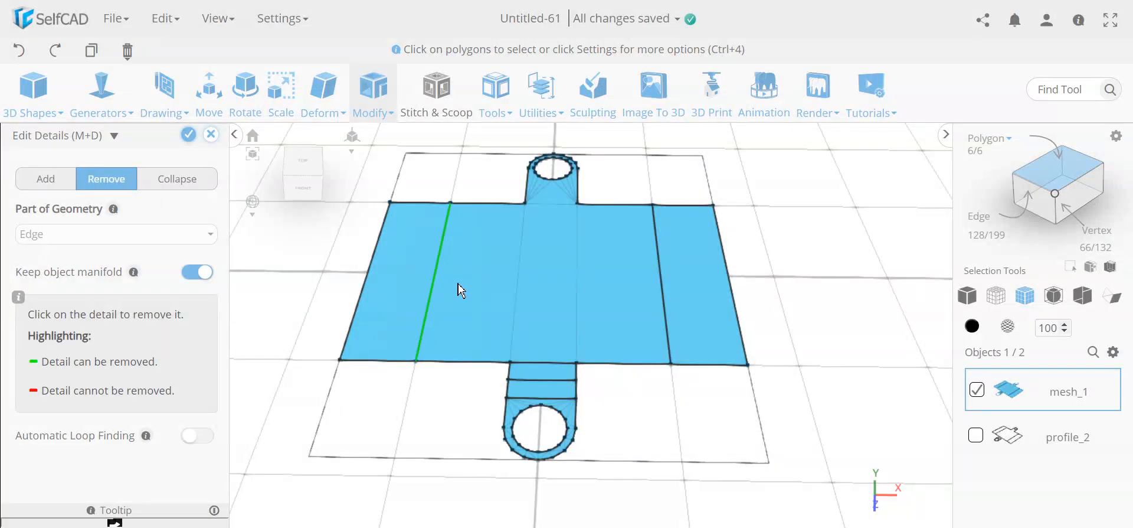
left_click(187, 136)
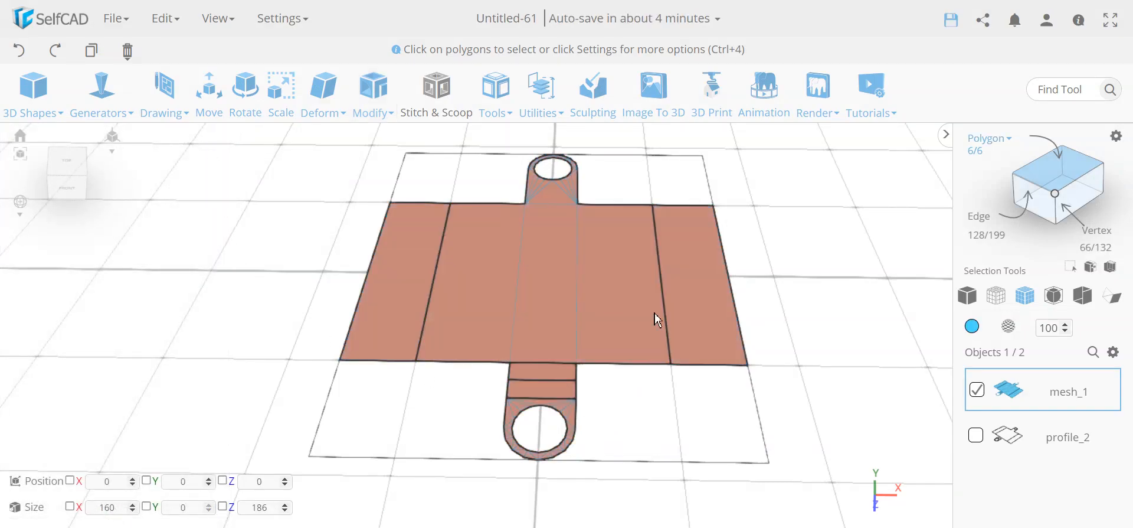
- Select the lower ring tab's faces in Face selection mode
left_click(991, 140)
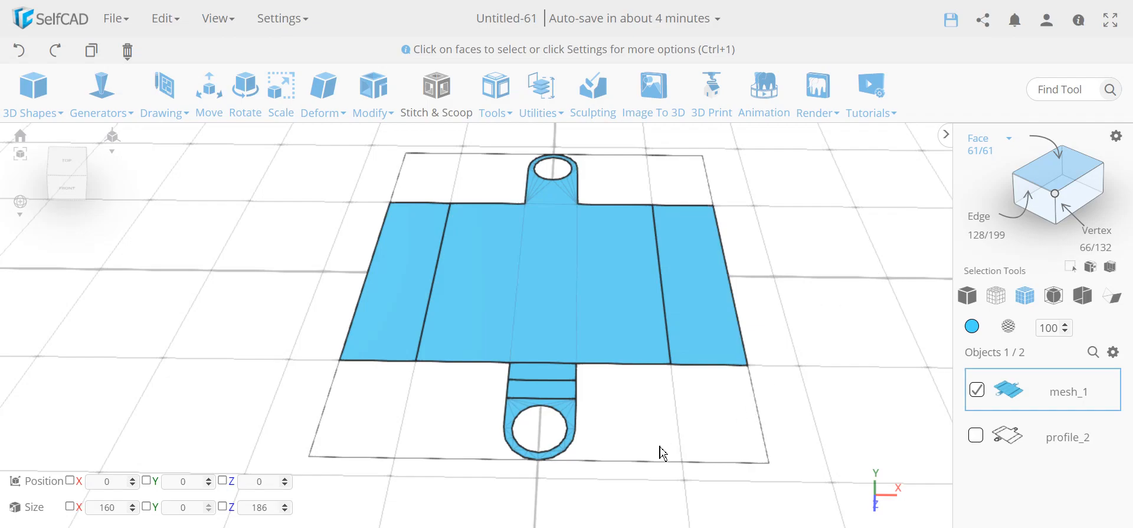
left_click_drag(601, 480, 498, 395)
right_click_drag(560, 387, 536, 410)
- Rotate the tab 270° about X around a manual pivot on its fold line
left_click(242, 116)
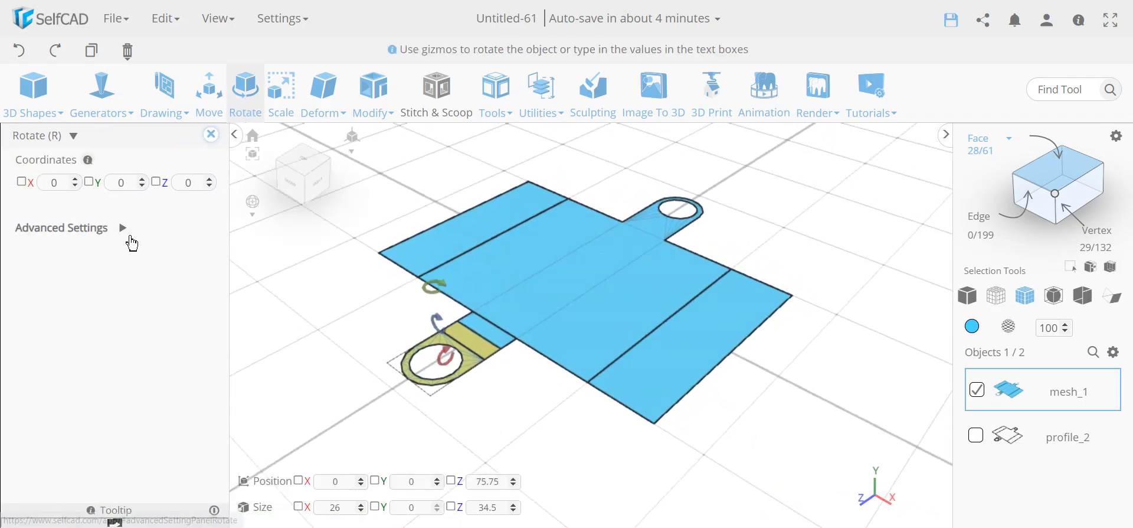
left_click(122, 229)
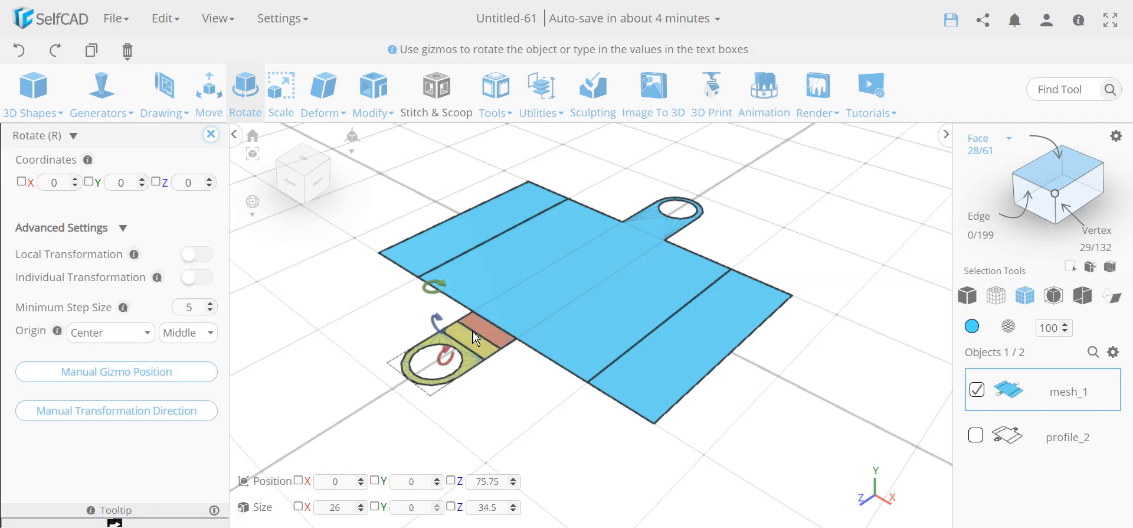
left_click(98, 378)
scroll(466, 354, "up", 5)
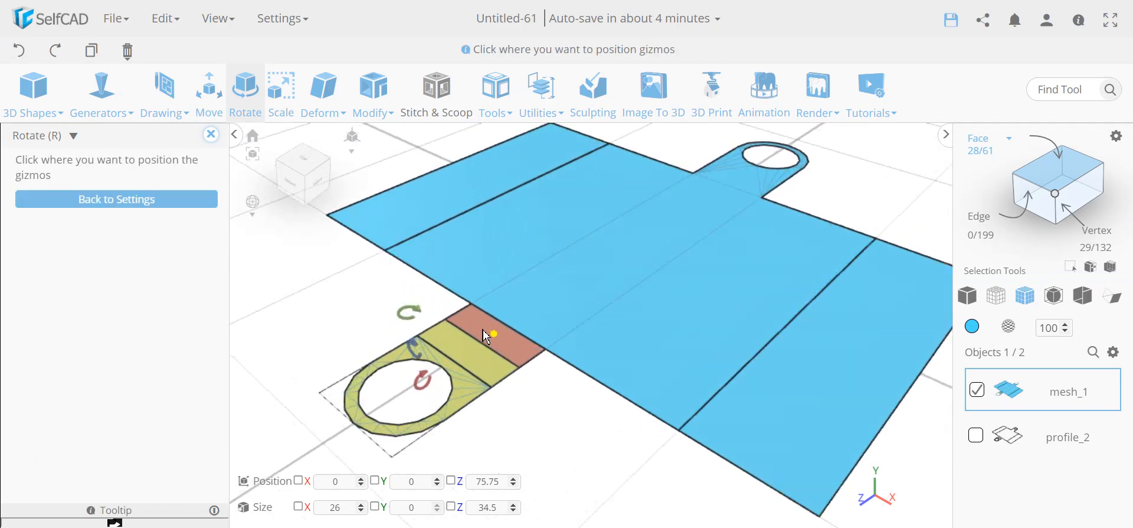
left_click(484, 348)
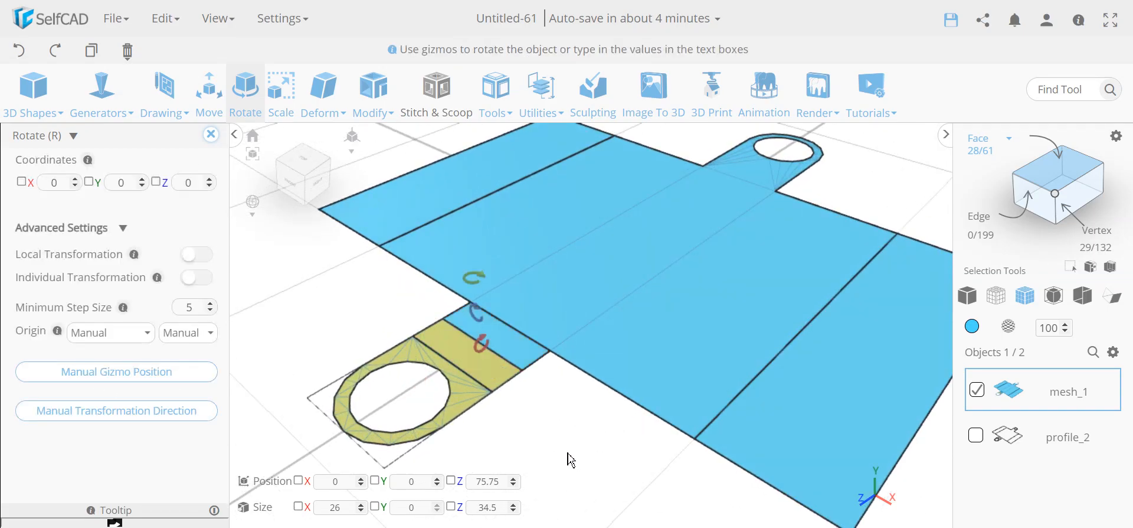
scroll(569, 458, "down", 4)
left_click_drag(466, 304, 484, 366)
scroll(523, 220, "down", 5)
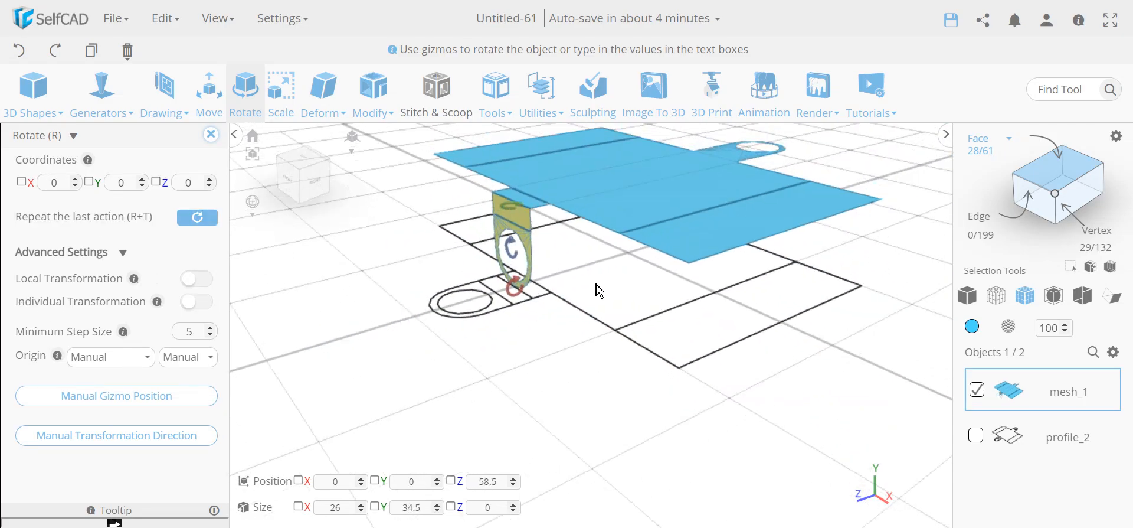
left_click(542, 359)
right_click_drag(542, 359, 707, 431)
- Fold the right side flap upright around a pivot on its fold edge
left_click(775, 230)
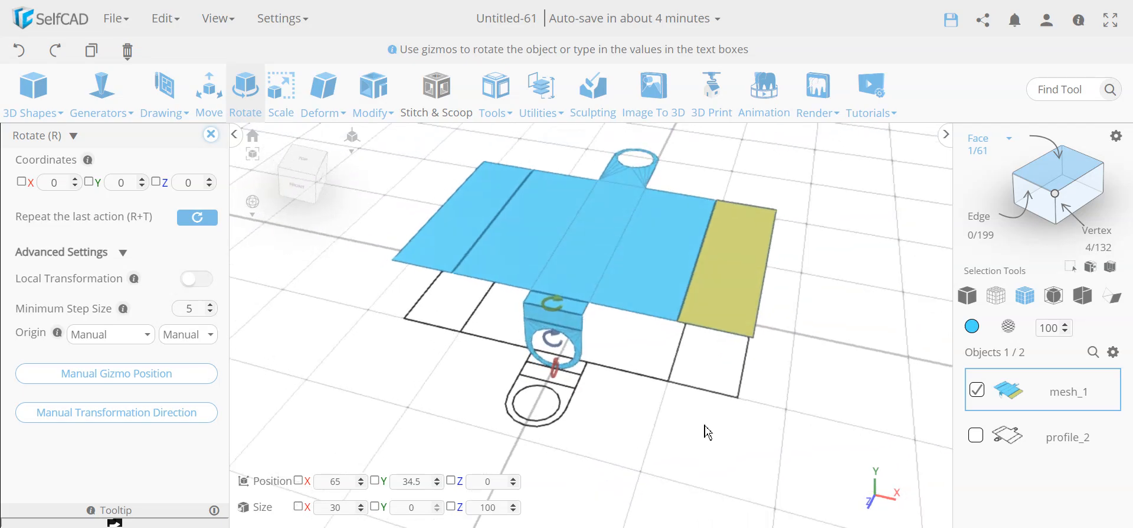
left_click(156, 378)
left_click(698, 254)
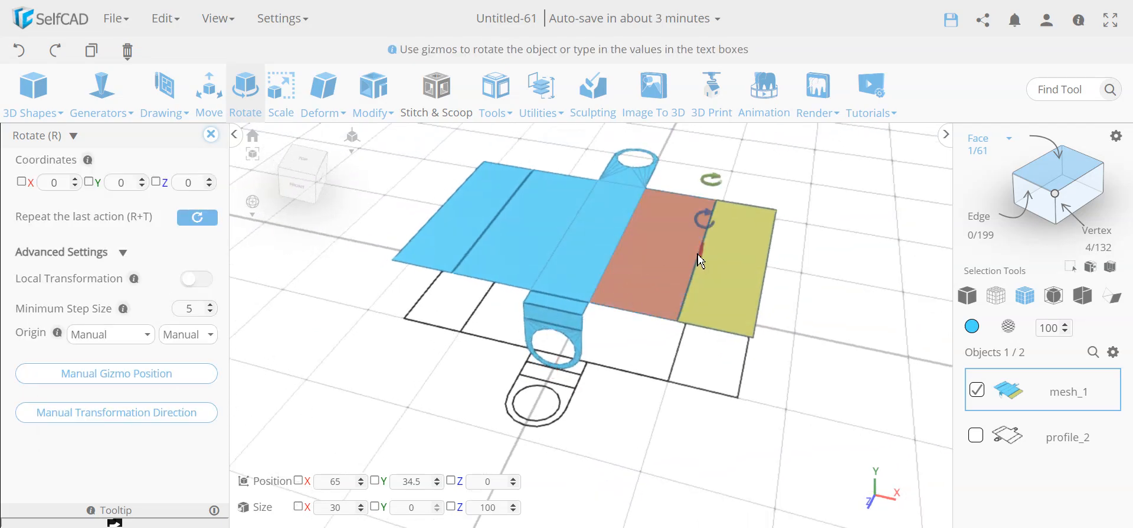
right_click_drag(750, 374, 778, 356)
left_click_drag(703, 189, 717, 278)
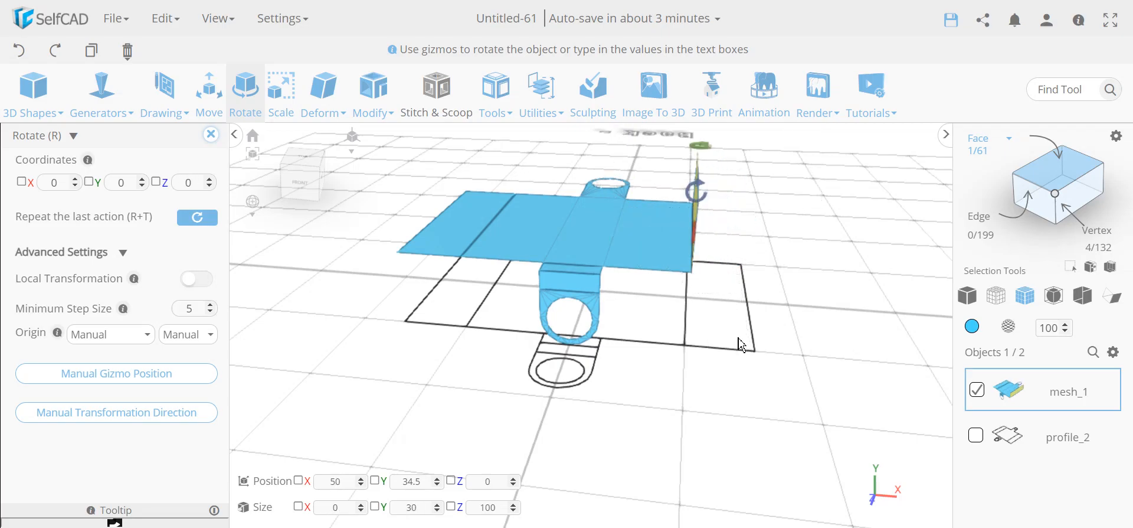
- Fold the left side flap upright around a pivot on its fold edge
left_click(482, 230)
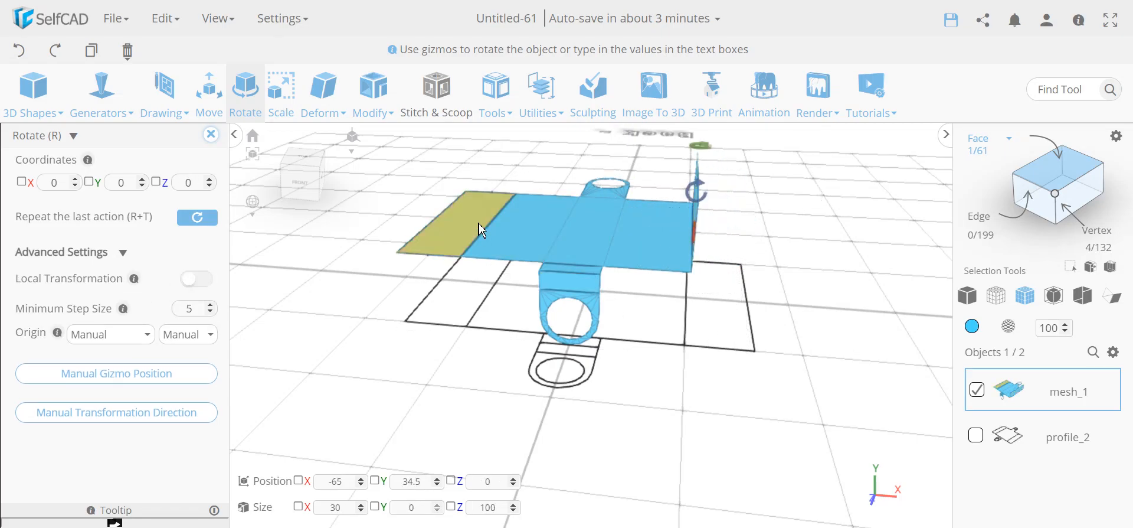
left_click(168, 376)
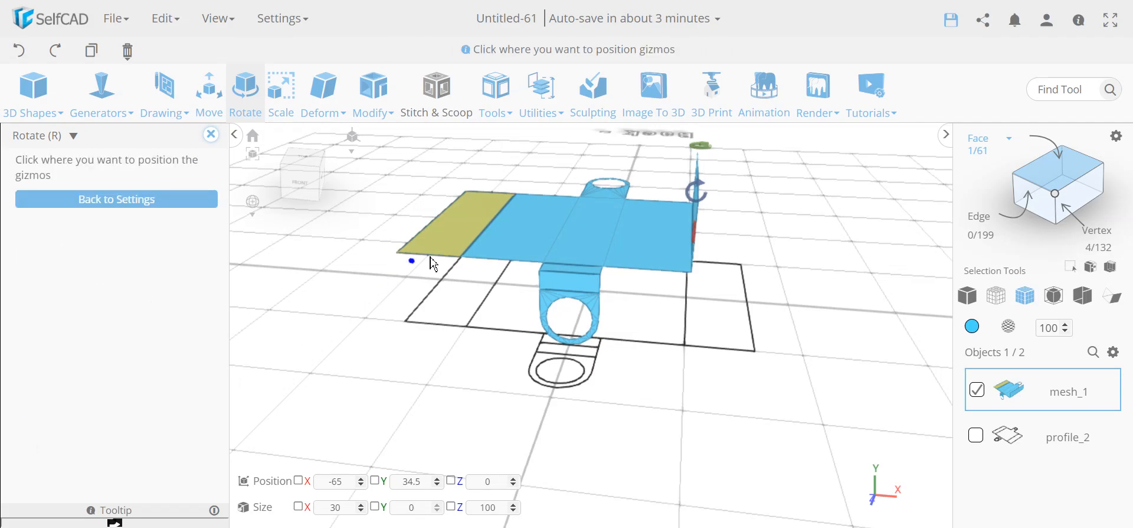
left_click(492, 221)
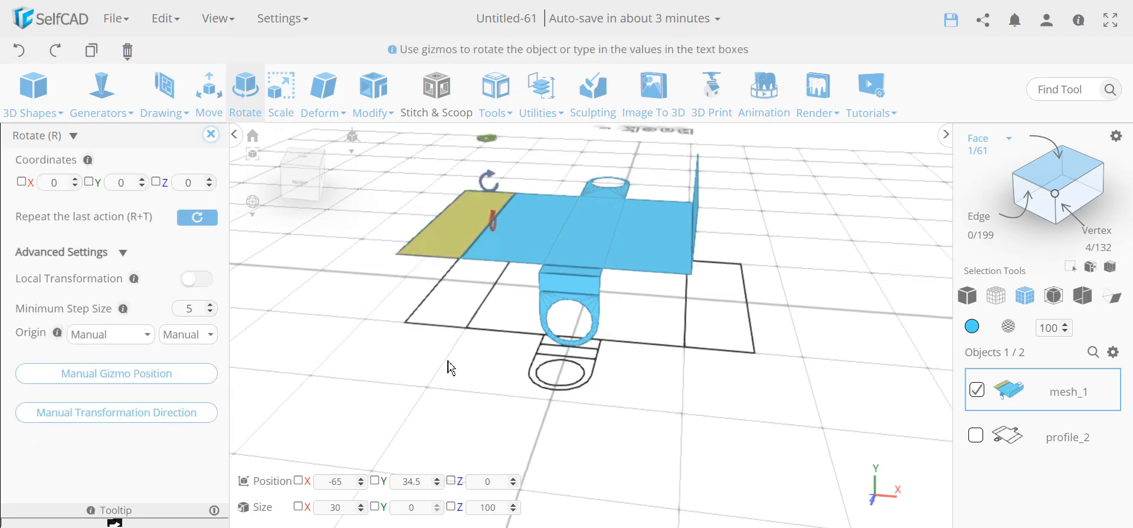
right_click_drag(449, 356, 479, 348)
left_click_drag(494, 191, 501, 162)
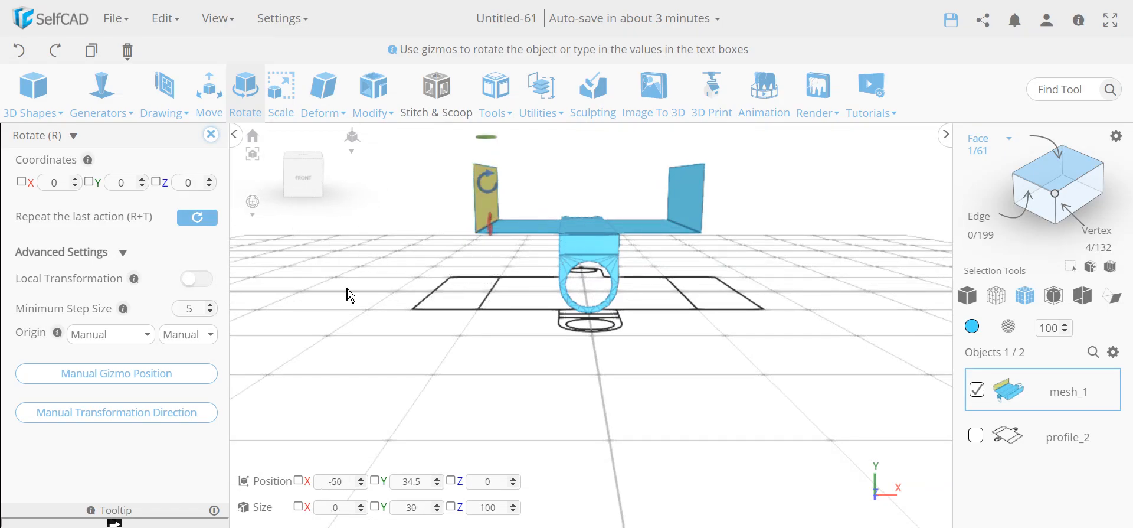
left_click(364, 310)
right_click_drag(364, 311, 340, 328)
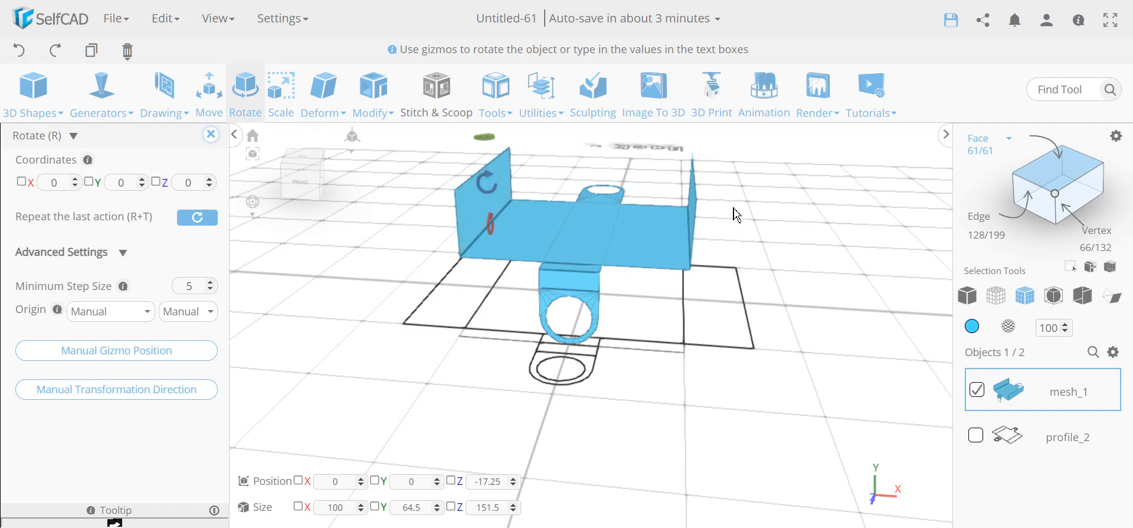
- Inspect the bent 100 × 64.5 × 151.5 bracket from several angles and close the Rotate panel
mouse_move(694, 397)
left_mouse_down()
mouse_move(627, 406)
mouse_move(706, 397)
left_mouse_up()
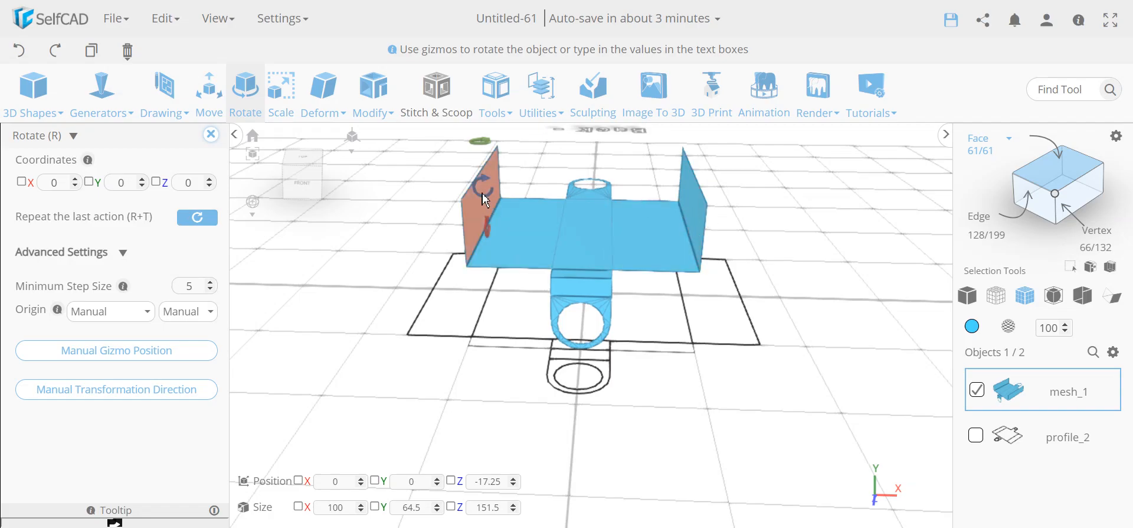
right_click_drag(611, 331, 515, 390)
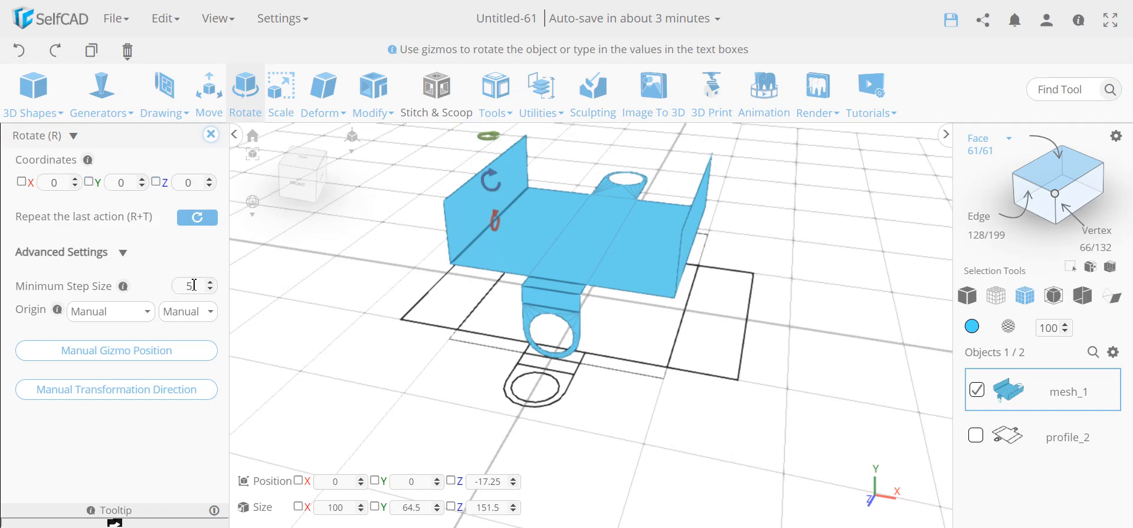
right_click_drag(384, 368, 407, 359)
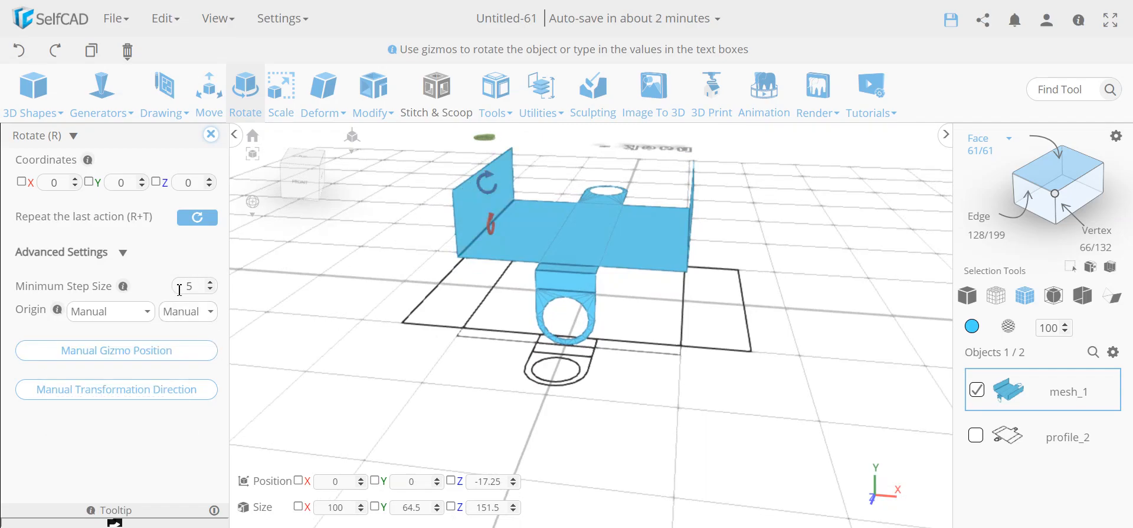
right_click_drag(430, 325, 434, 381)
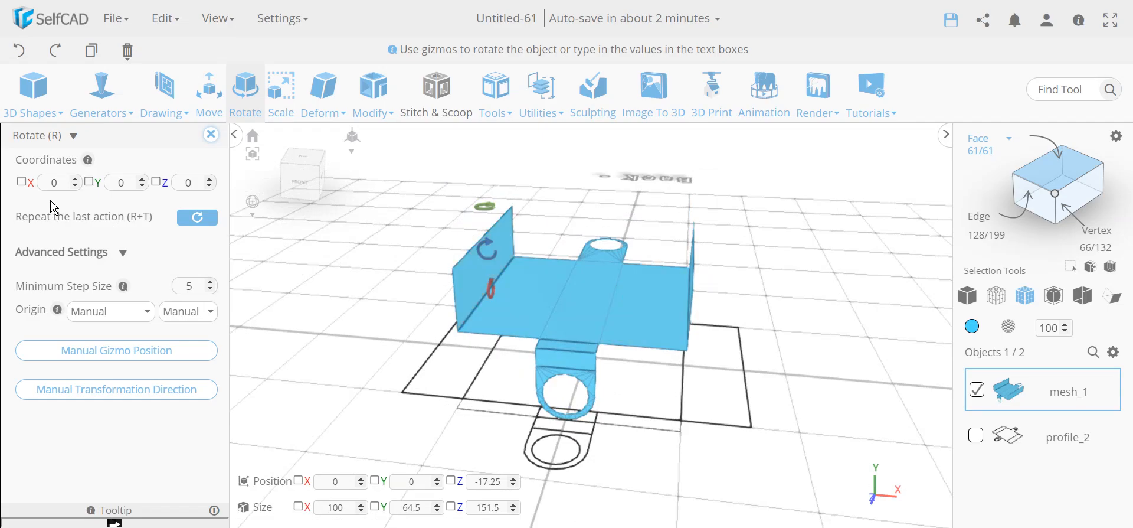
left_click(213, 138)
mouse_move(289, 344)
right_mouse_down()
mouse_move(319, 344)
mouse_move(167, 338)
mouse_move(308, 353)
right_mouse_up()
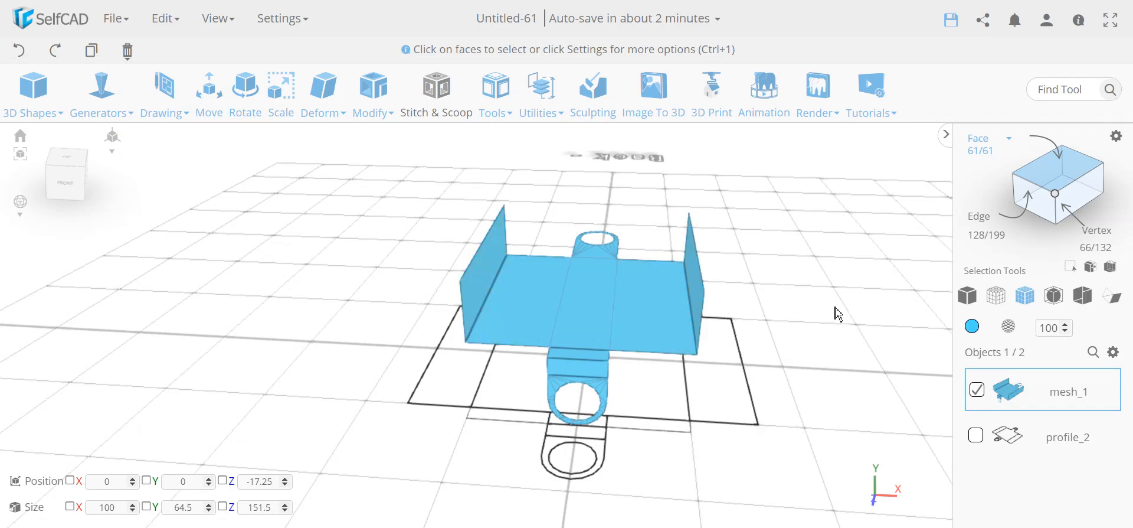
- Select the right and left flap fold edges for filleting
left_click(1027, 188)
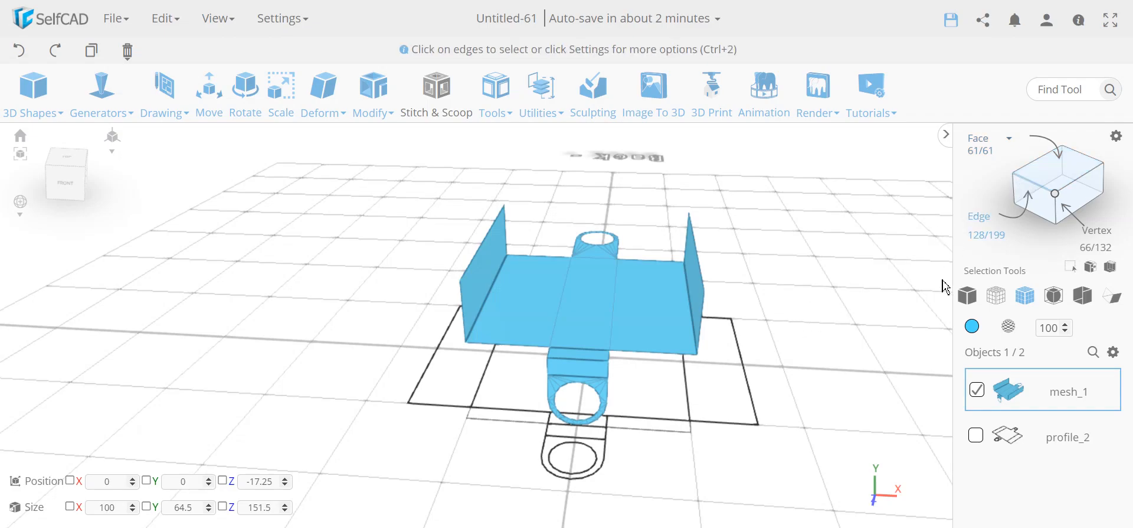
left_click(693, 319)
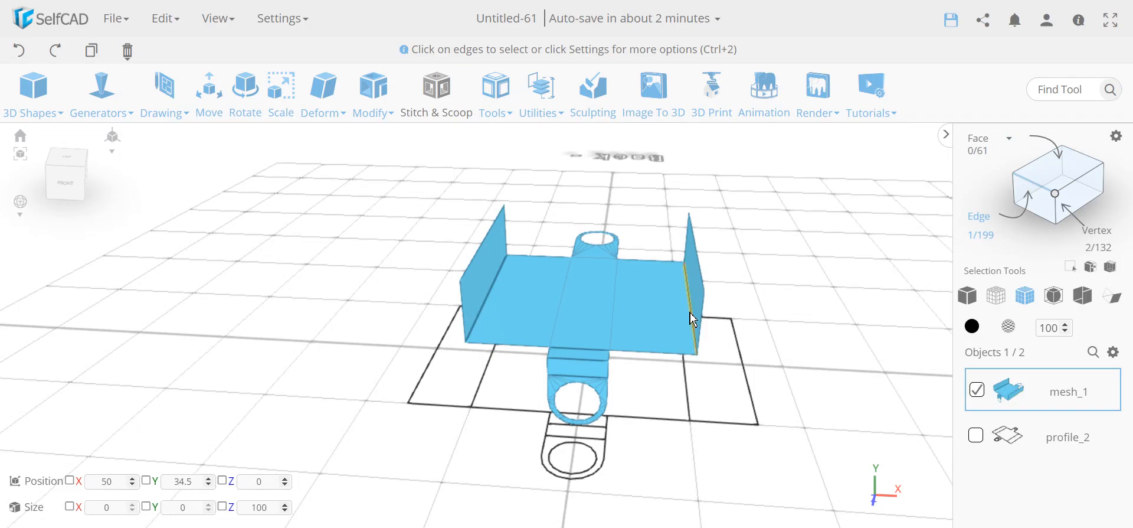
left_click(484, 304)
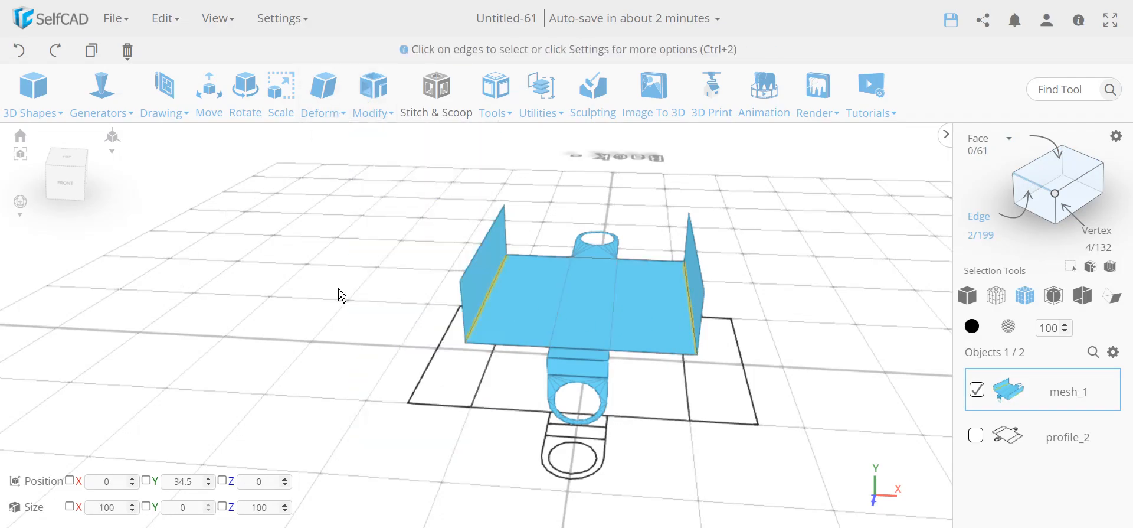
mouse_move(384, 89)
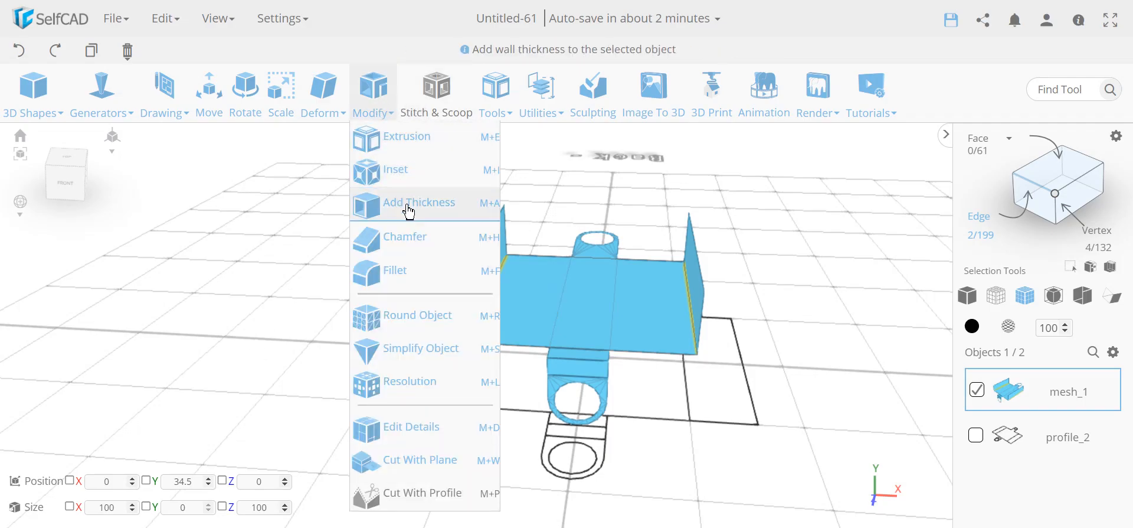
left_click(406, 269)
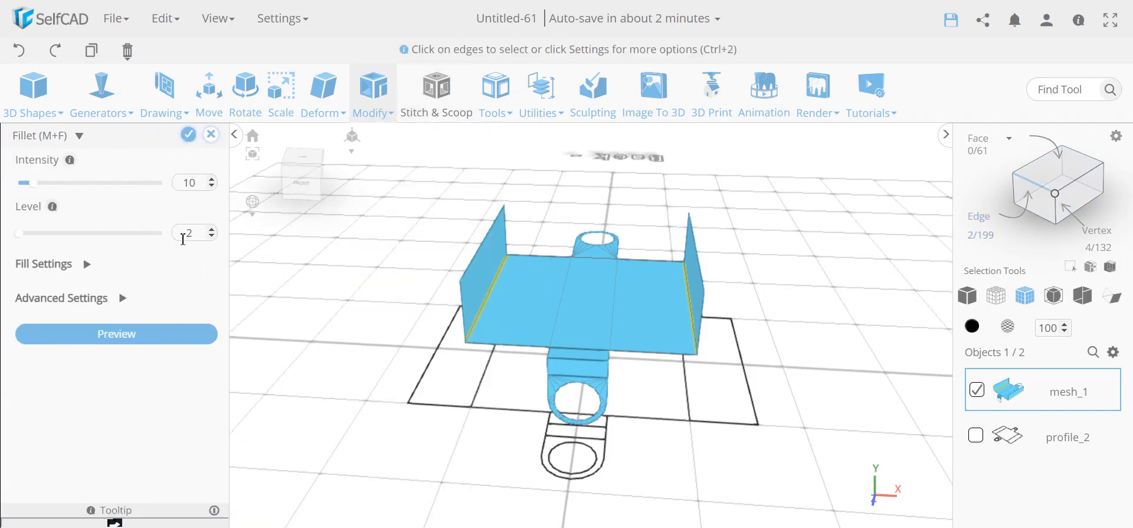
- Set the fillet to intensity 4, level 5 and advanced bevel offset -0.5
double_click(190, 184)
type("4")
double_click(185, 233)
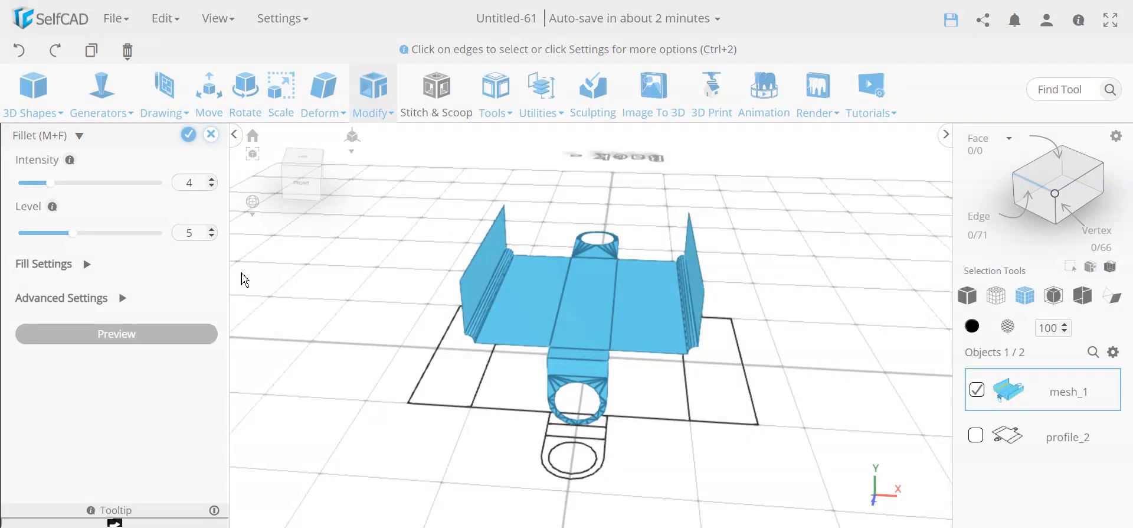
scroll(515, 392, "up", 5)
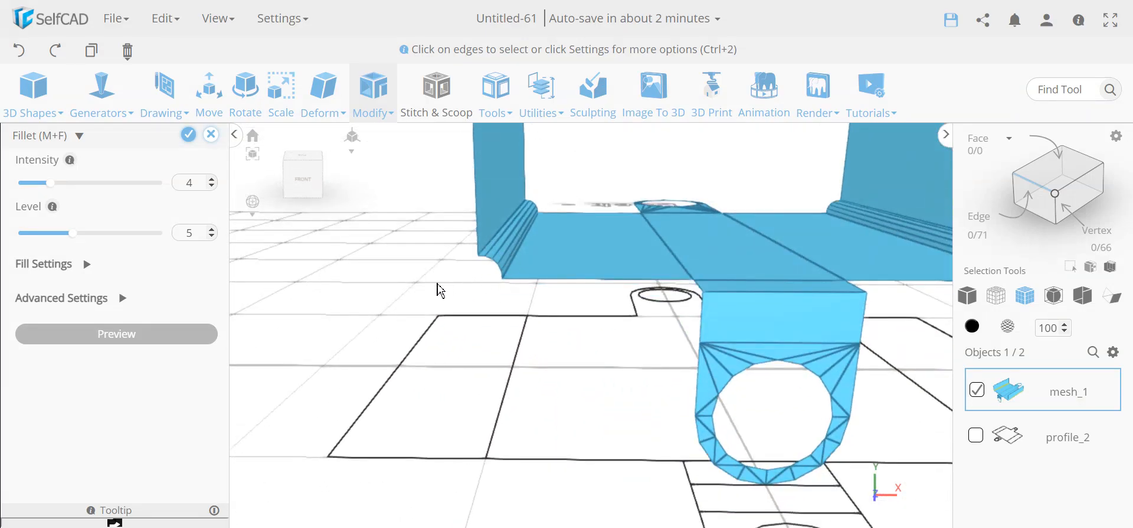
left_click(123, 298)
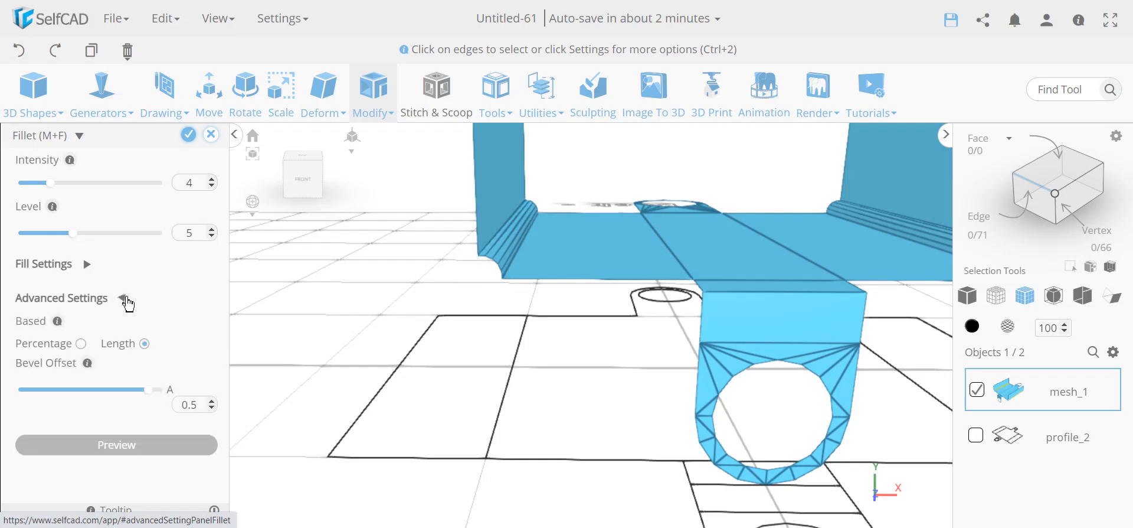
double_click(197, 404)
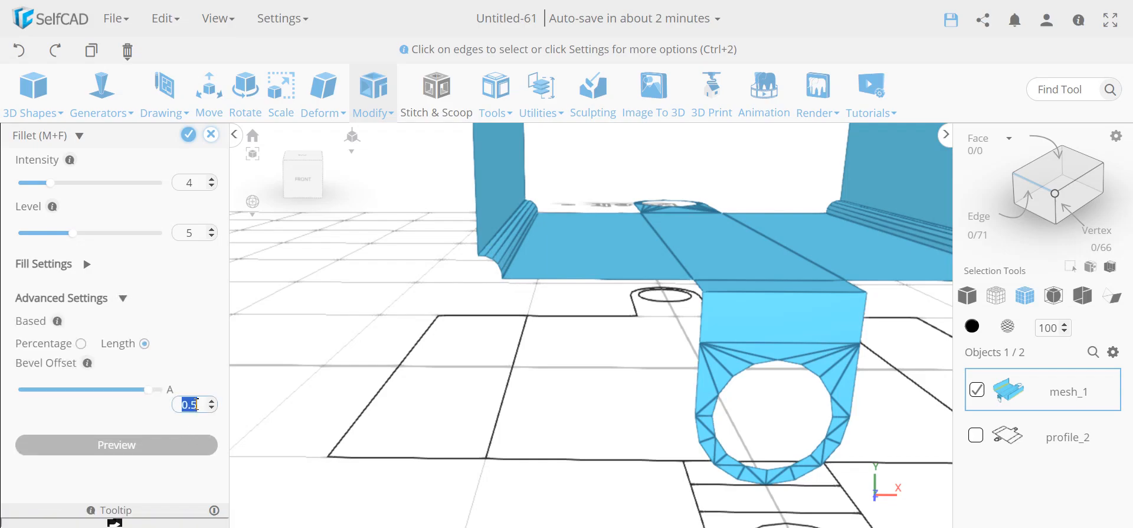
key("BackSpace")
type("-0.5")
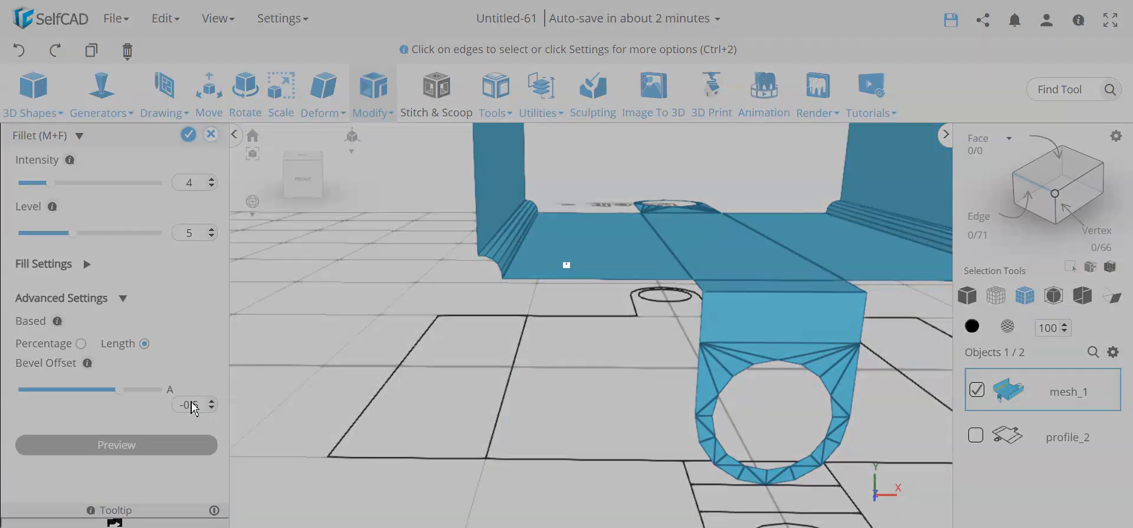
- Inspect the fillet preview from several angles and apply it to both folds
left_click_drag(473, 335, 489, 362)
scroll(489, 362, "down", 2)
right_click_drag(546, 365, 492, 389)
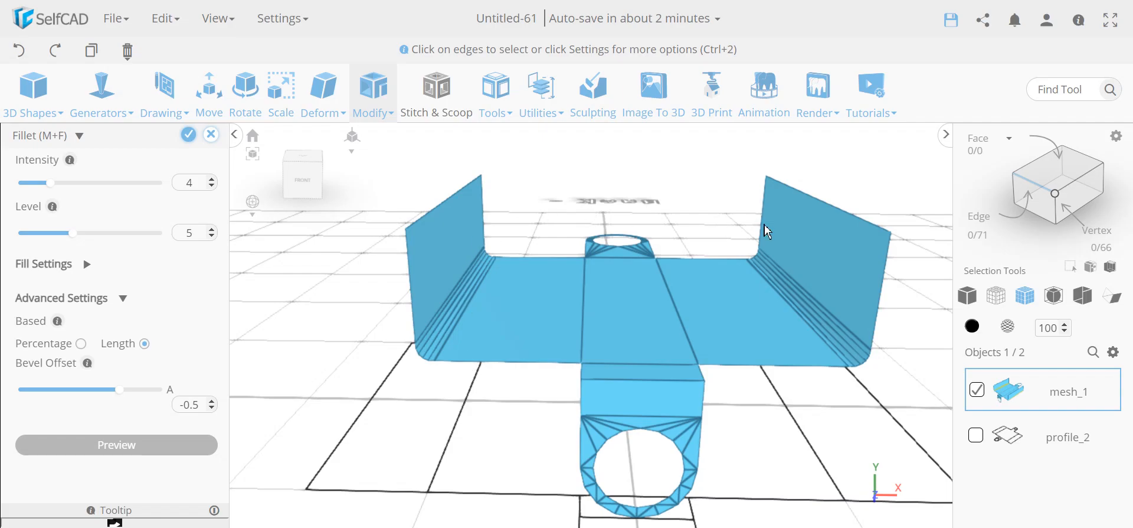
mouse_move(503, 435)
left_mouse_down()
mouse_move(526, 432)
mouse_move(512, 441)
left_mouse_up()
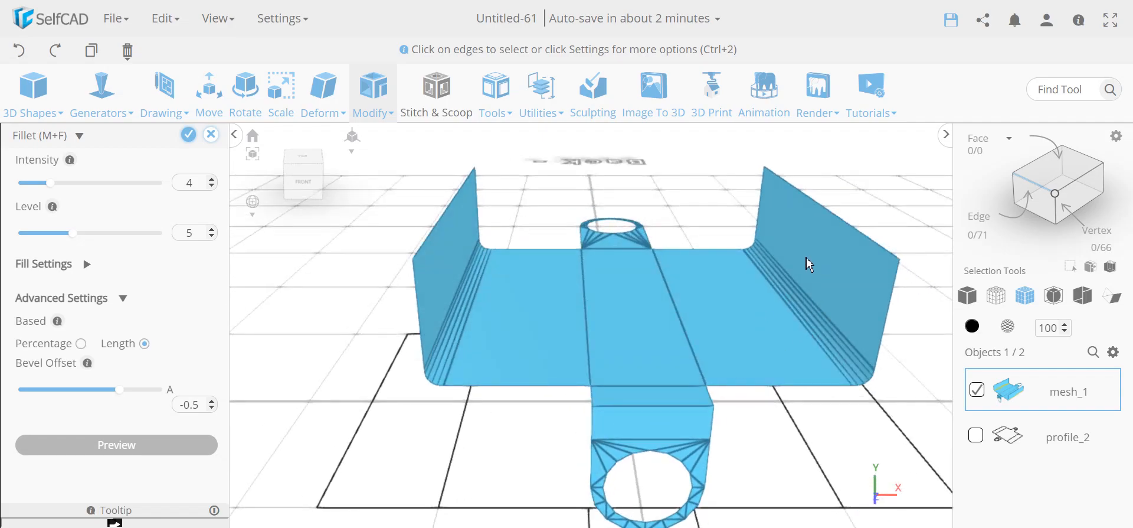
left_click_drag(514, 409, 570, 393)
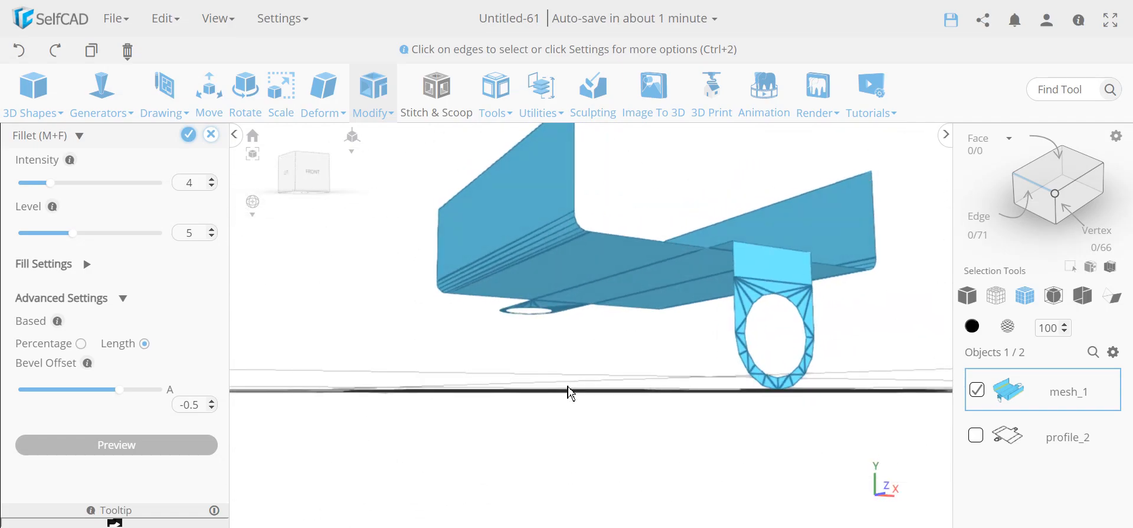
left_click_drag(534, 269, 442, 392)
left_click_drag(404, 336, 430, 414)
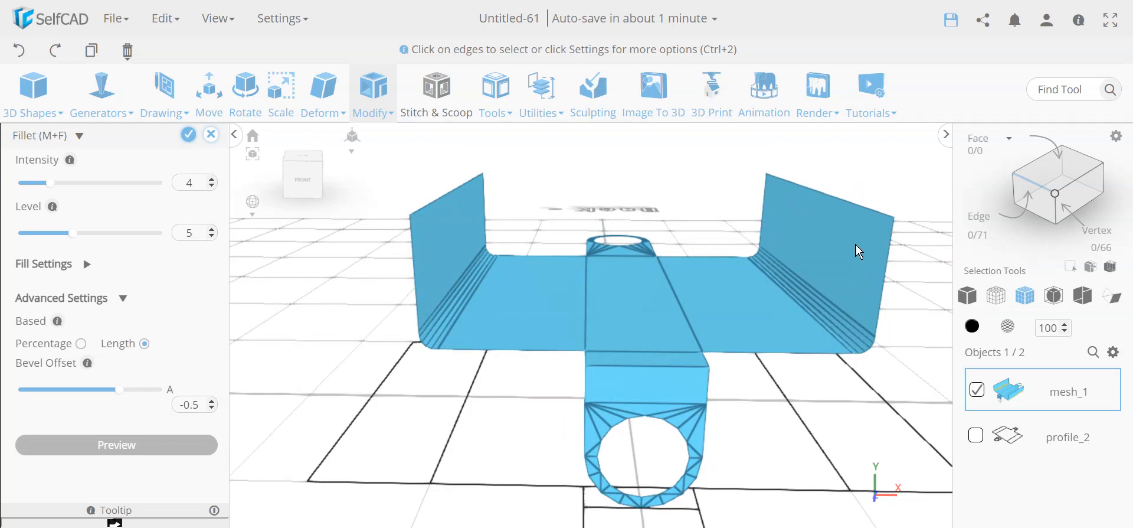
left_click(190, 135)
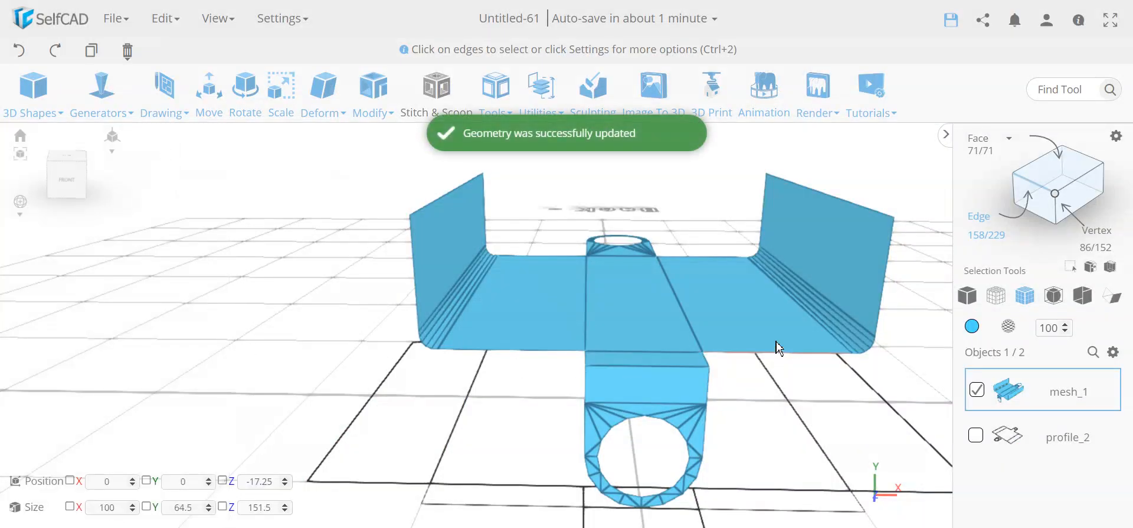
- Preview a level 5 fillet on the fold where the ring tab meets the base
left_click(679, 366)
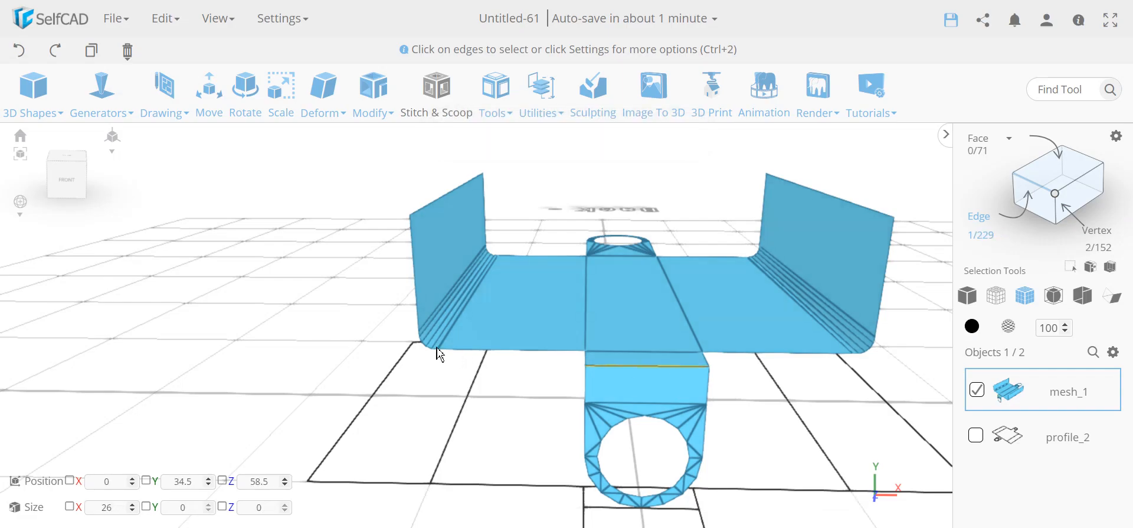
mouse_move(374, 111)
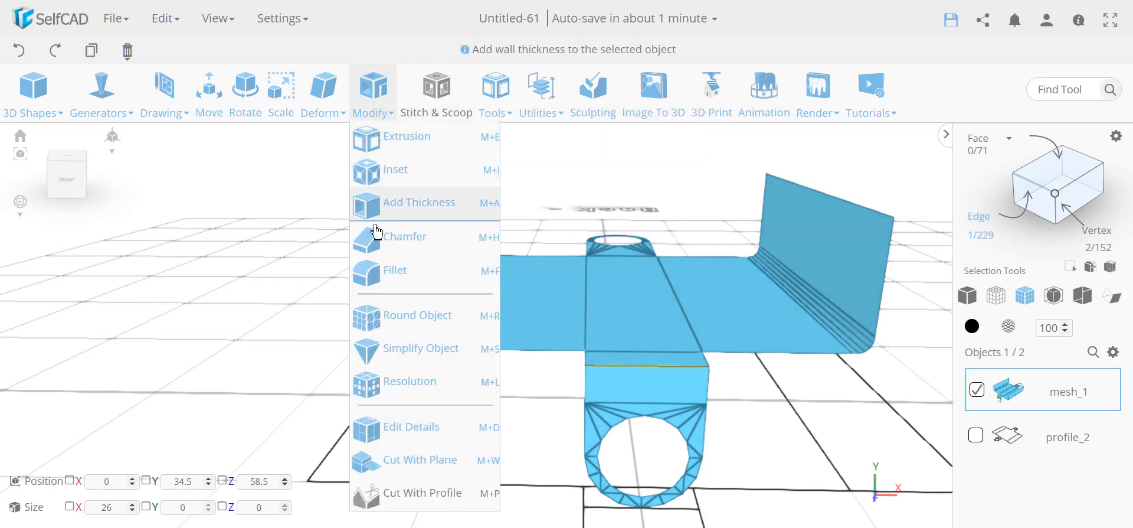
left_click(391, 276)
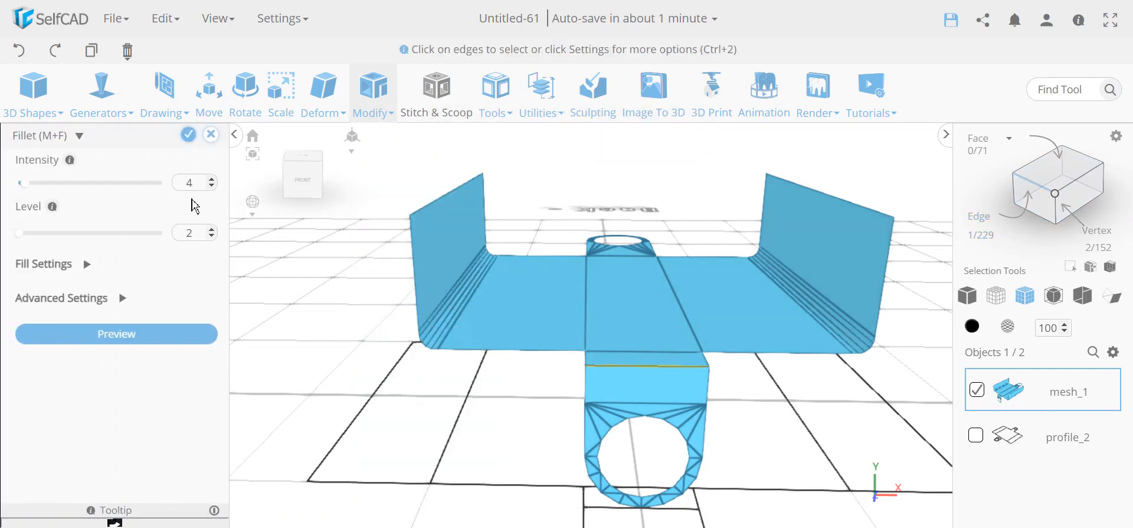
left_click(190, 233)
type("5")
left_click(163, 334)
- Inspect the previewed ring tab fillet and commit it
left_click_drag(486, 400, 620, 423)
scroll(803, 348, "up", 3)
scroll(803, 348, "up", 2)
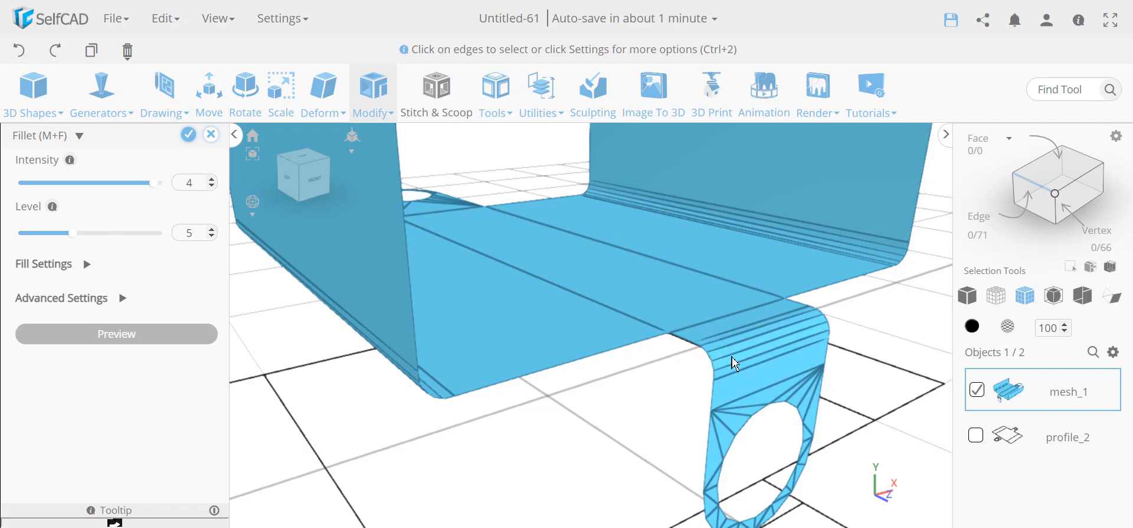
scroll(678, 379, "down", 5)
left_click_drag(597, 442, 484, 443)
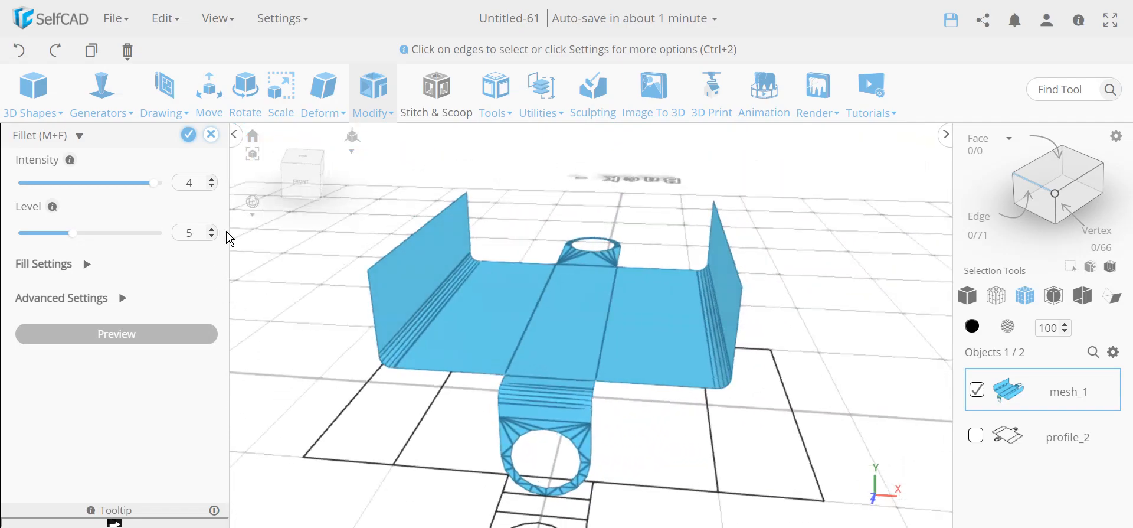
left_click(190, 138)
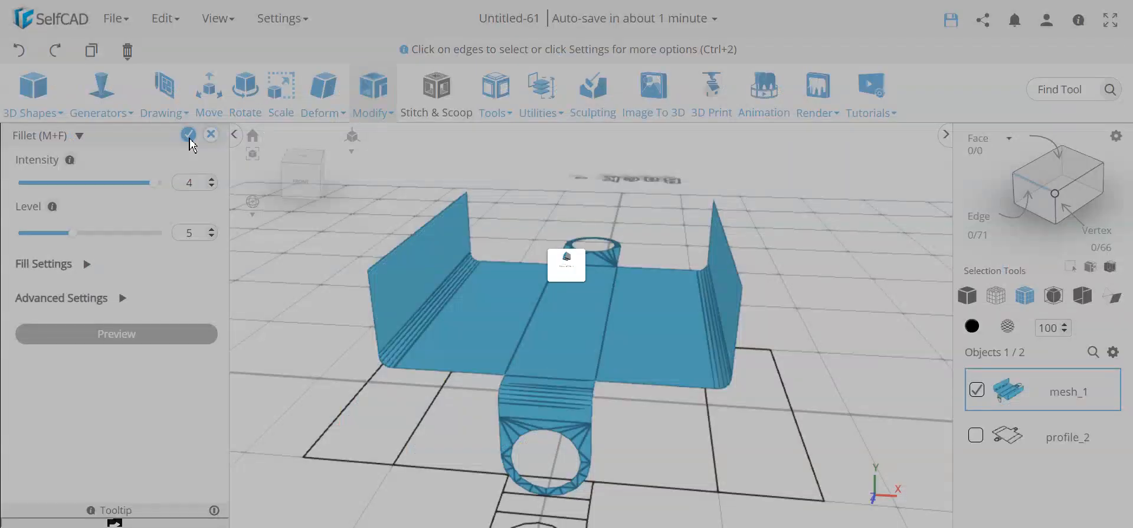
left_click_drag(261, 392, 230, 384)
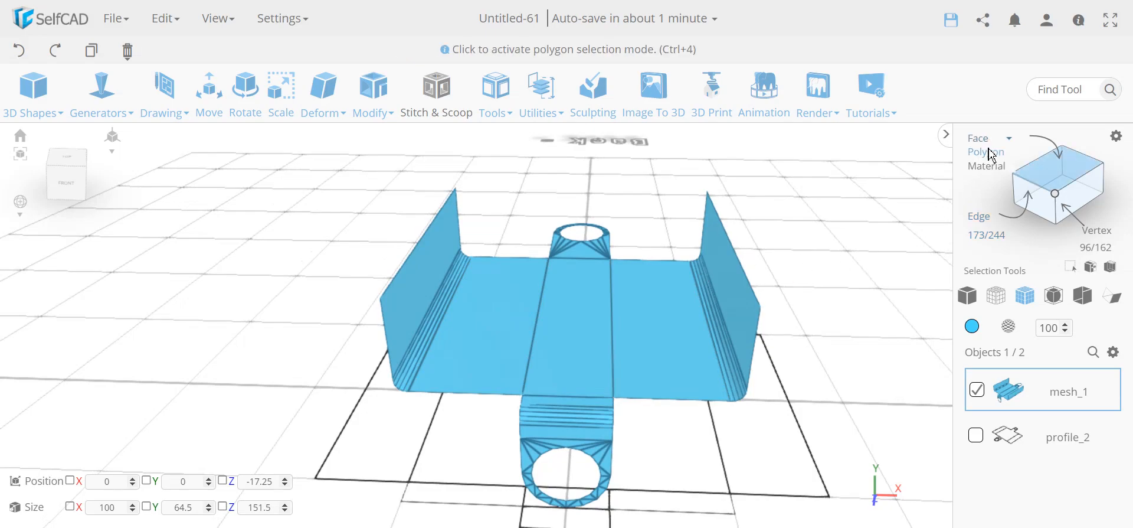
- Select the base, ring tab and both wall polygons and colour them grey
left_click(992, 154)
left_click(651, 307)
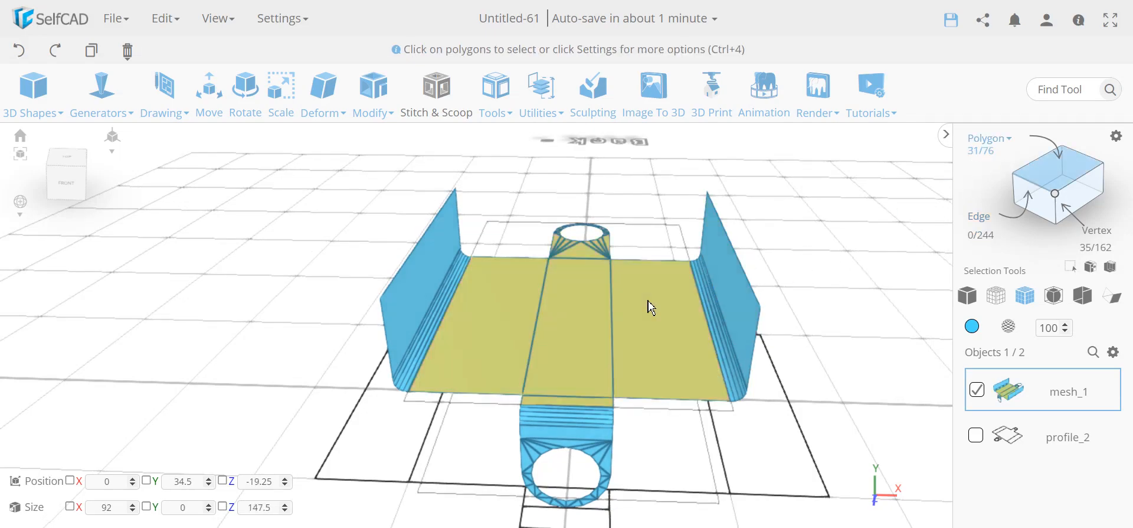
left_click(600, 437)
left_click(731, 311)
left_click(429, 291)
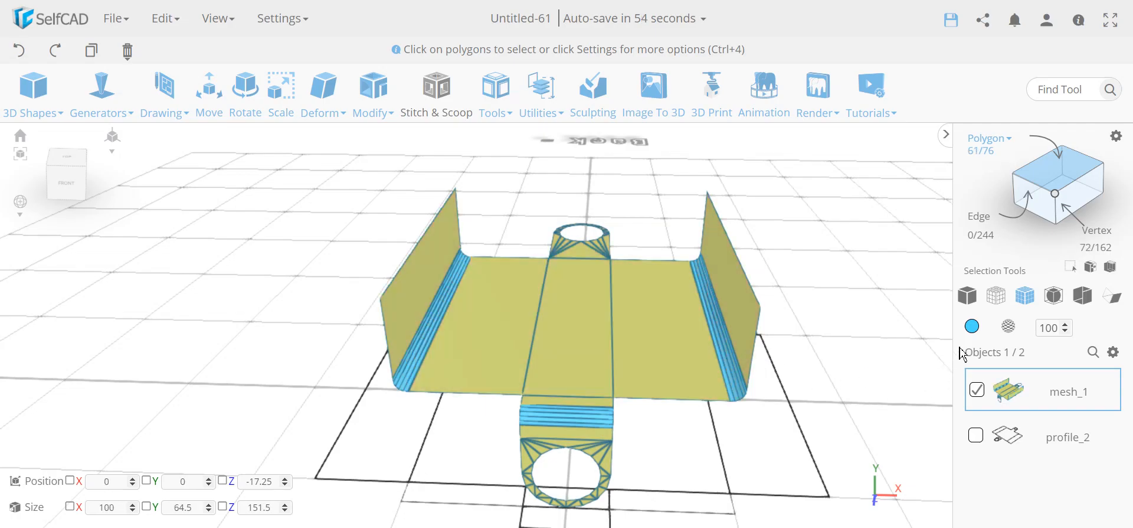
left_click(972, 326)
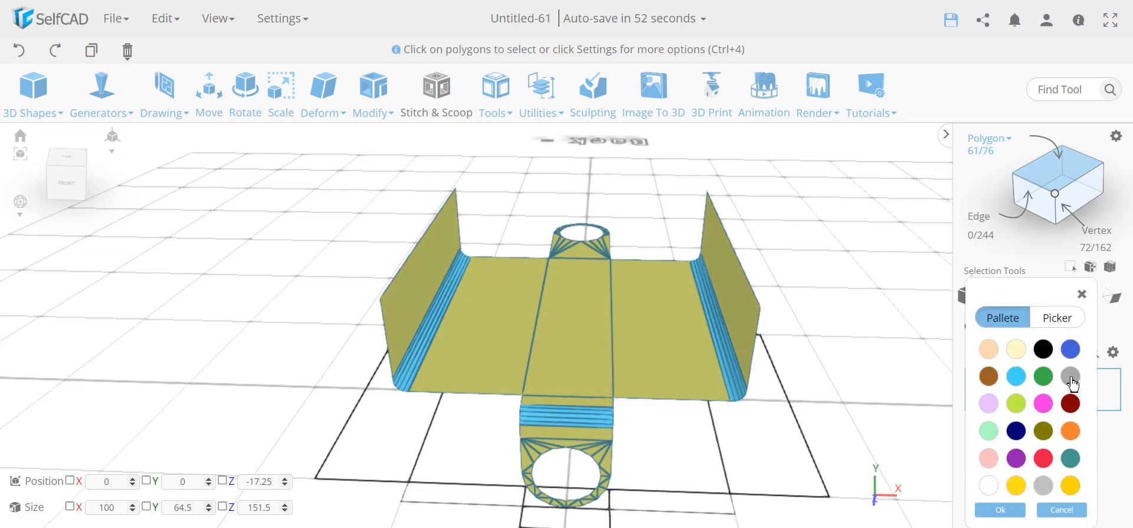
left_click(1071, 377)
left_click(1000, 509)
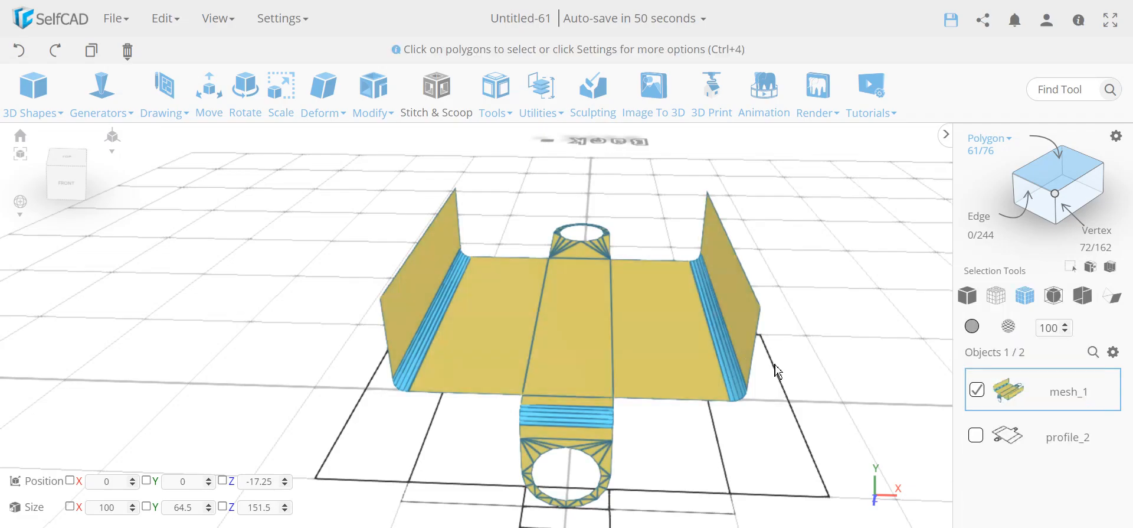
- Clear the selection and look around the grey bracket
left_click(810, 312)
right_click_drag(856, 328, 867, 322)
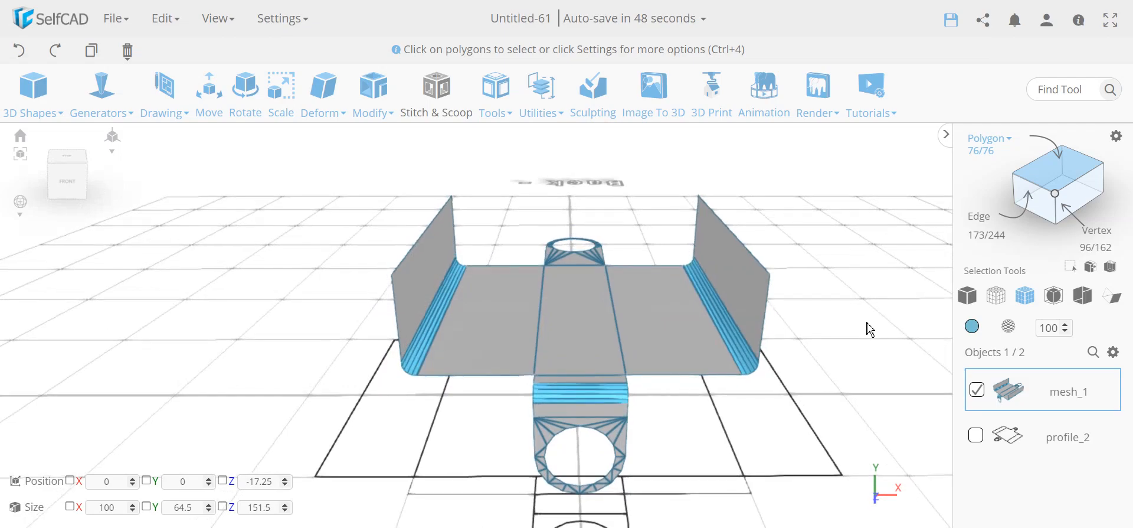
left_click(548, 297)
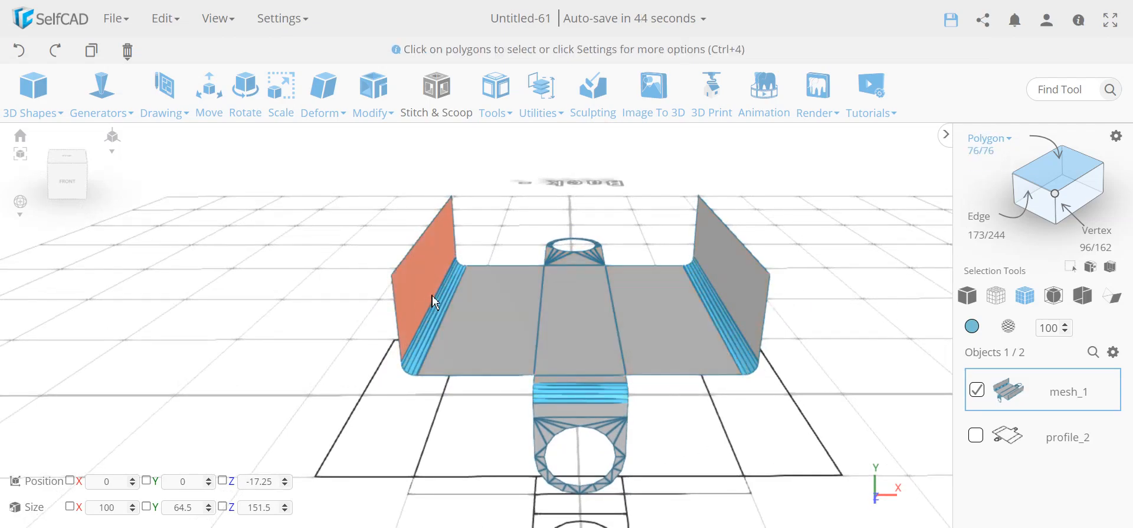
right_click_drag(213, 360, 171, 343)
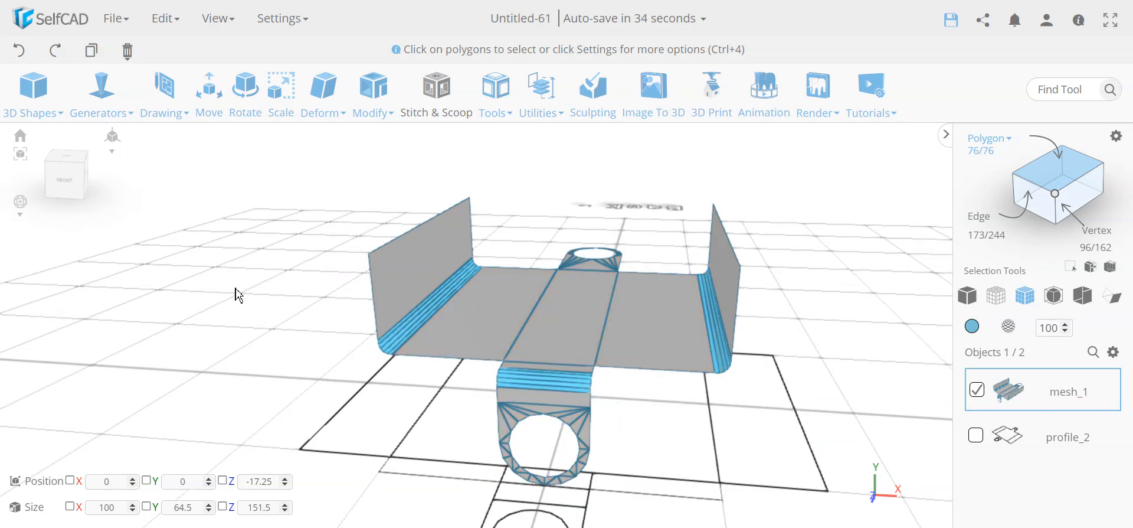
- Preview Add Thickness on the bracket and inspect the result
left_click(386, 101)
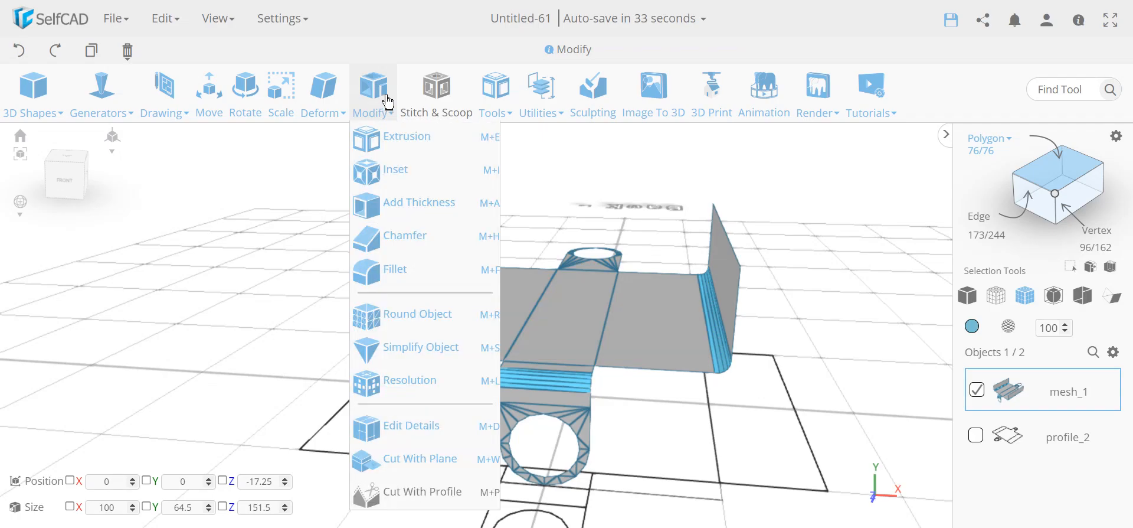
left_click(420, 203)
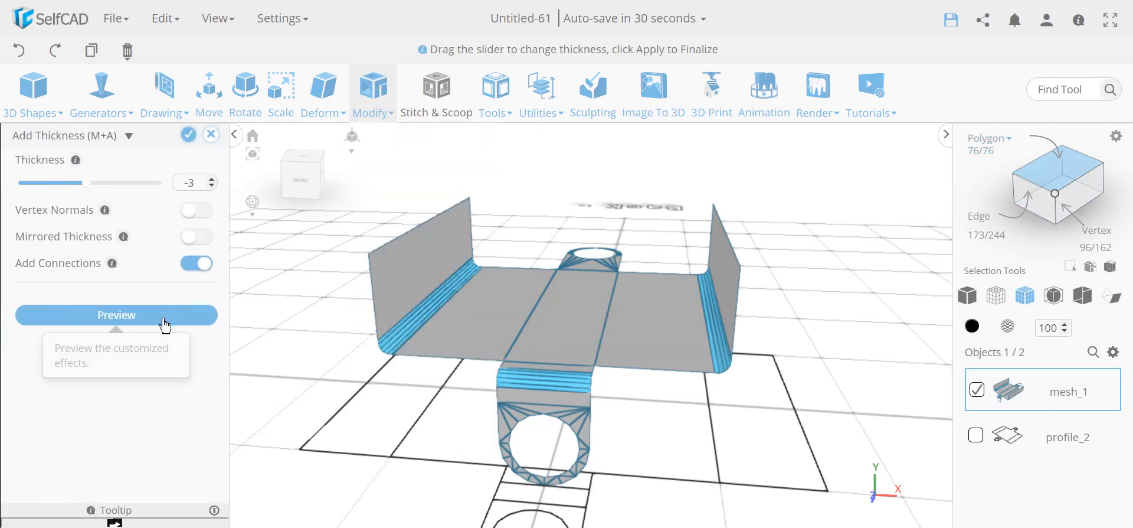
left_click(160, 319)
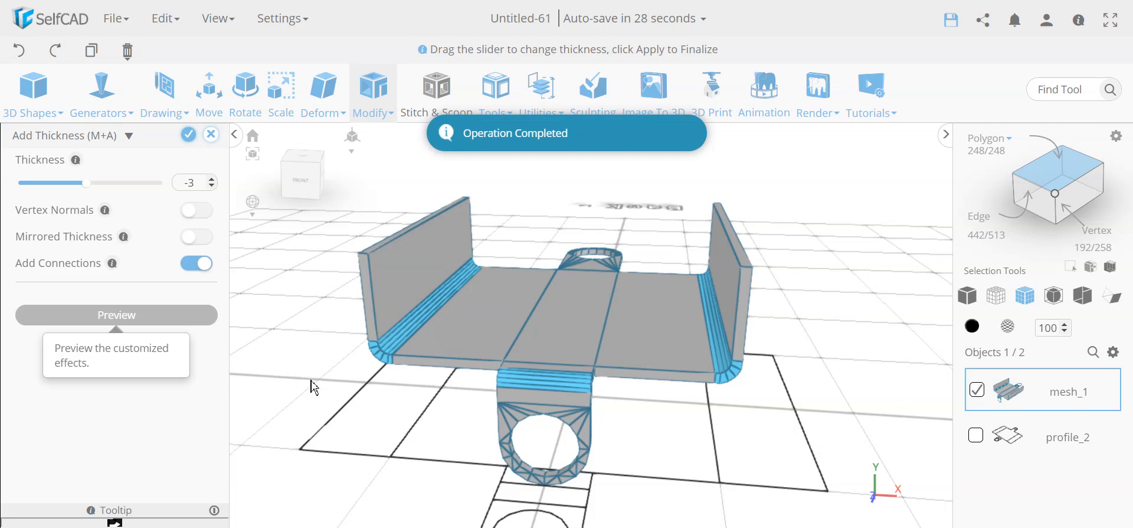
left_click_drag(427, 419, 527, 324)
left_click_drag(557, 371, 367, 386)
scroll(511, 432, "up", 10)
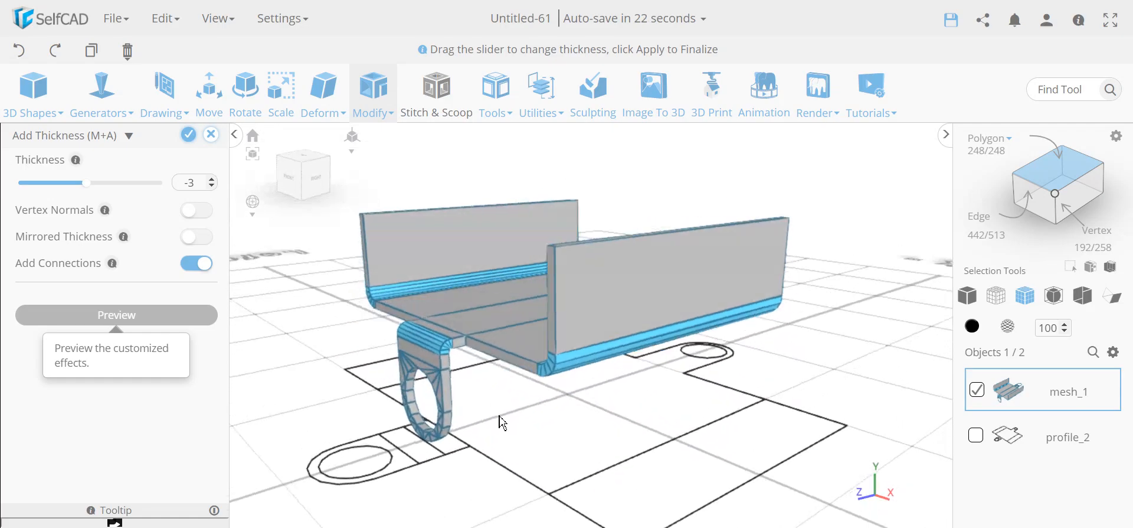
scroll(466, 357, "up", 3)
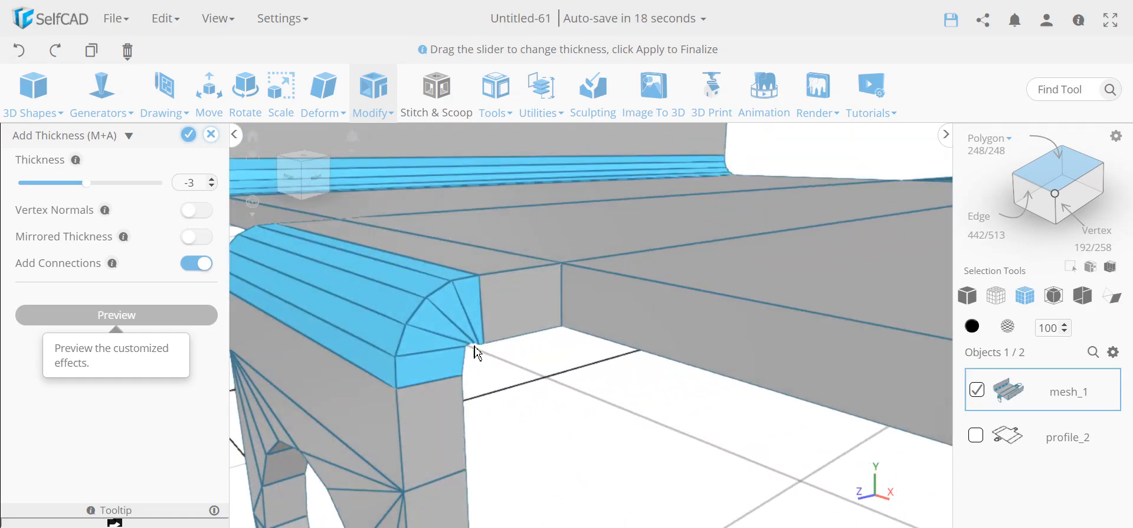
scroll(467, 358, "down", 10)
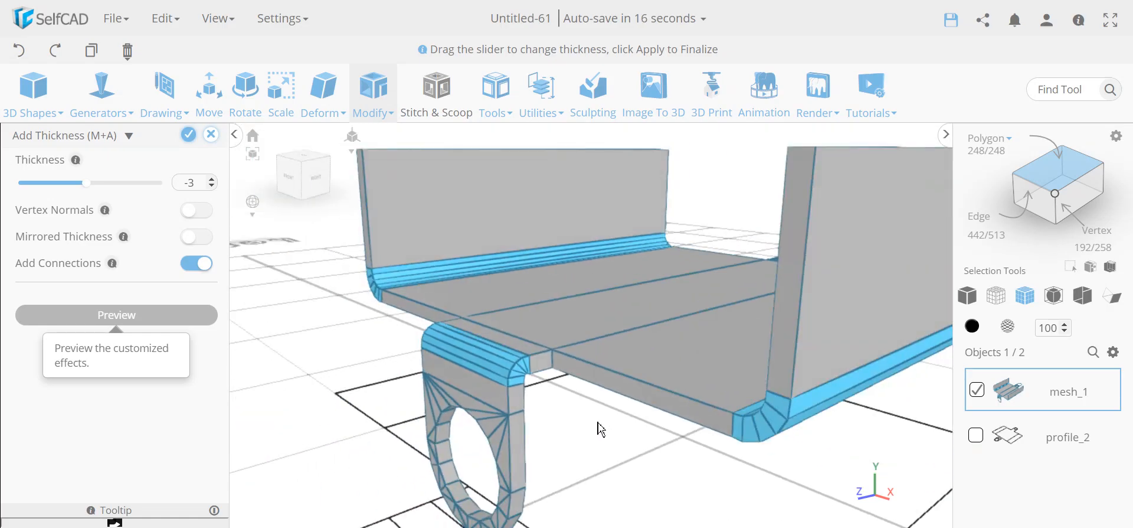
- Change the thickness to 3, then to 2, and apply it
double_click(190, 183)
type("3")
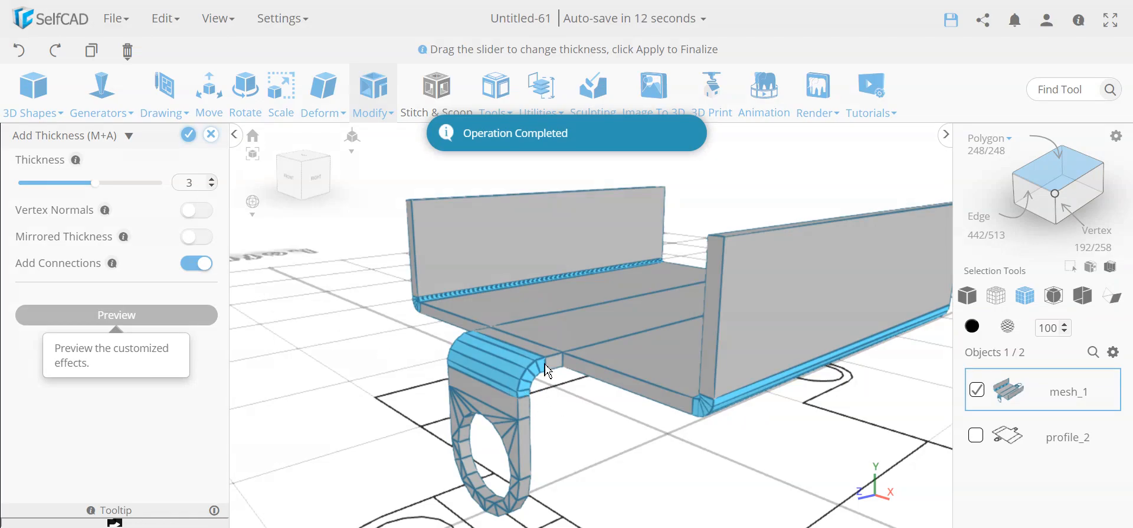
left_click_drag(517, 350, 718, 443)
left_click_drag(678, 321, 437, 278)
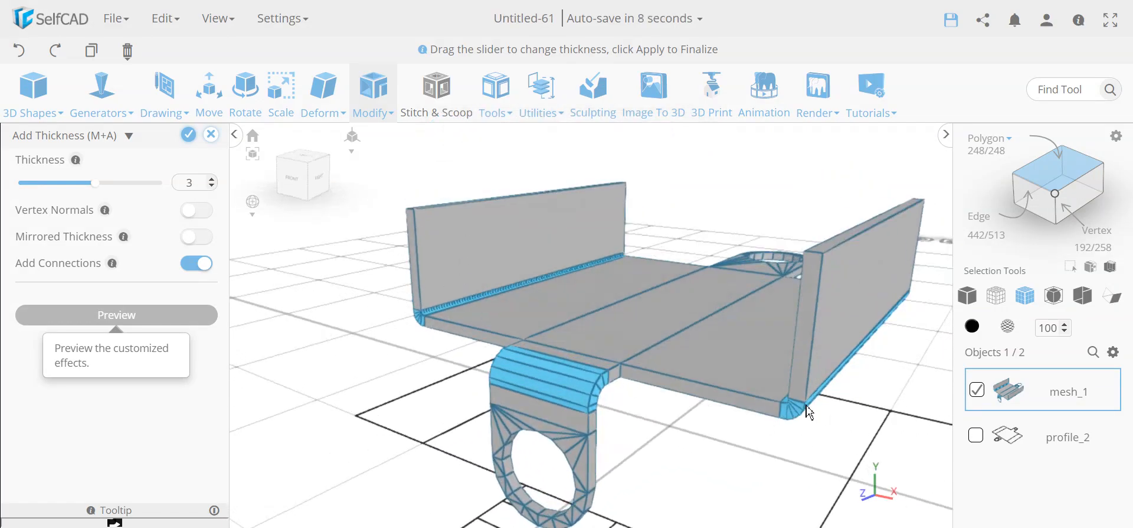
double_click(196, 184)
key("Return")
right_click_drag(633, 445, 589, 420)
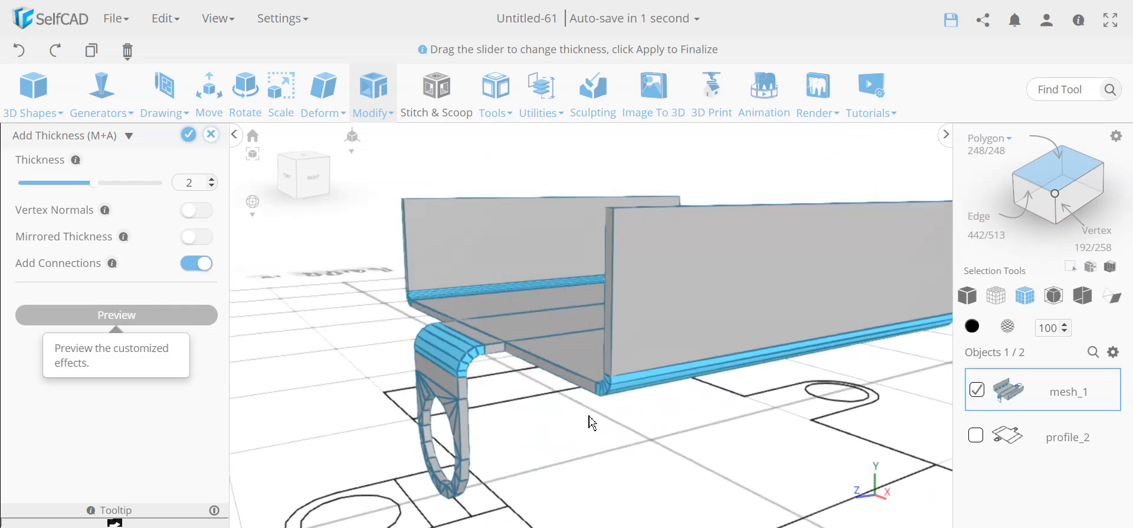
left_click(187, 137)
right_click_drag(323, 319, 373, 344)
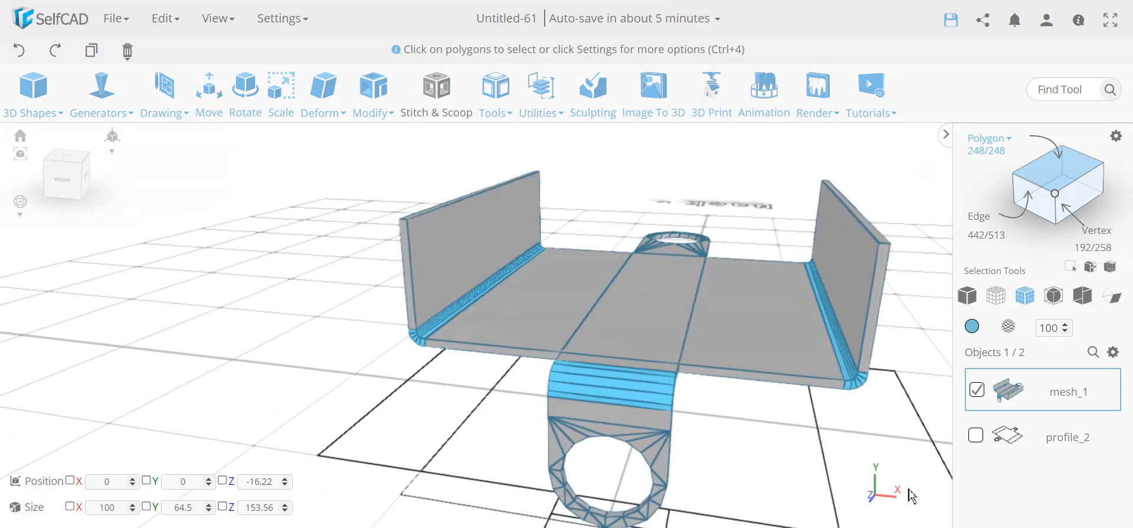
- Turn off wireframe for Material_0 and set it to Physical Material
left_click(1013, 327)
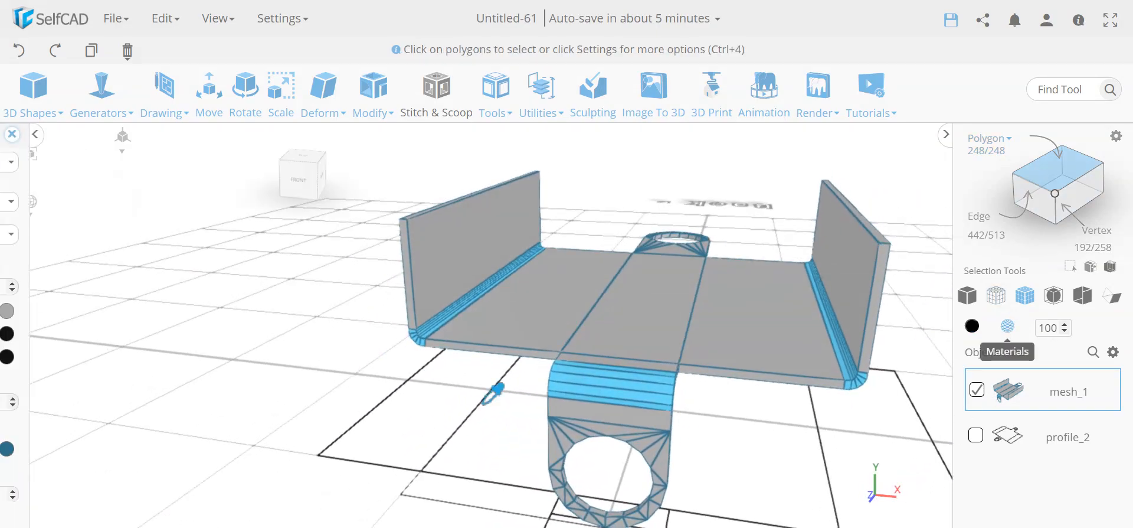
left_click(84, 164)
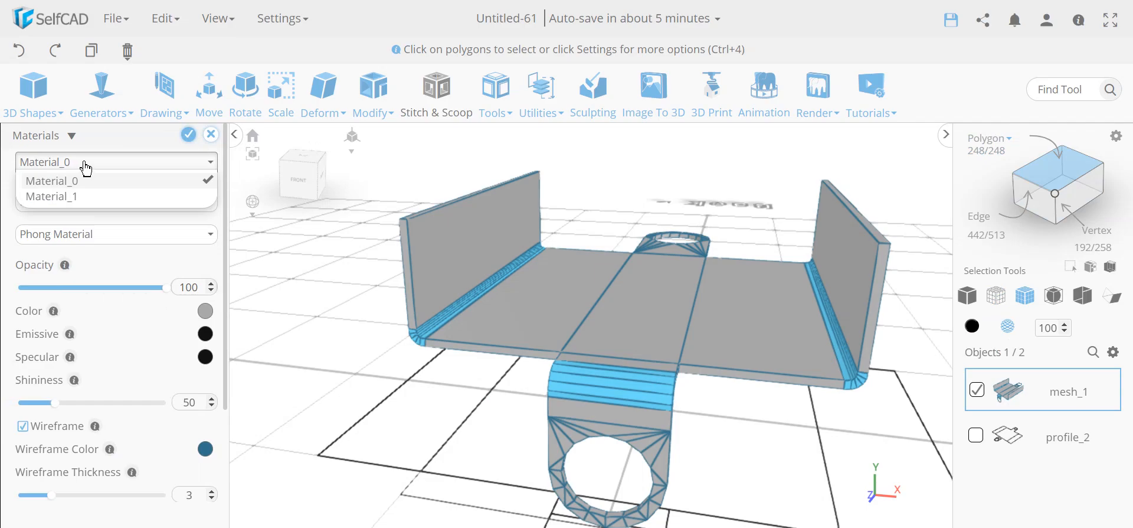
left_click(85, 170)
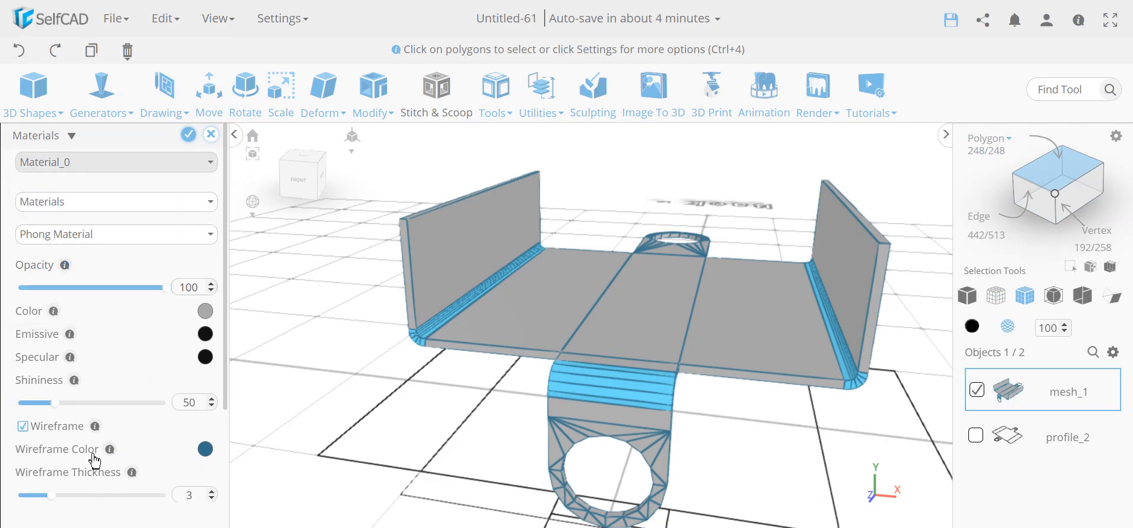
scroll(95, 460, "down", 3)
left_click(23, 334)
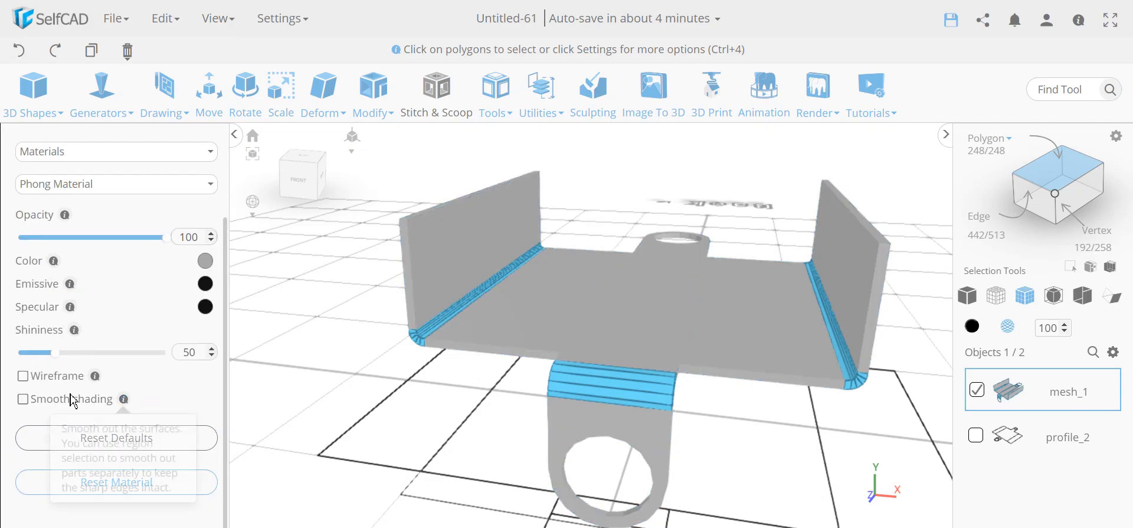
scroll(124, 371, "up", 2)
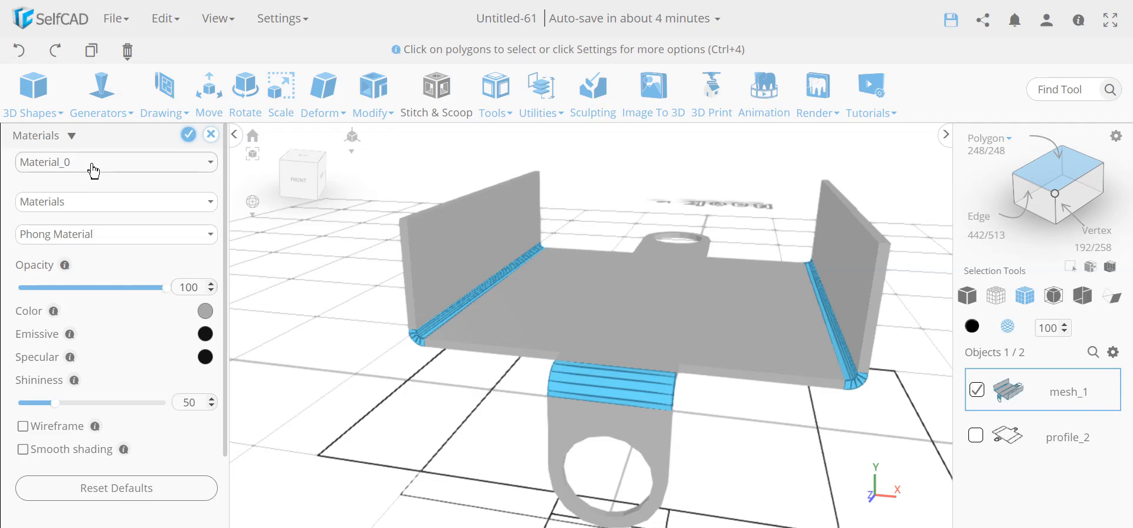
left_click(95, 236)
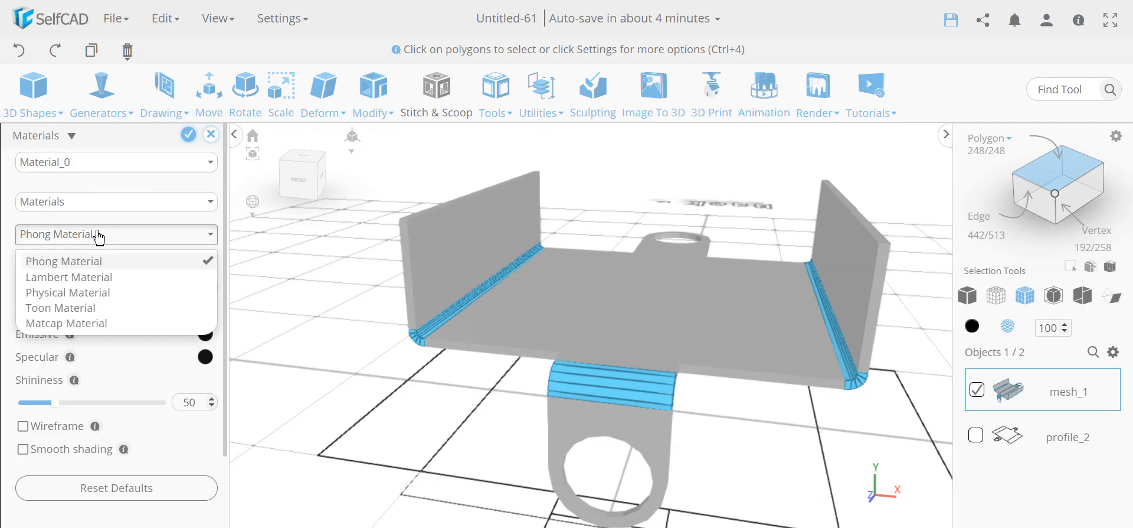
left_click(108, 295)
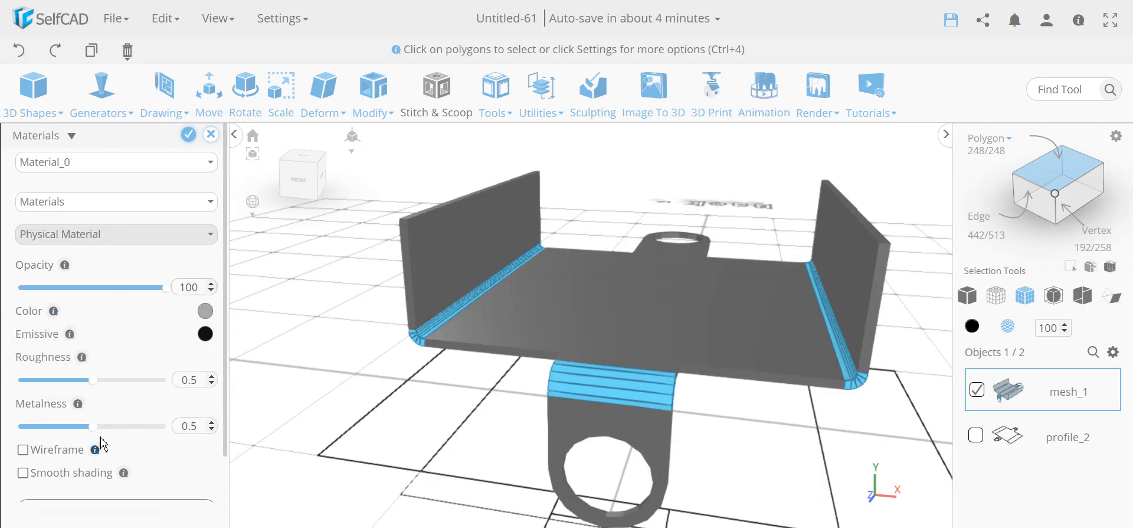
- Make Material_1 grey without wireframe, and enable smooth shading
left_click(93, 163)
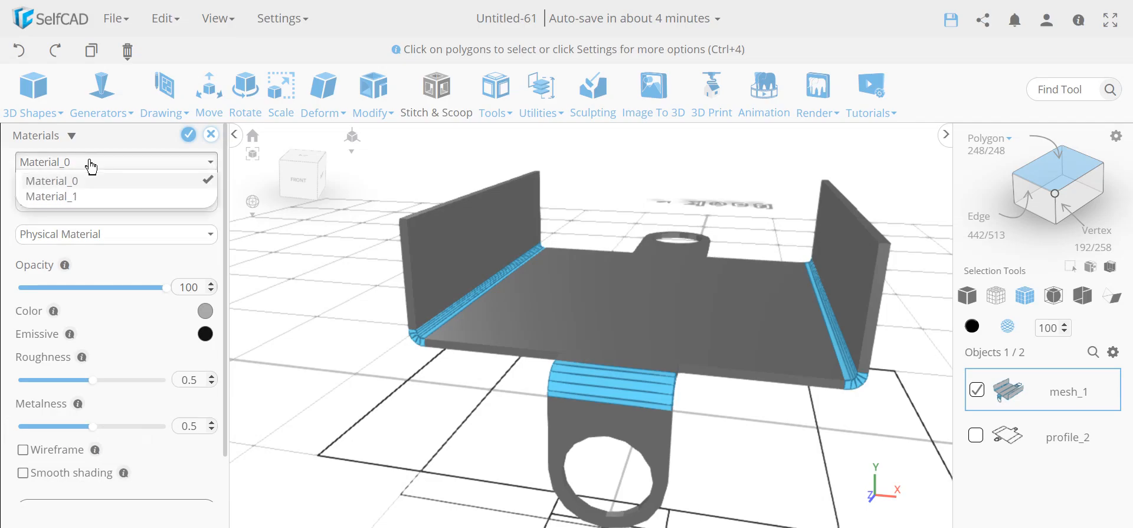
left_click(66, 197)
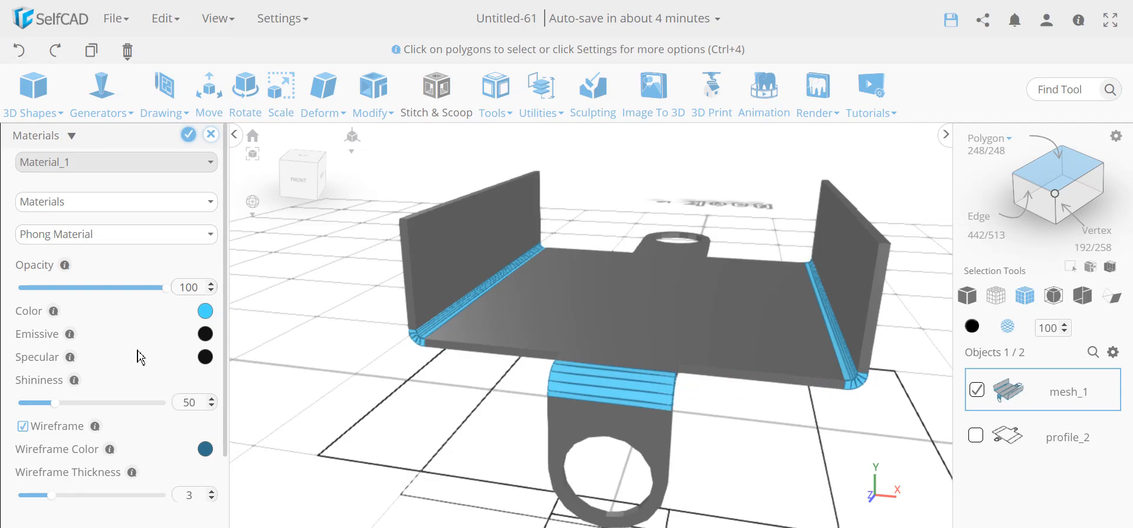
left_click(206, 311)
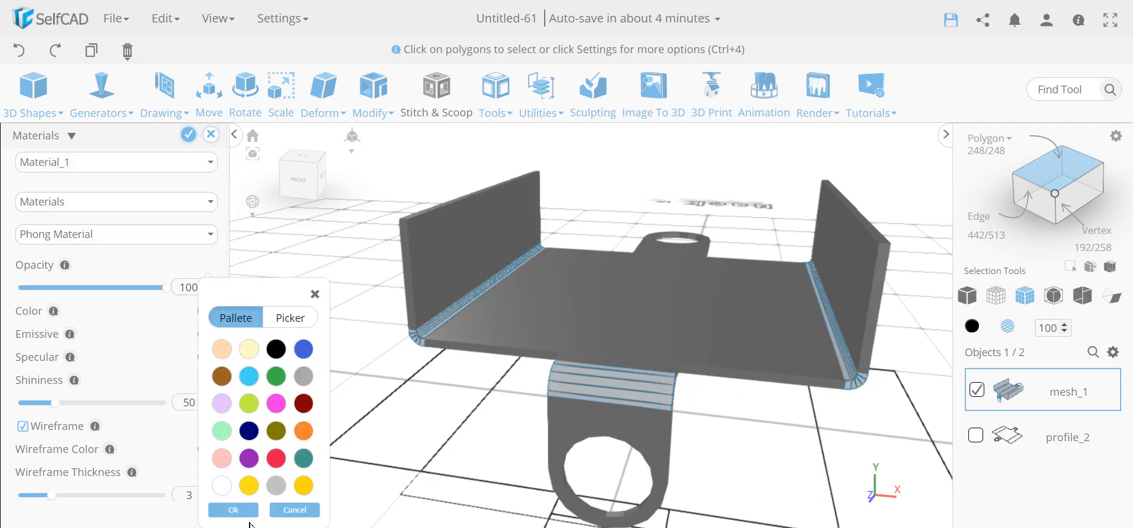
left_click(239, 510)
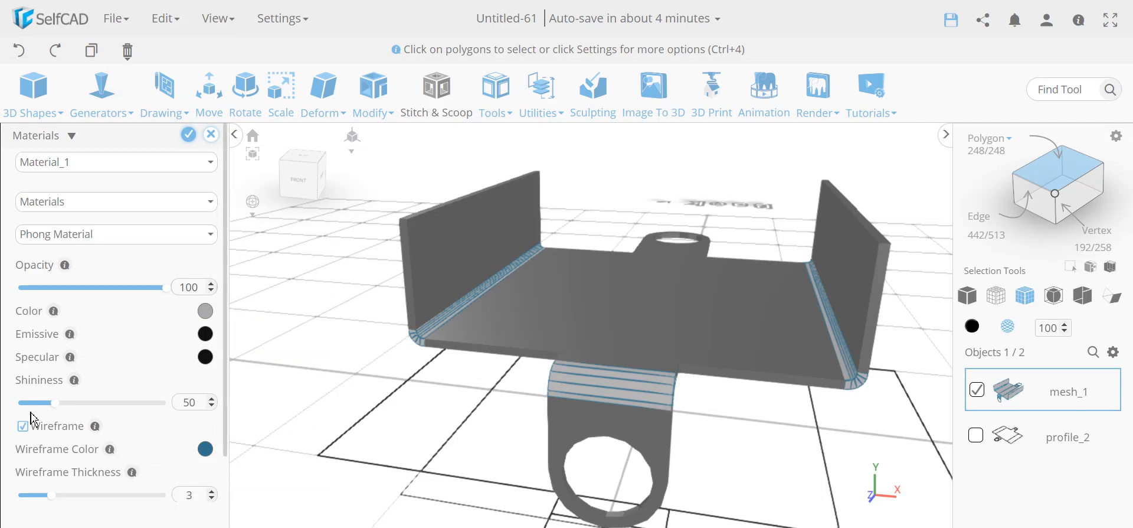
left_click(27, 432)
scroll(30, 420, "down", 1)
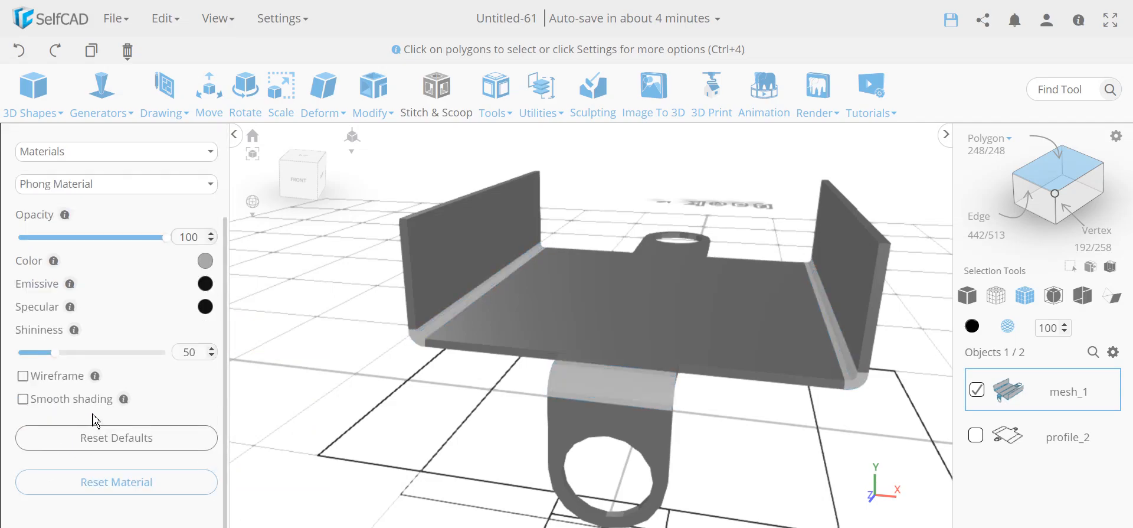
left_click(23, 401)
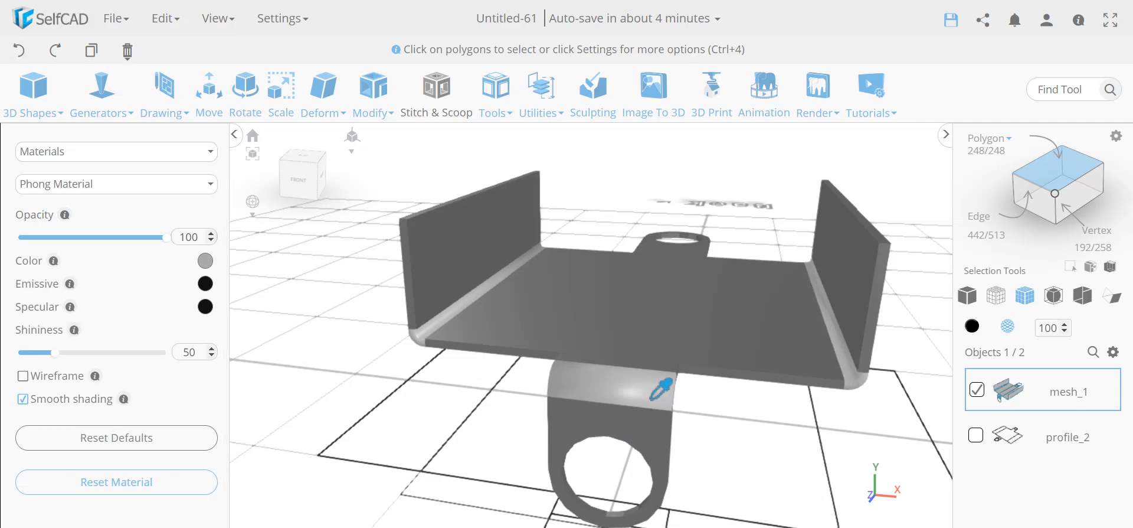
scroll(83, 352, "up", 1)
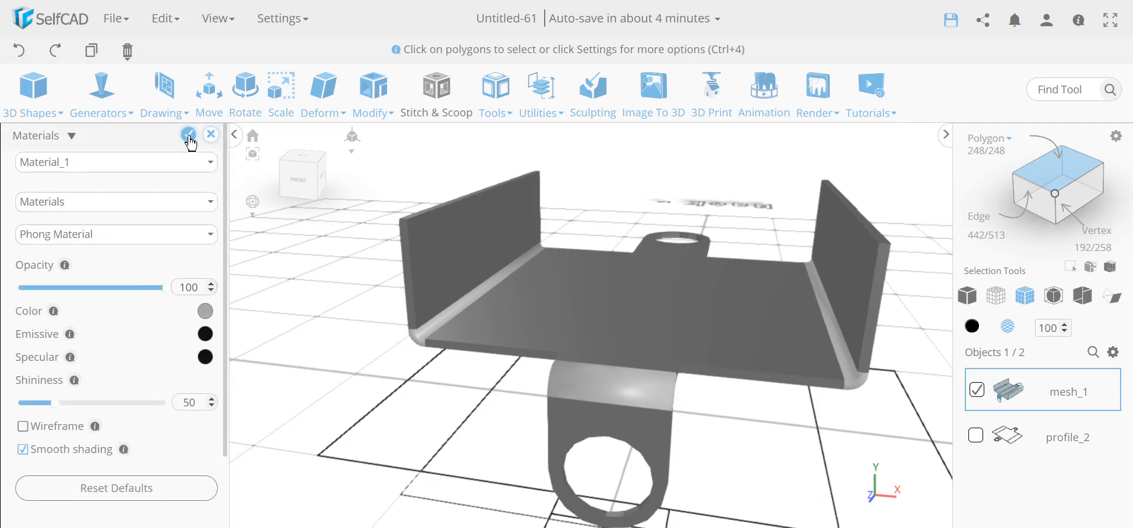
left_click(188, 139)
left_click_drag(248, 341, 326, 379)
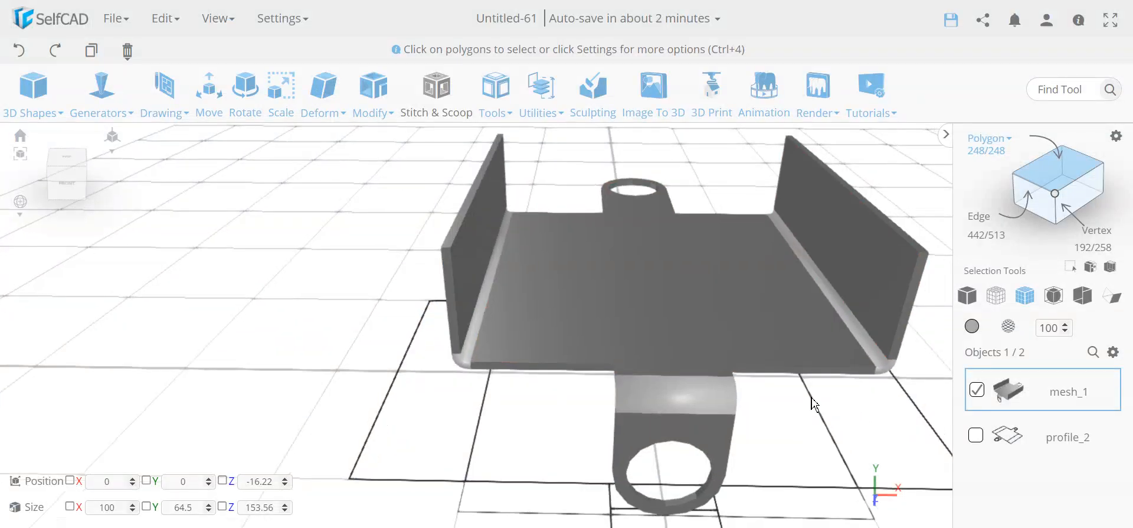
left_click(819, 90)
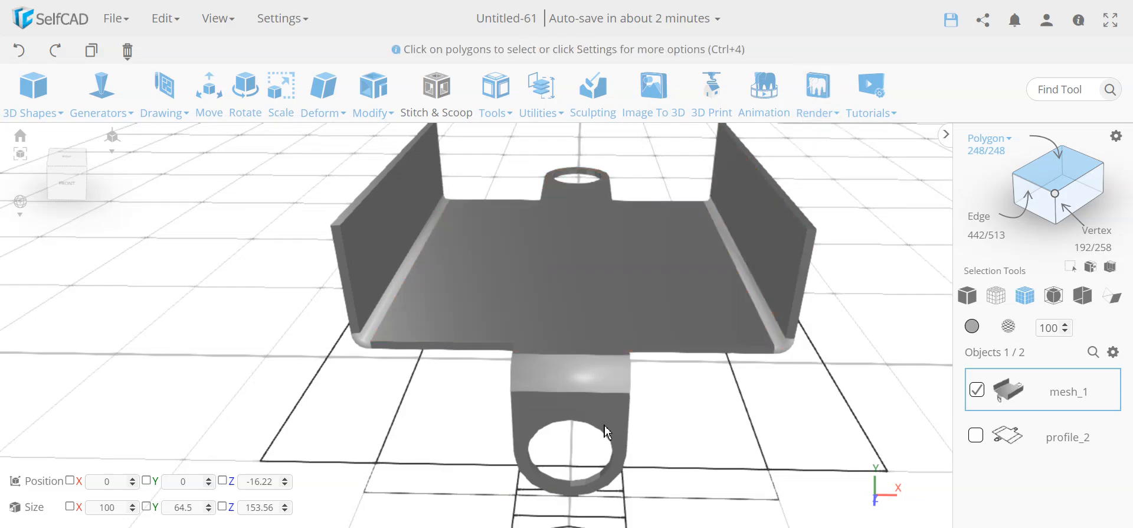
left_click_drag(269, 378, 216, 339)
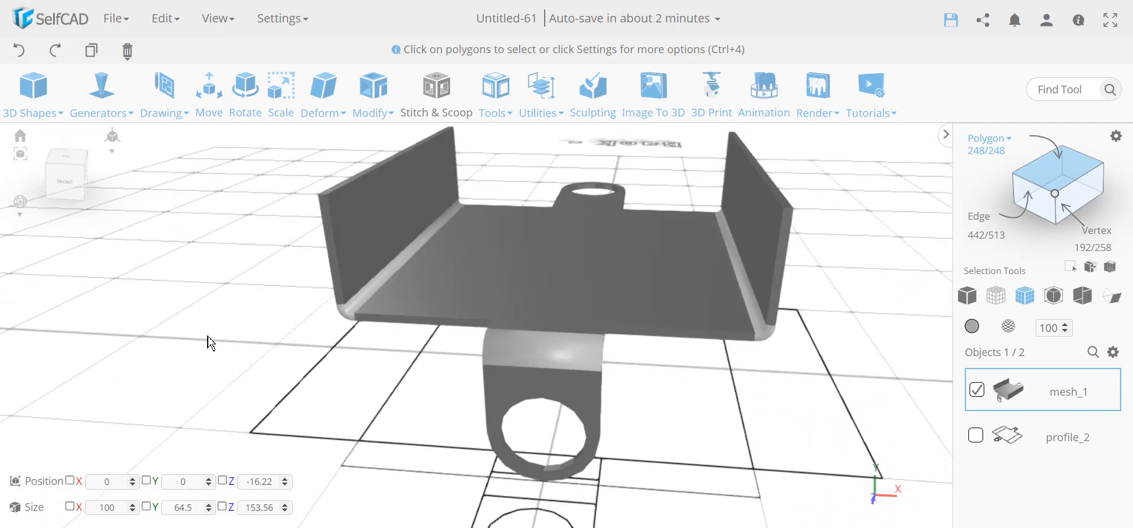